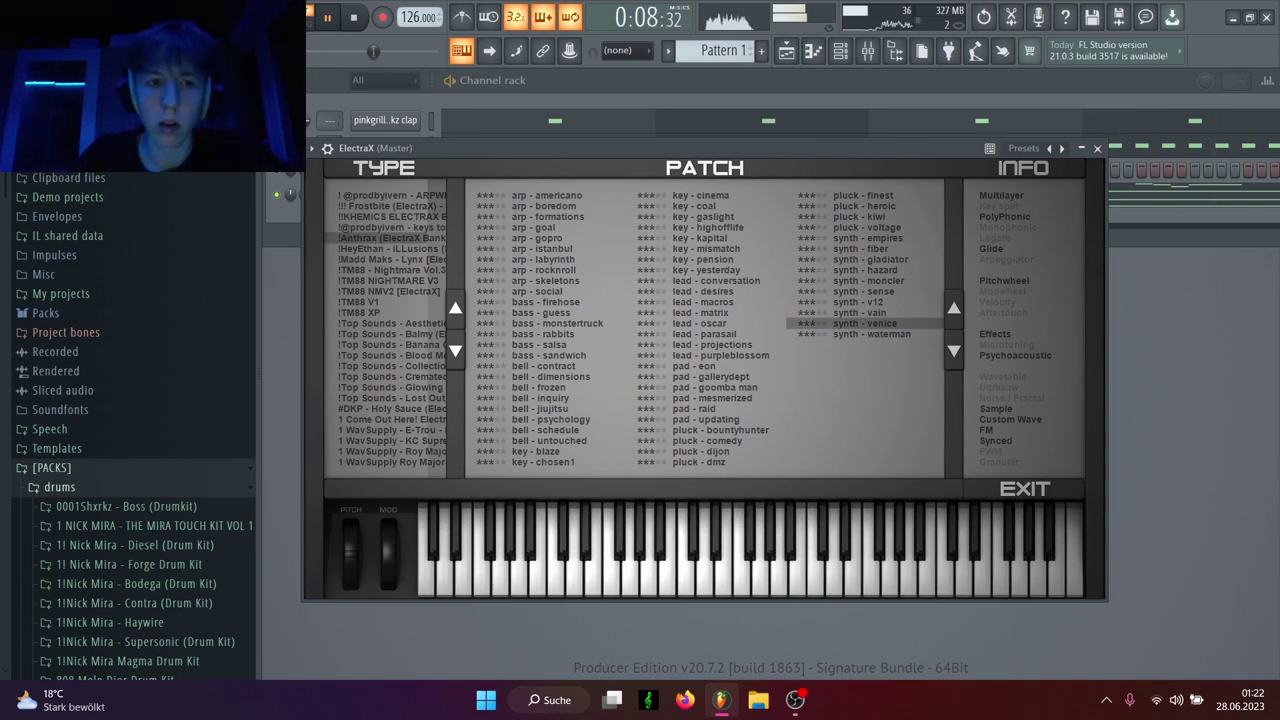
# Step: Audition the ElectraX patches synth - waterman, synth - venice and key - gaslight, and close the plugin
pyautogui.press('F6')
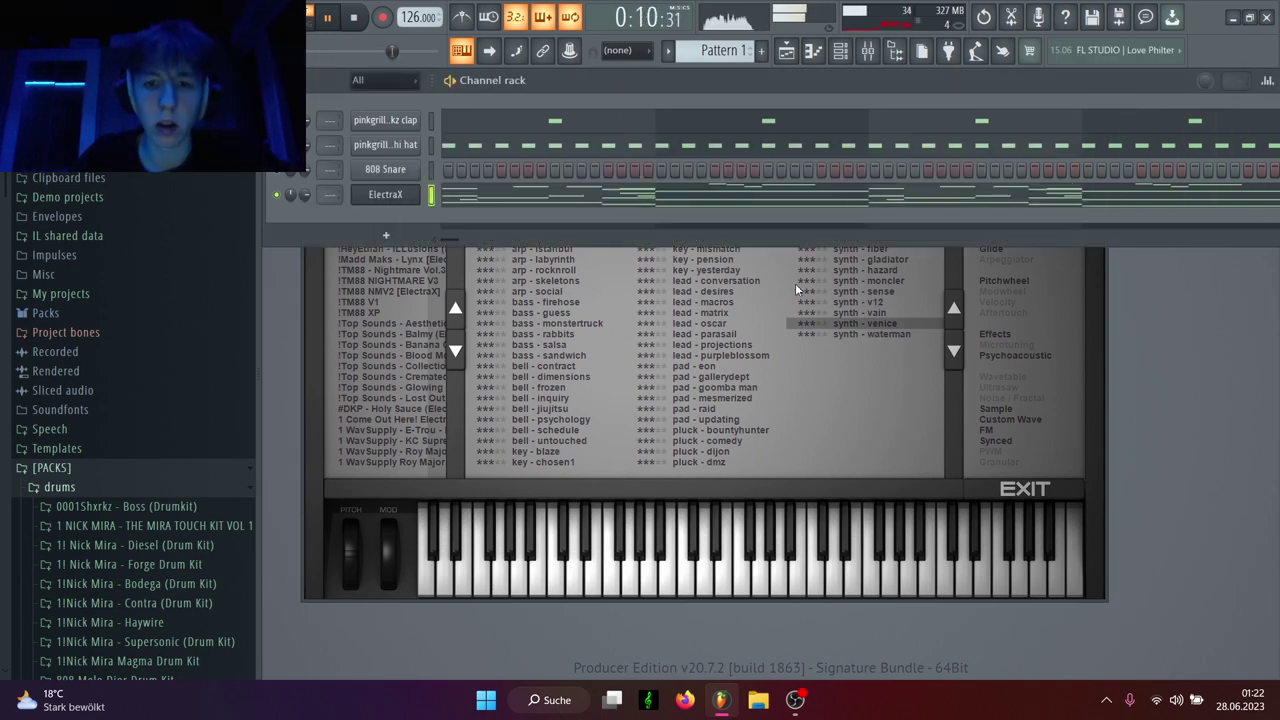
pyautogui.click(890, 338)
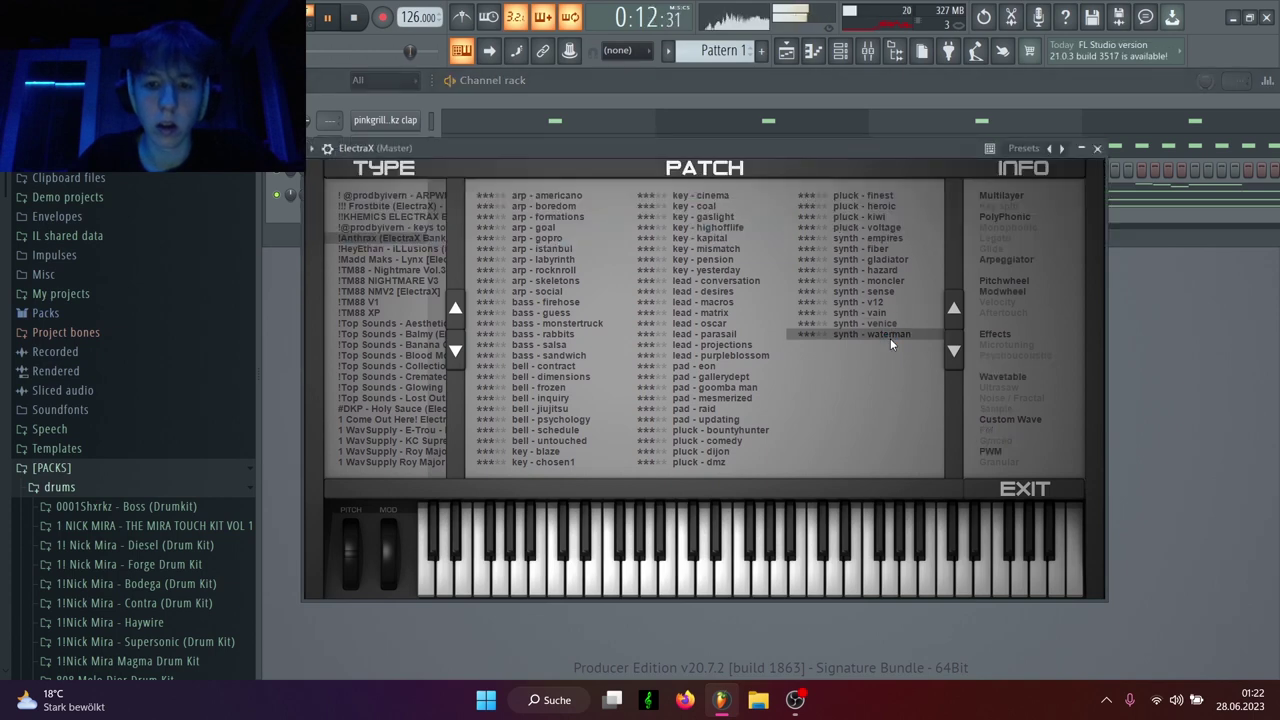
pyautogui.click(884, 324)
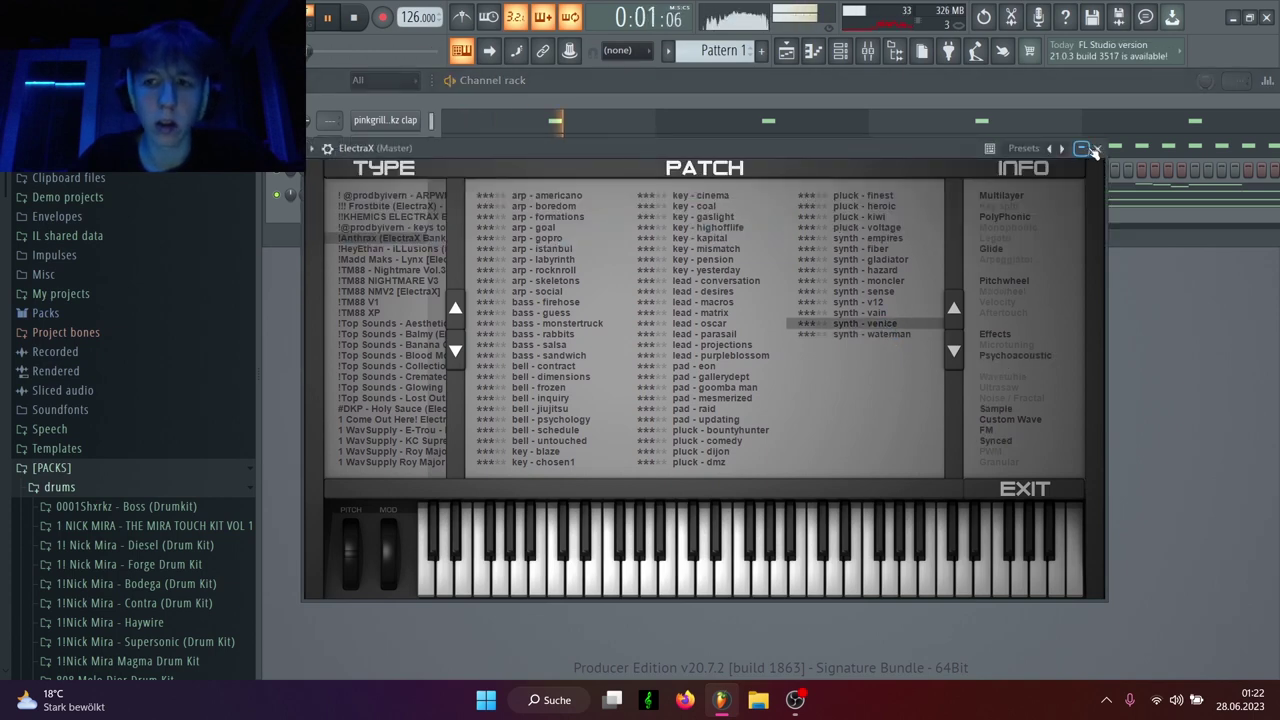
pyautogui.click(705, 214)
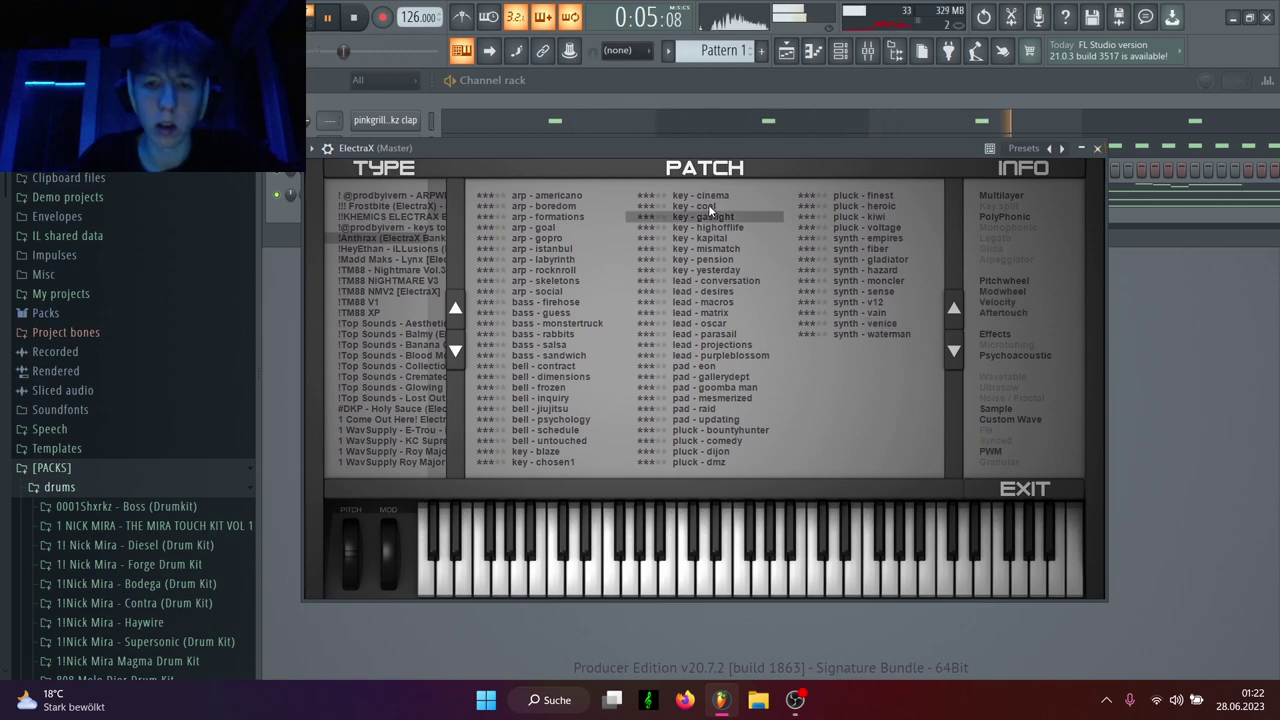
pyautogui.click(1097, 149)
pyautogui.press('space')
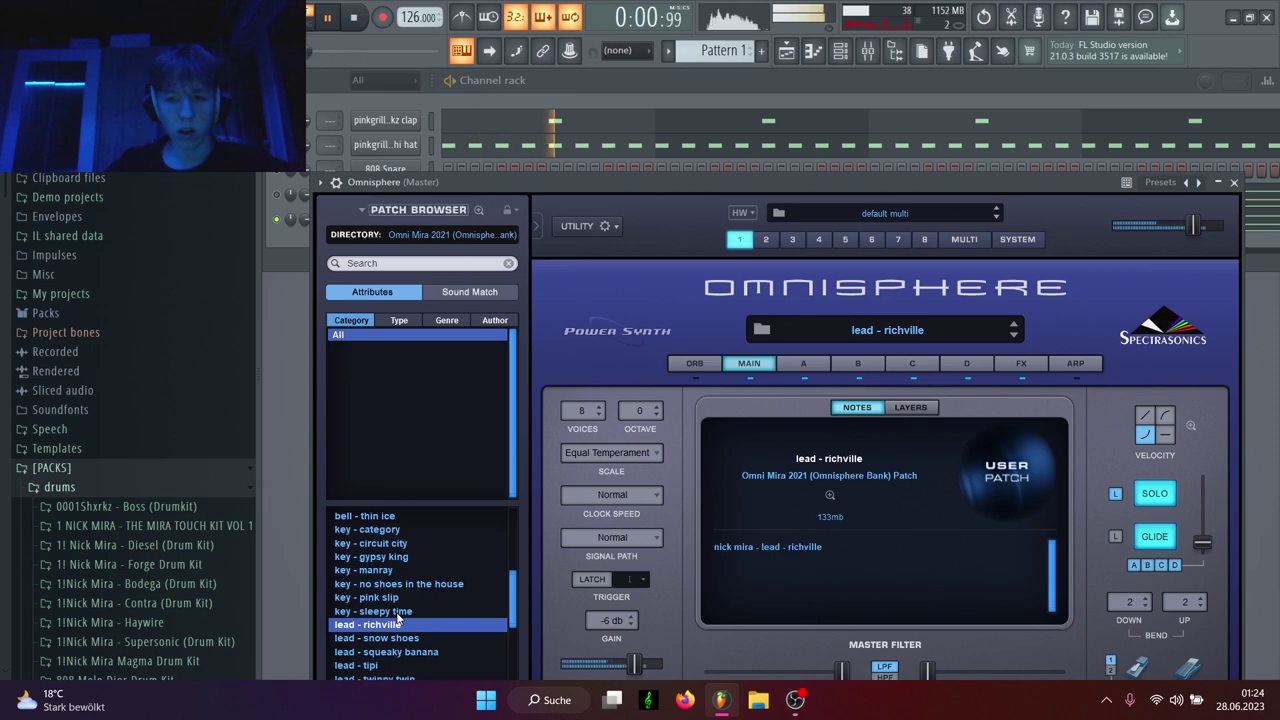
# Step: Close Omnisphere, reset the ElectraX channel's volume and show the mixer
pyautogui.click(1235, 184)
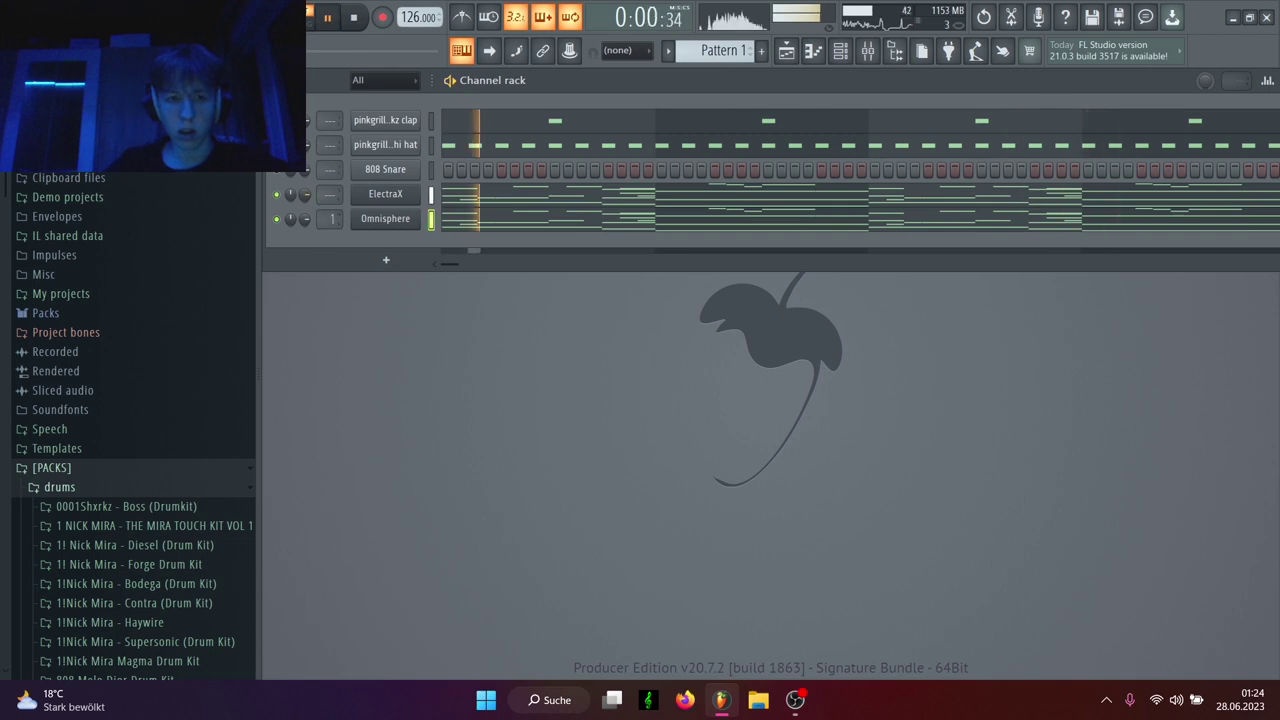
pyautogui.rightClick(309, 197)
pyautogui.click(323, 208)
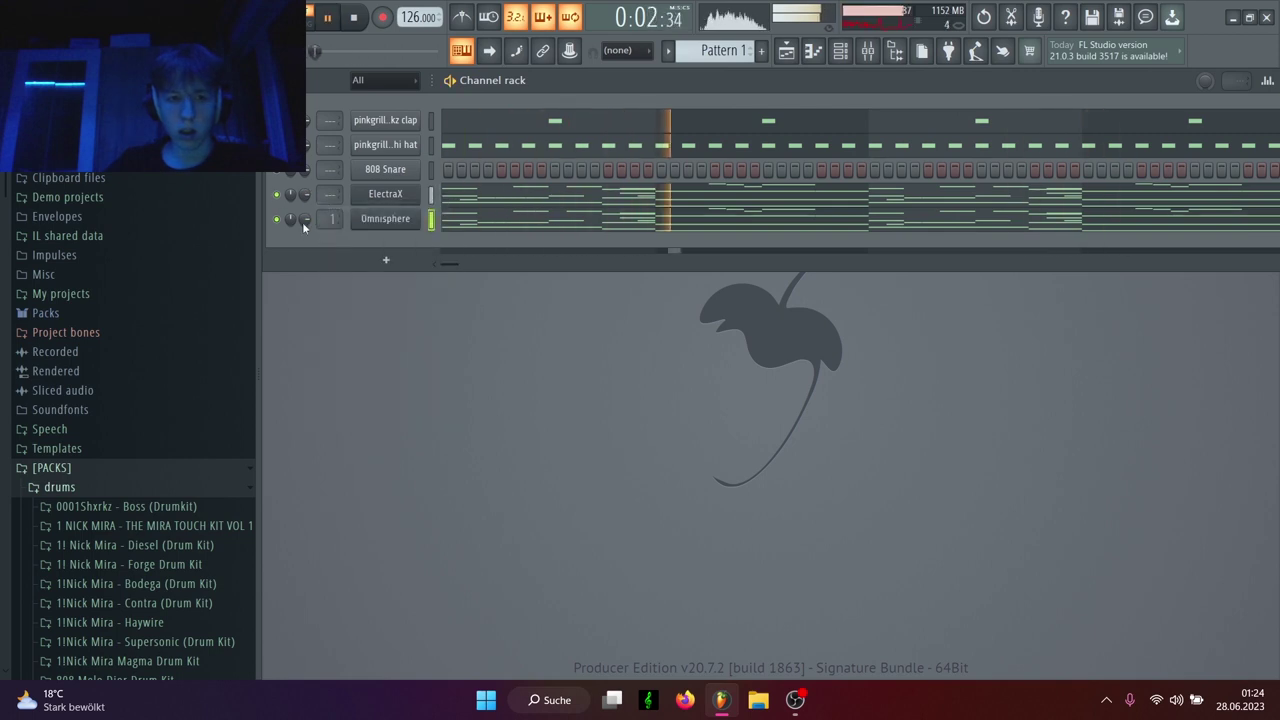
pyautogui.press('space')
pyautogui.press('F9')
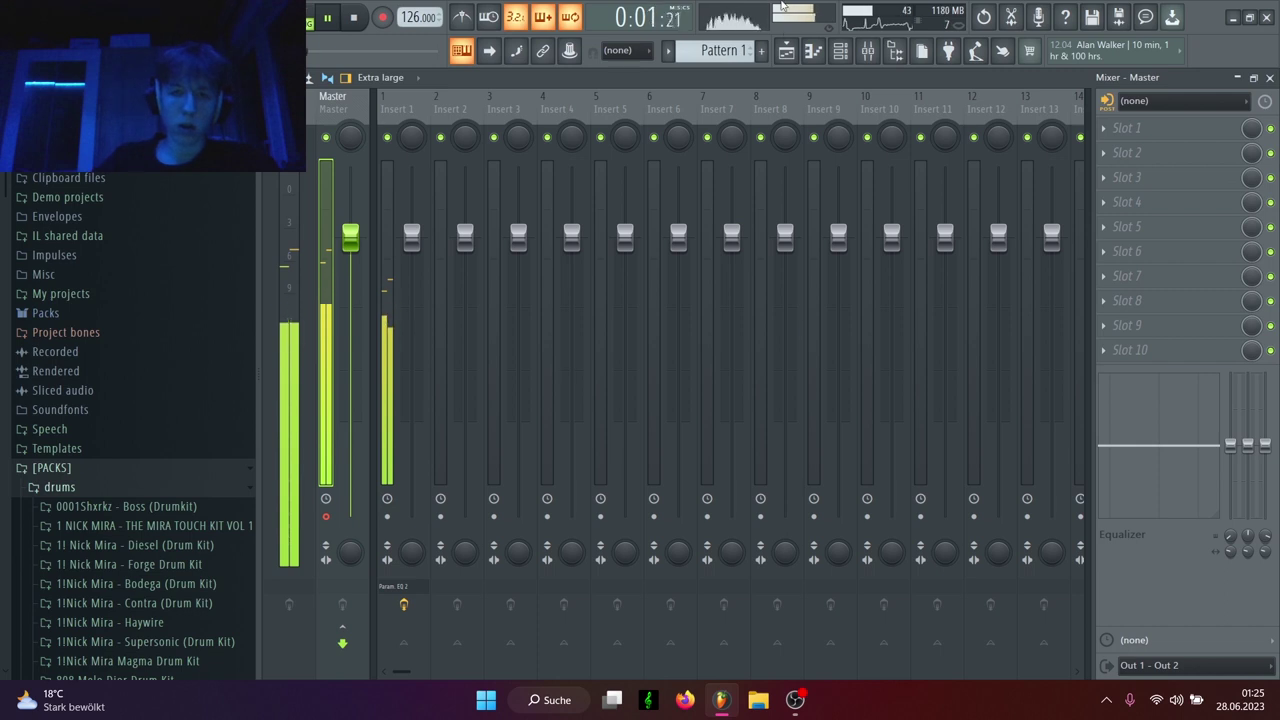
pyautogui.click(786, 50)
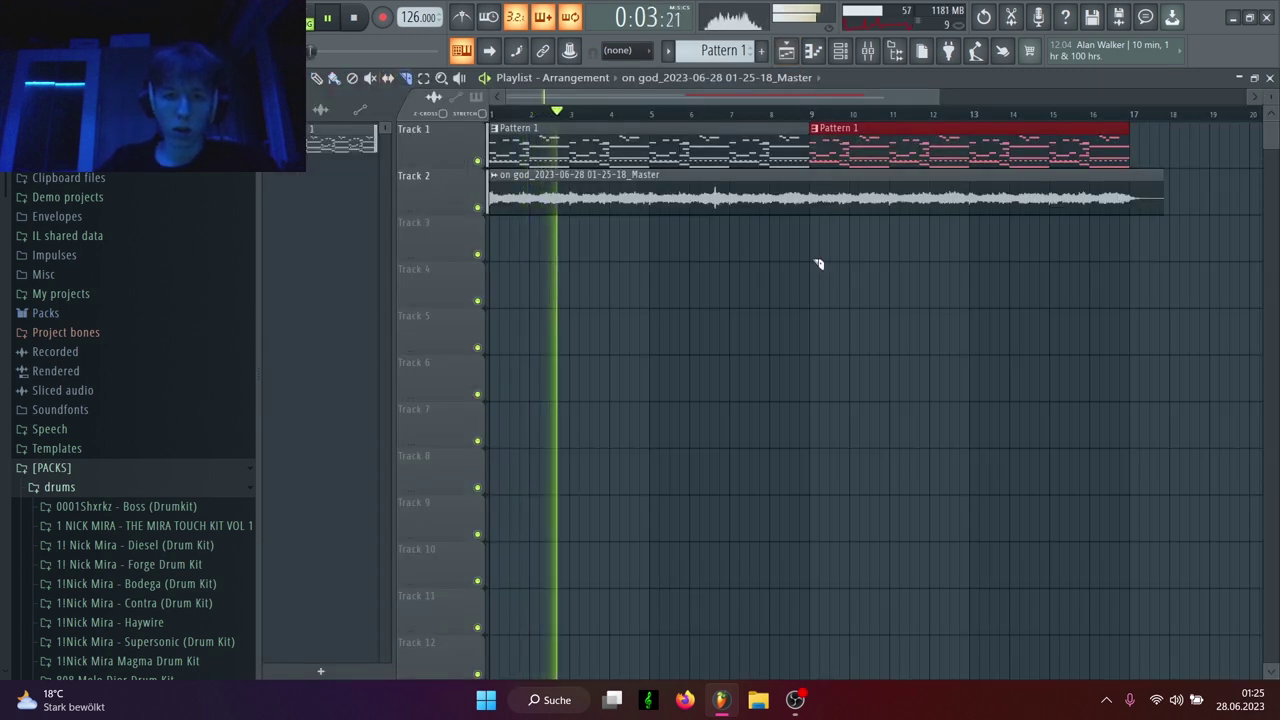
pyautogui.click(812, 204)
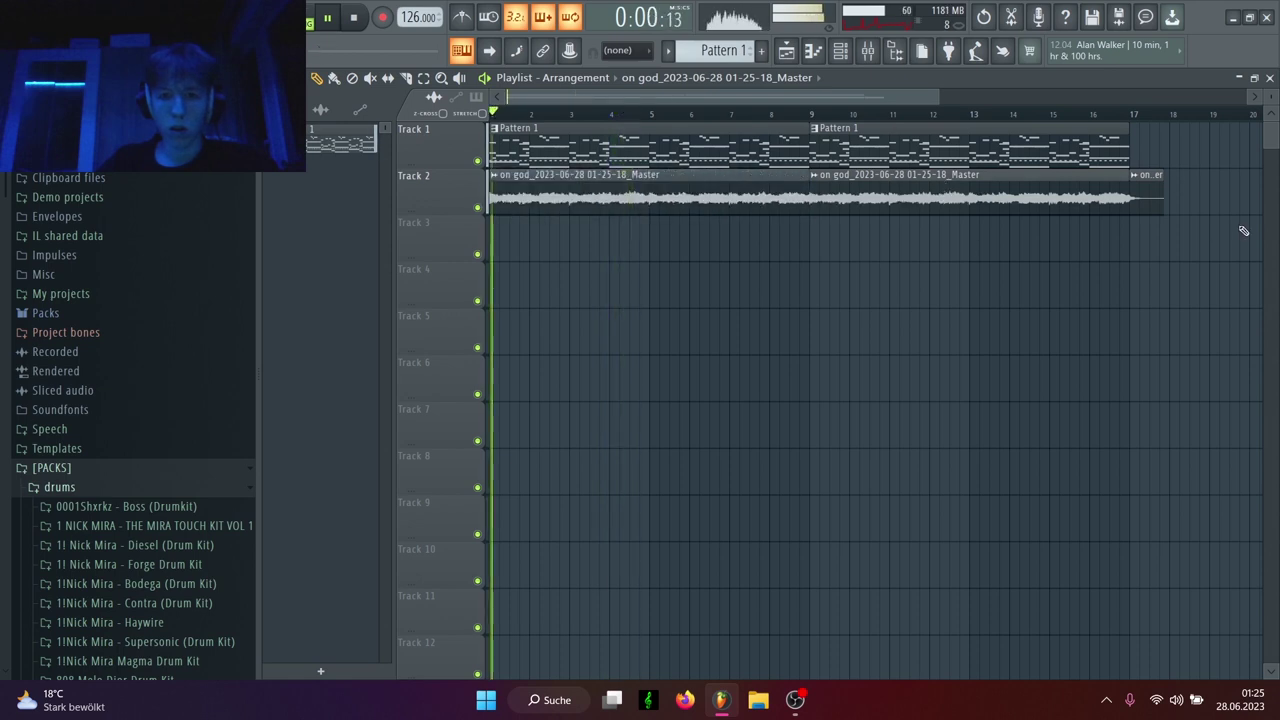
# Step: Set the on god Master audio clip's declicking mode to Generic (bleeding) and its time-stretching mode to Stretch
pyautogui.click(842, 52)
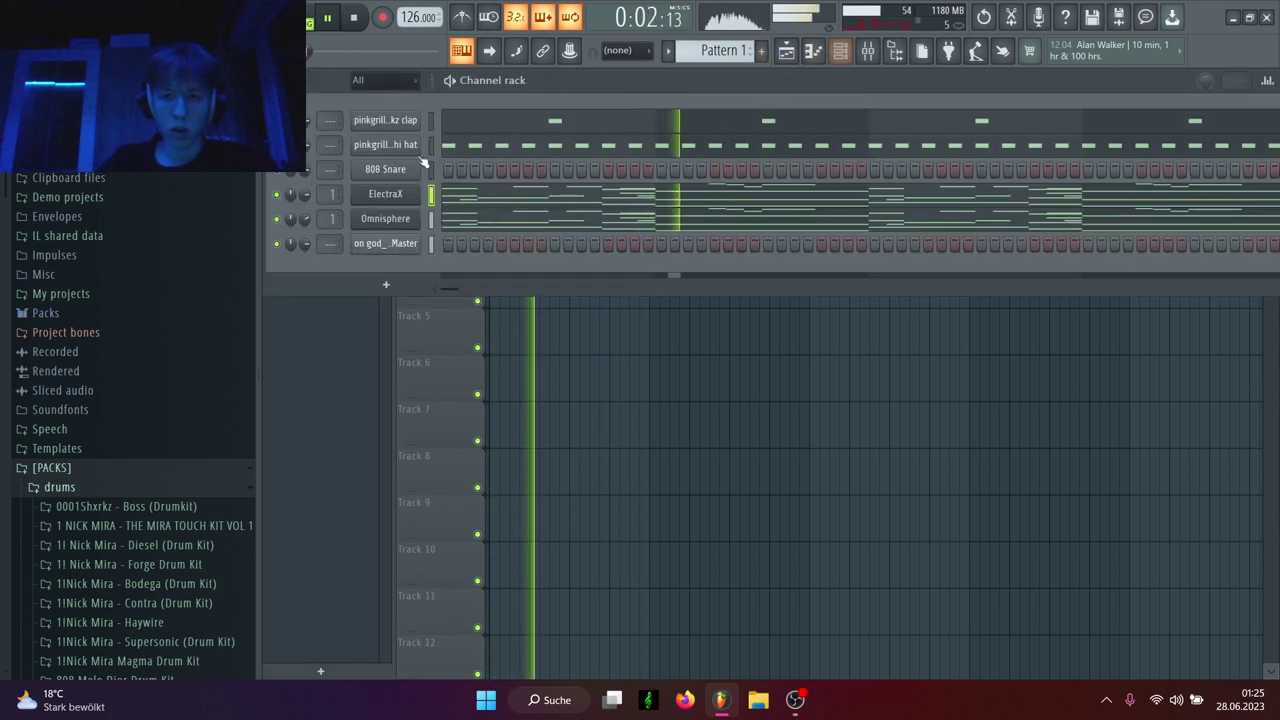
pyautogui.press('space')
pyautogui.click(397, 248)
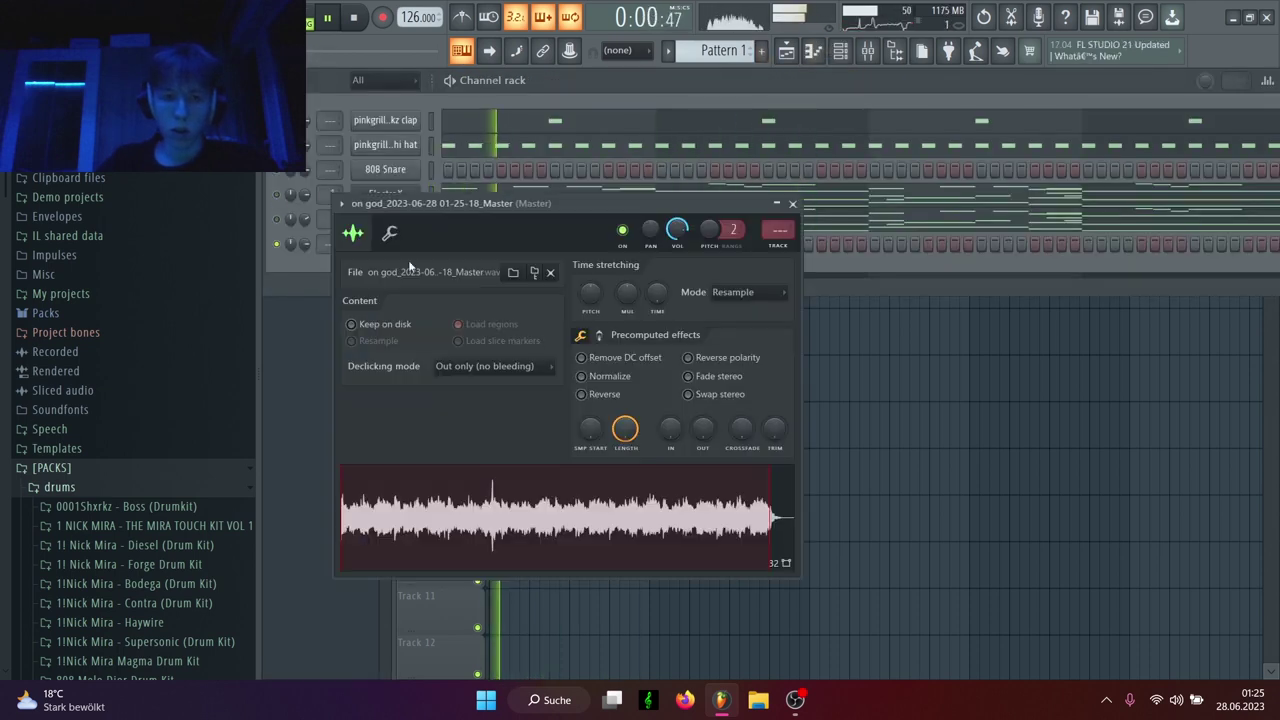
pyautogui.click(490, 366)
pyautogui.click(480, 429)
pyautogui.click(745, 292)
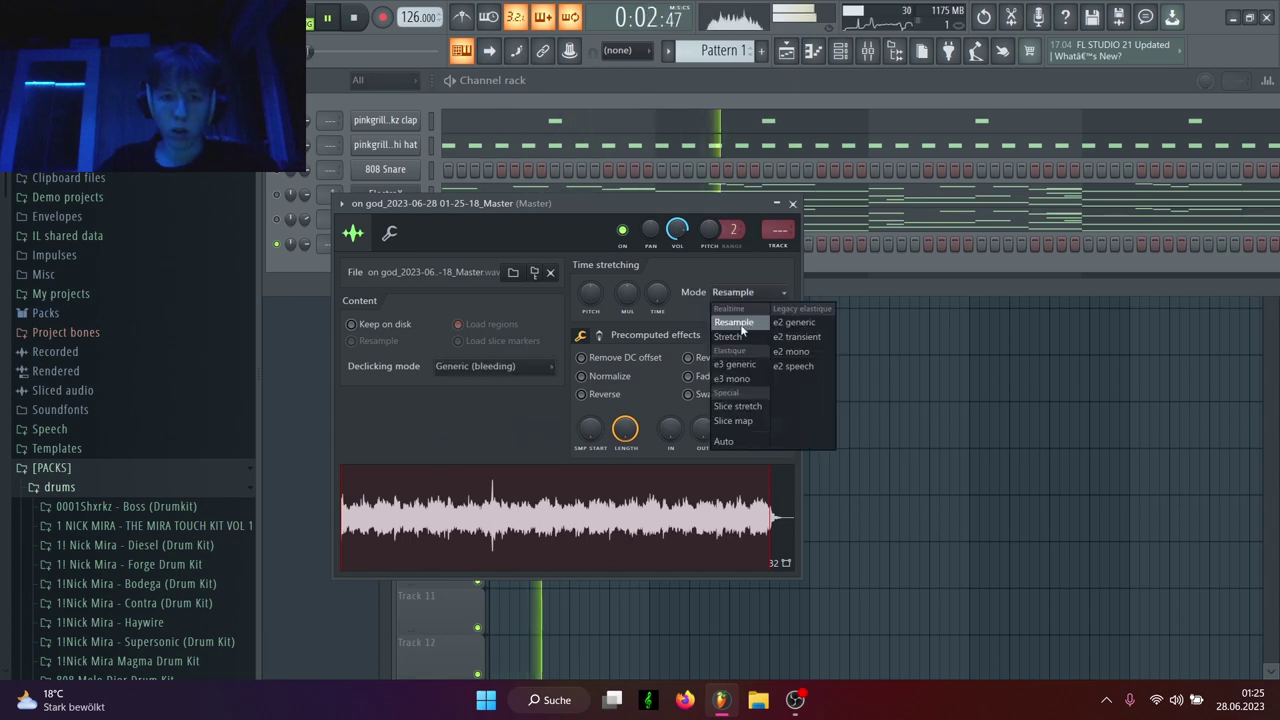
pyautogui.click(735, 333)
pyautogui.click(794, 205)
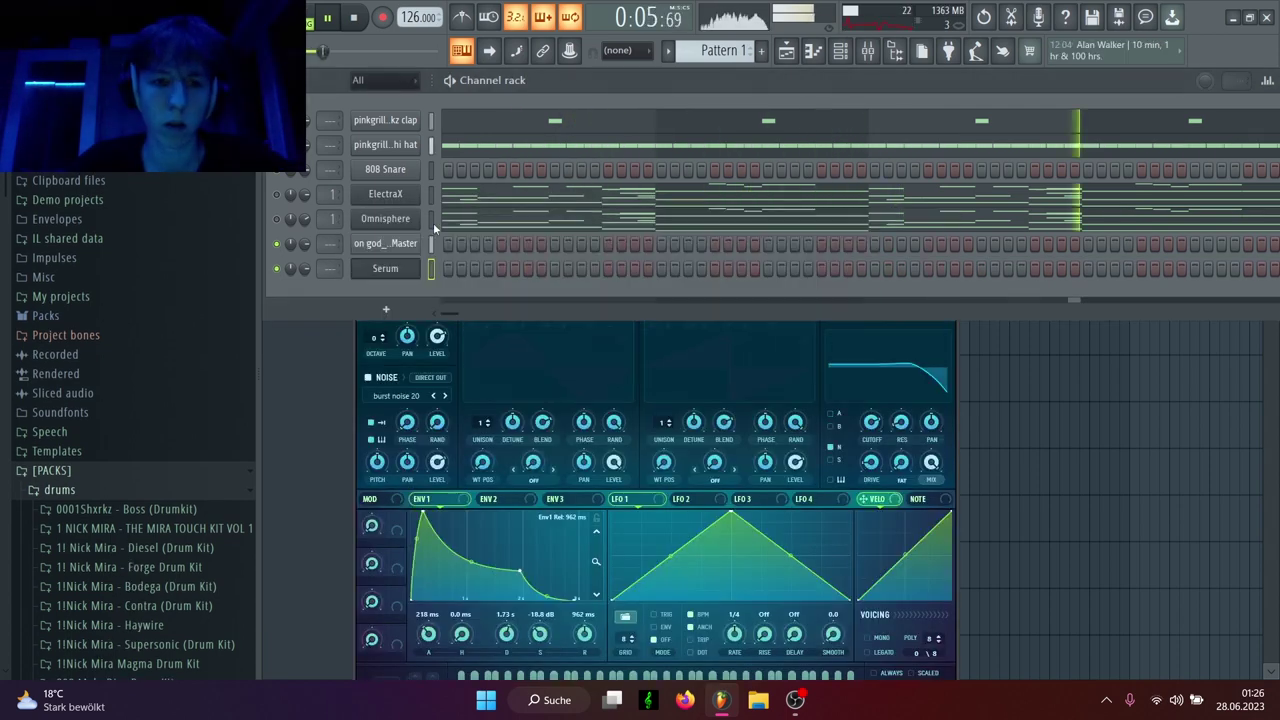
# Step: Copy the Omnisphere channel's notes into the Serum channel and randomize their levels in the piano roll
pyautogui.click(432, 220)
pyautogui.click(431, 268)
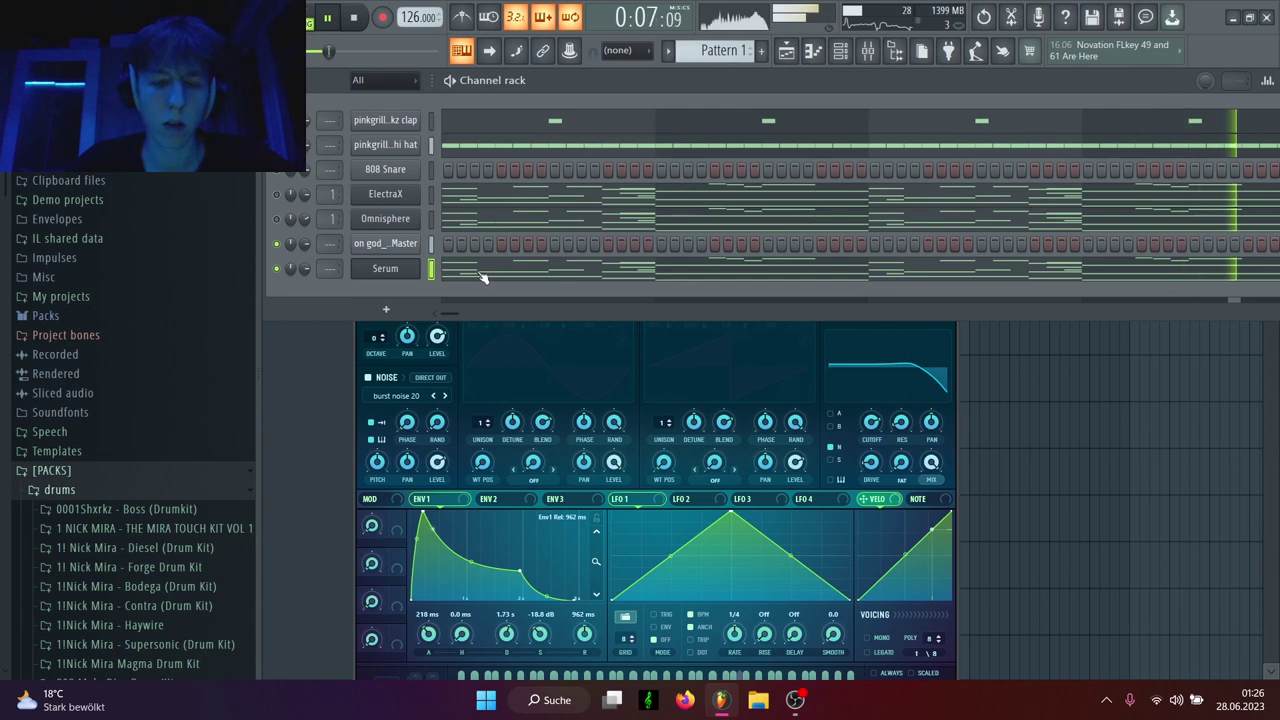
pyautogui.click(481, 277)
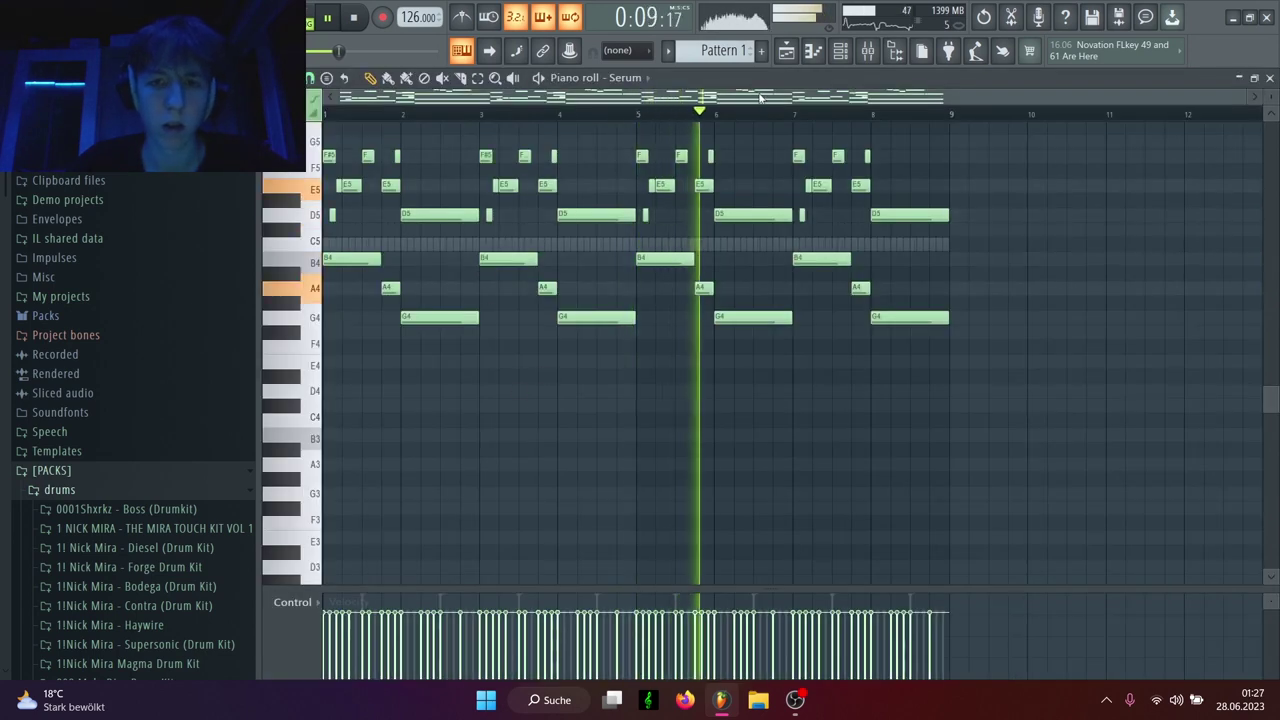
pyautogui.hotkey('alt', 'r')
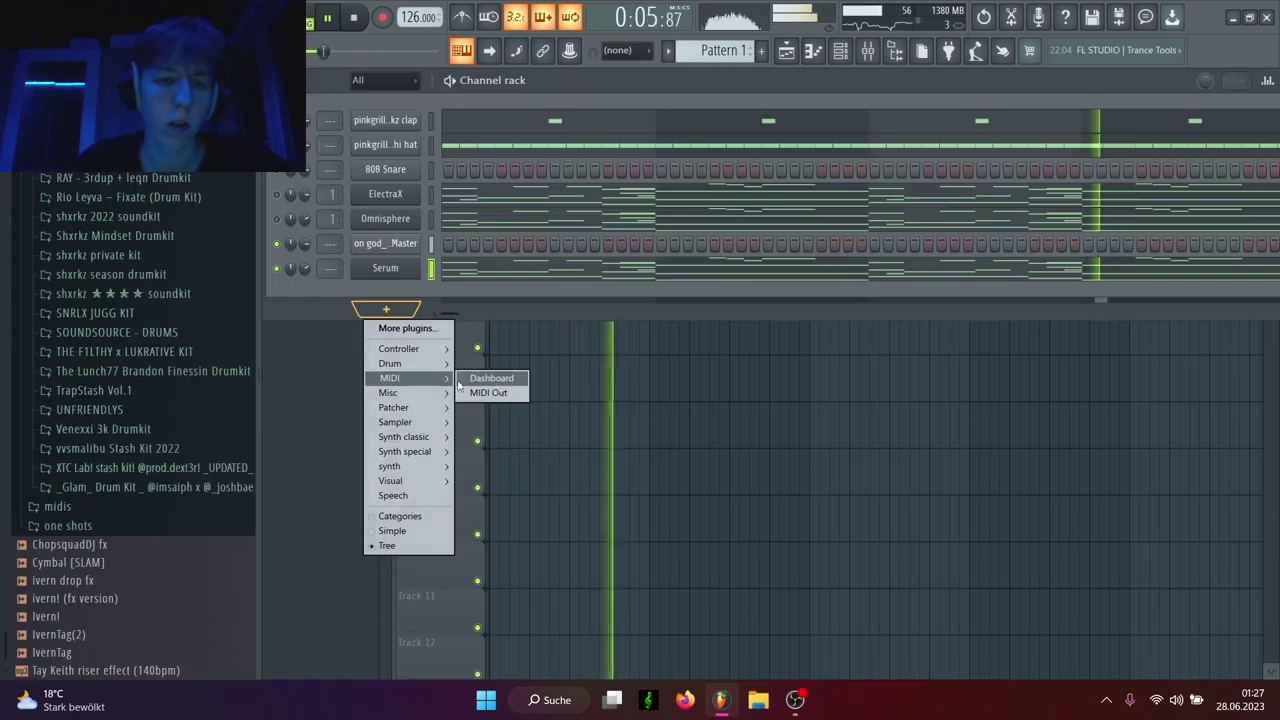
# Step: Add an FL Keys channel, paste the Serum notes into it and open its piano roll
pyautogui.moveTo(390, 392)
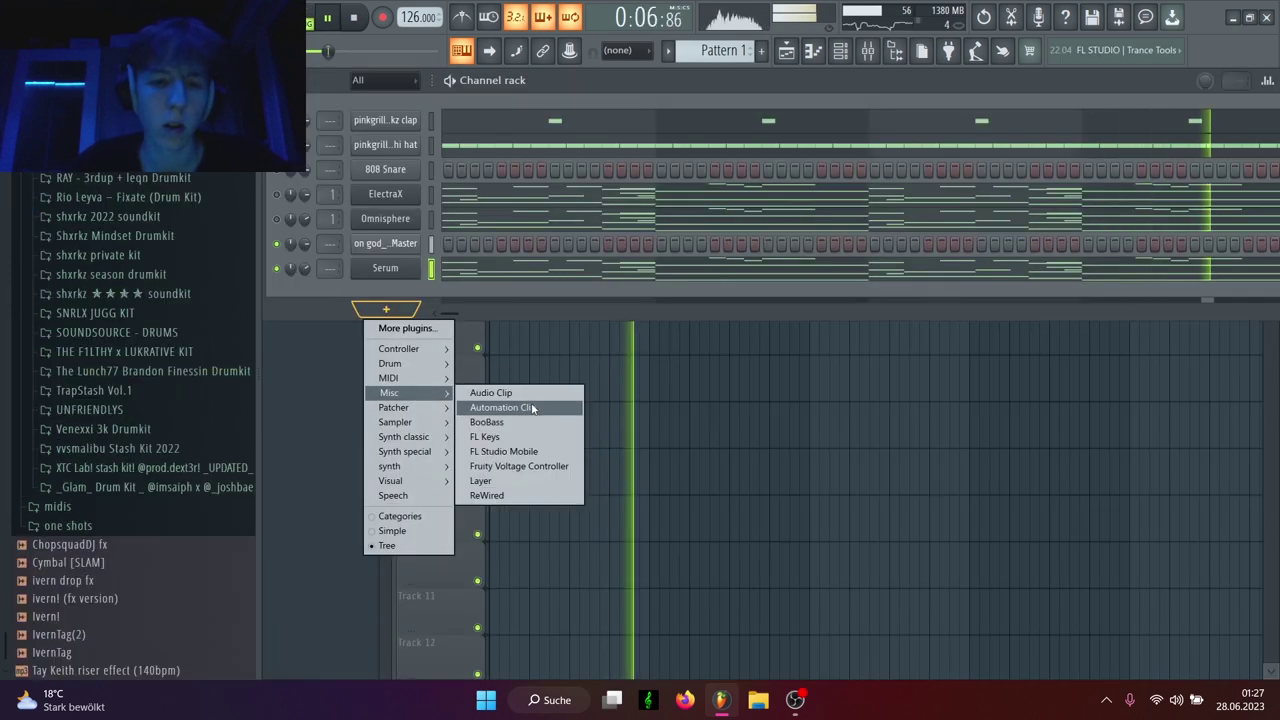
pyautogui.click(485, 437)
pyautogui.click(774, 247)
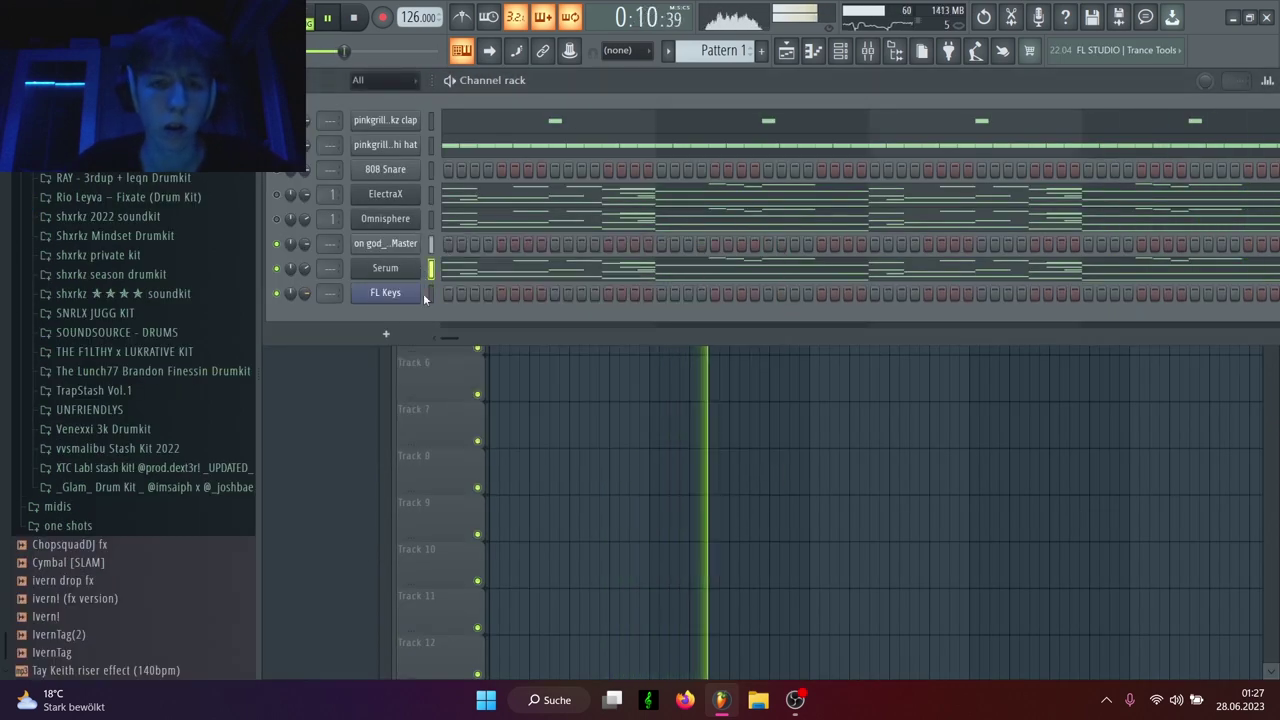
pyautogui.hotkey('ctrl', 'v')
pyautogui.click(510, 296)
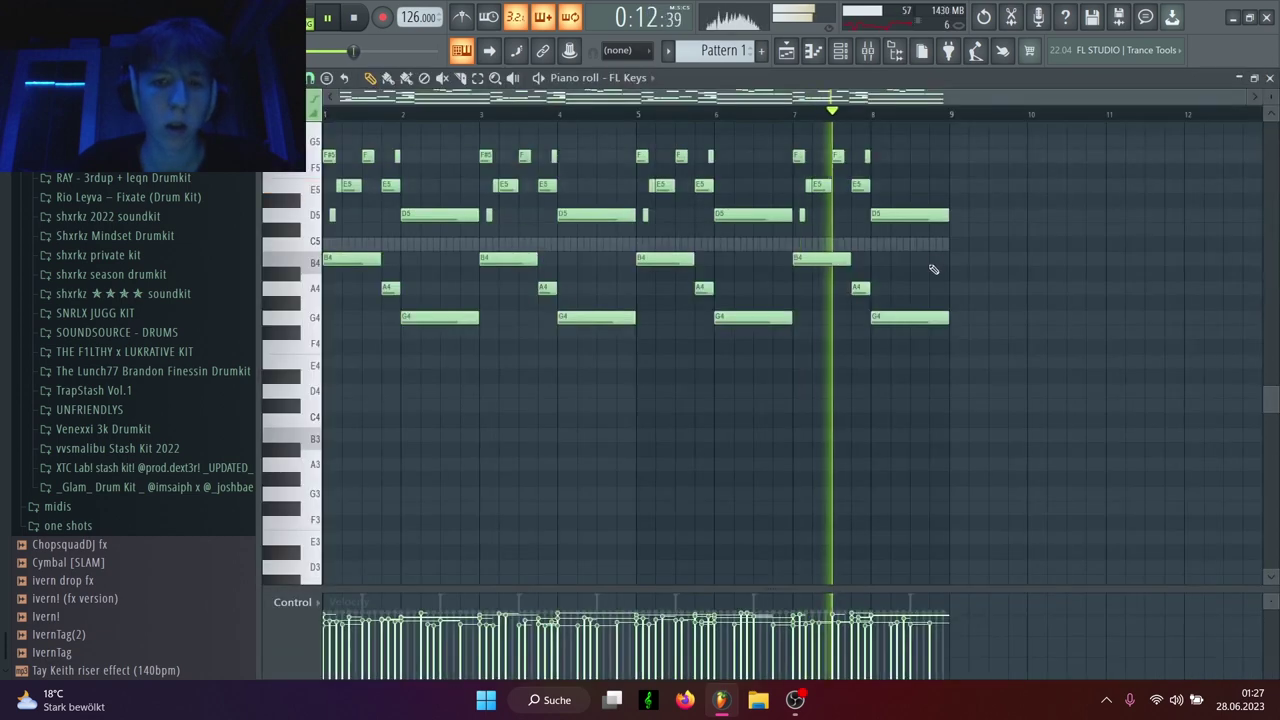
# Step: Delete the FL Keys melody notes from D5 upward, keeping only the B4, A4 and G4 bass line
pyautogui.moveTo(952, 236); pyautogui.dragTo(326, 106)
pyautogui.press('Delete')
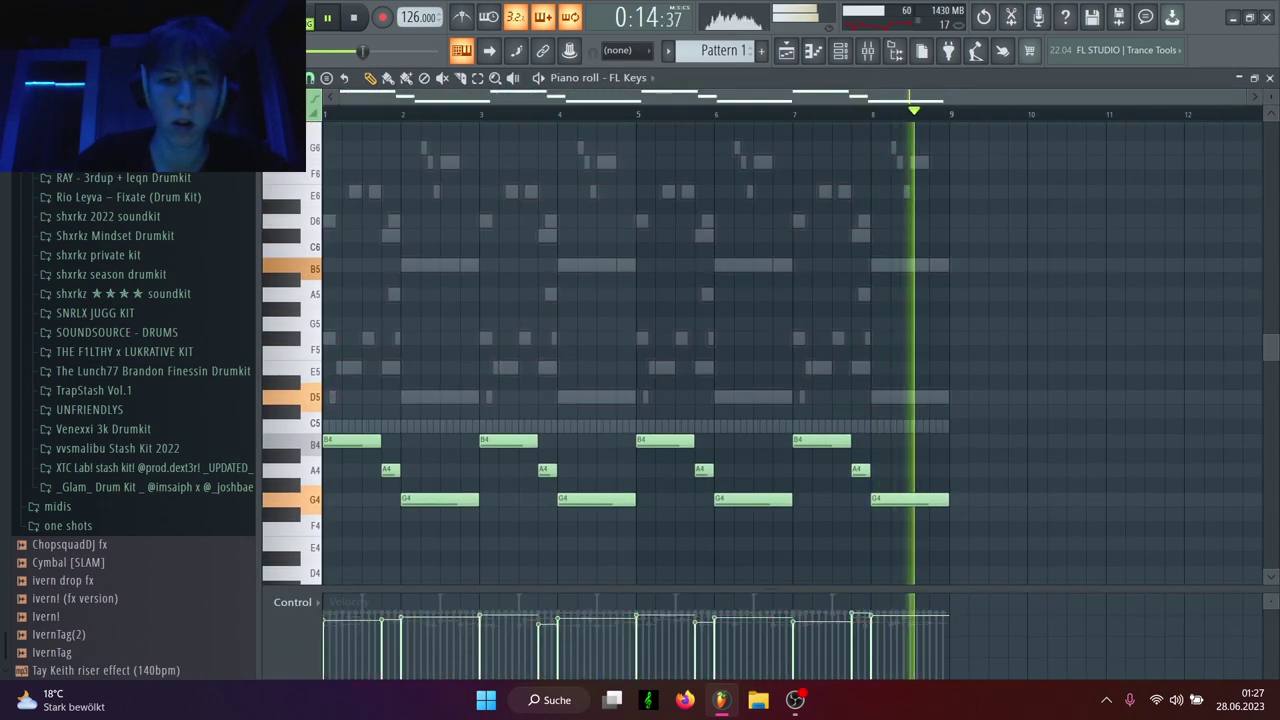
# Step: Raise the velocity of all FL Keys notes to maximum and transpose them down one octave to B3, A3 and G3
pyautogui.hotkey('ctrl', 'a')
pyautogui.keyDown('alt'); pyautogui.scroll(5, 868, 374); pyautogui.keyUp('alt')
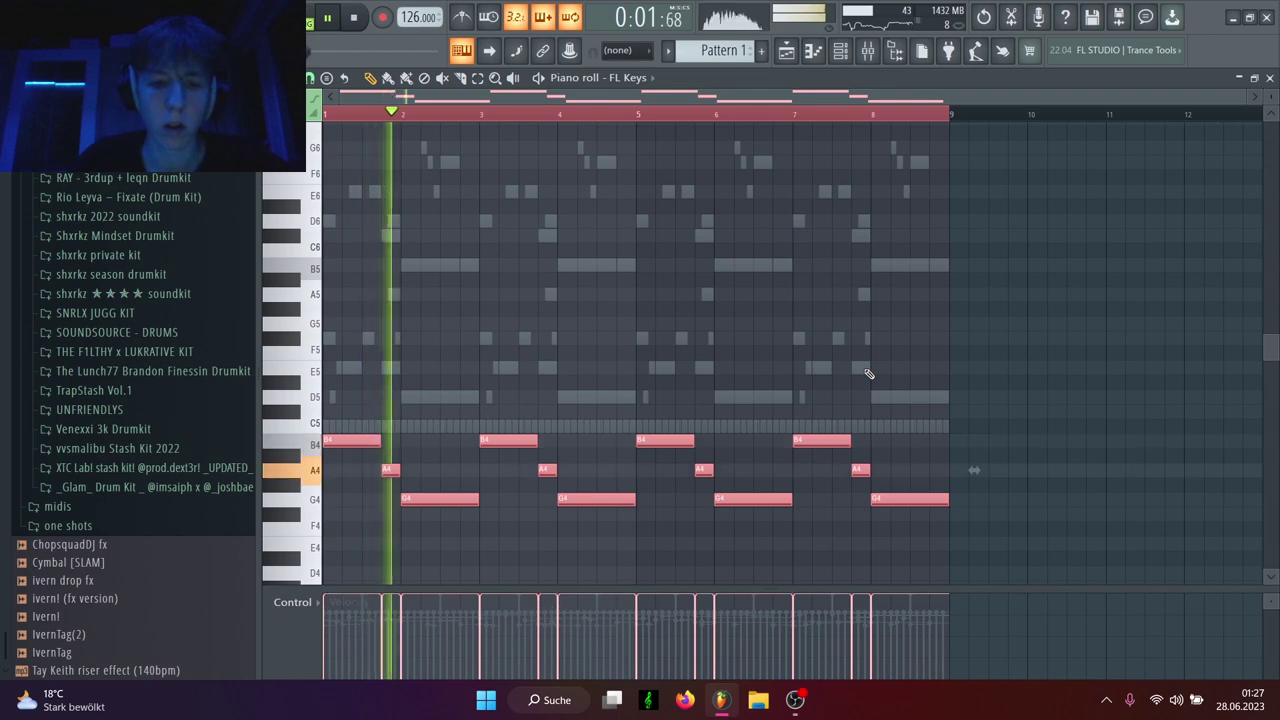
pyautogui.hotkey('ctrl', 'd')
pyautogui.hotkey('ctrl', 'Down')
pyautogui.press('space')
pyautogui.press('space')
pyautogui.scroll(-6, 871, 503)
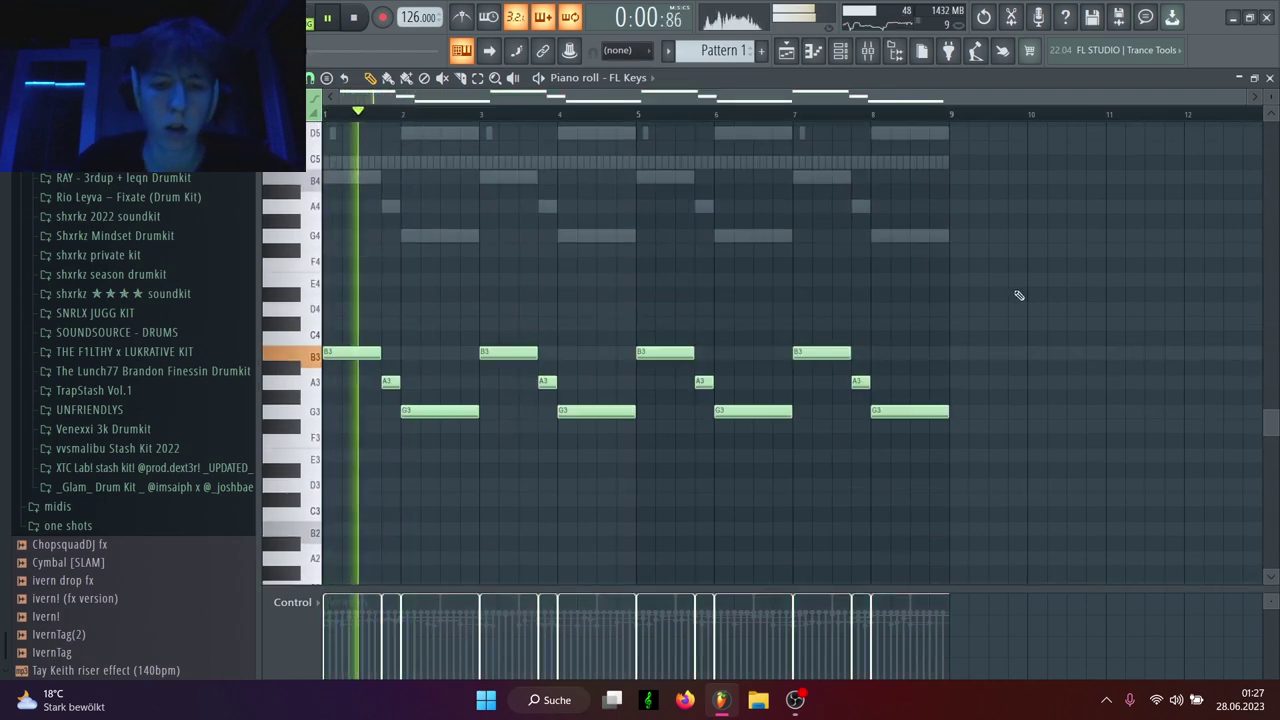
# Step: Duplicate the whole FL Keys bass line one octave lower, starting on B2
pyautogui.keyDown('ctrl'); pyautogui.moveTo(1021, 286); pyautogui.dragTo(277, 485); pyautogui.keyUp('ctrl')
pyautogui.keyDown('shift'); pyautogui.moveTo(362, 350); pyautogui.dragTo(322, 357); pyautogui.keyUp('shift')
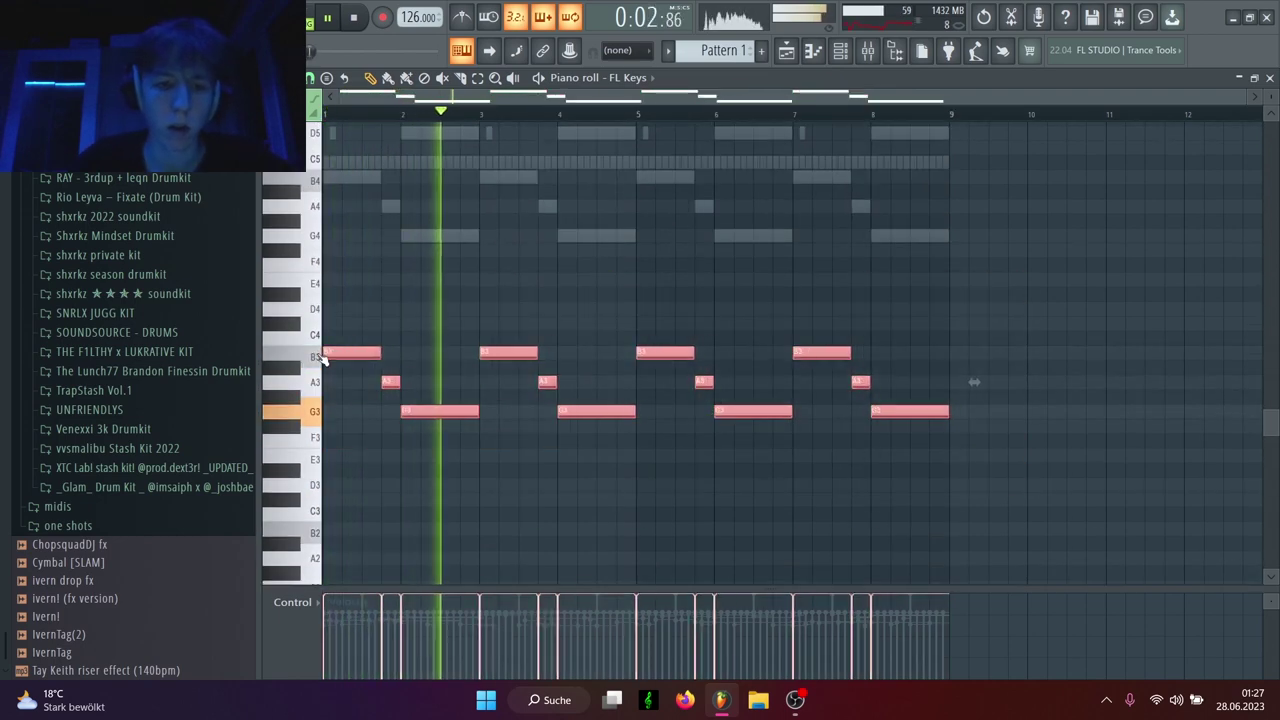
pyautogui.hotkey('ctrl', 'Down')
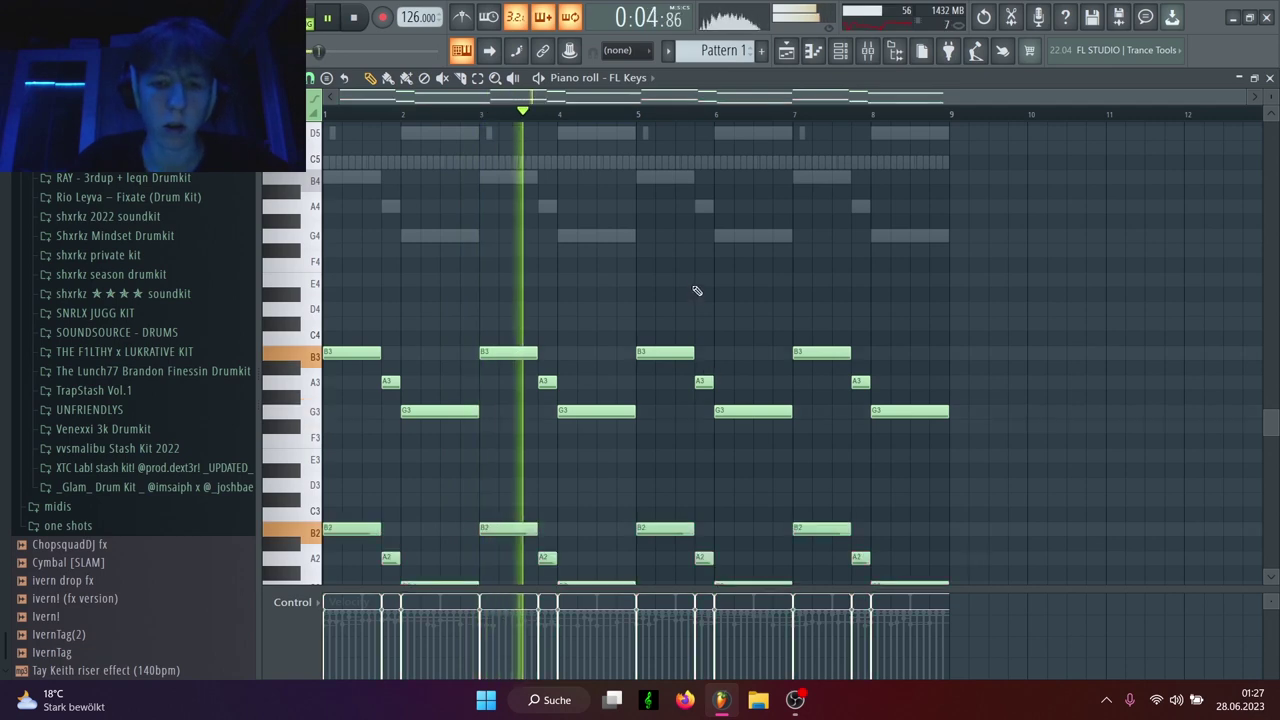
# Step: Randomize the velocities of all FL Keys notes and transpose both layers down one octave
pyautogui.hotkey('ctrl', 'a')
pyautogui.hotkey('alt', 'r')
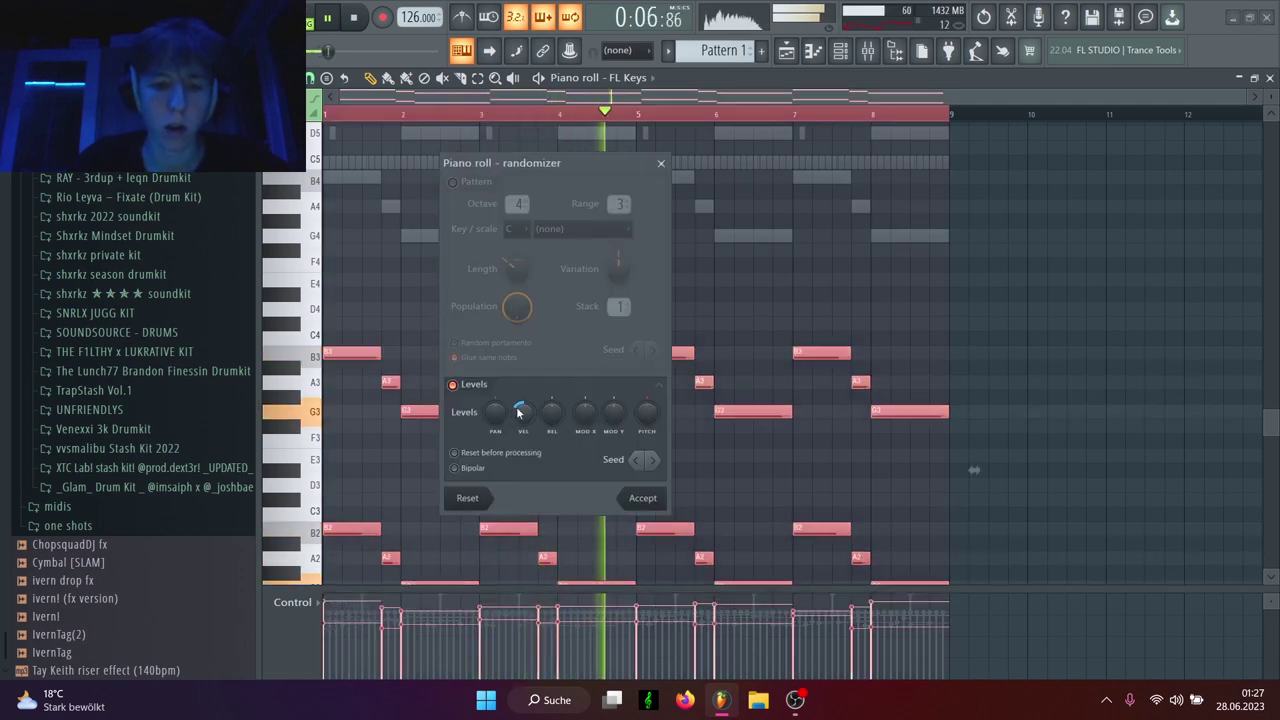
pyautogui.click(645, 498)
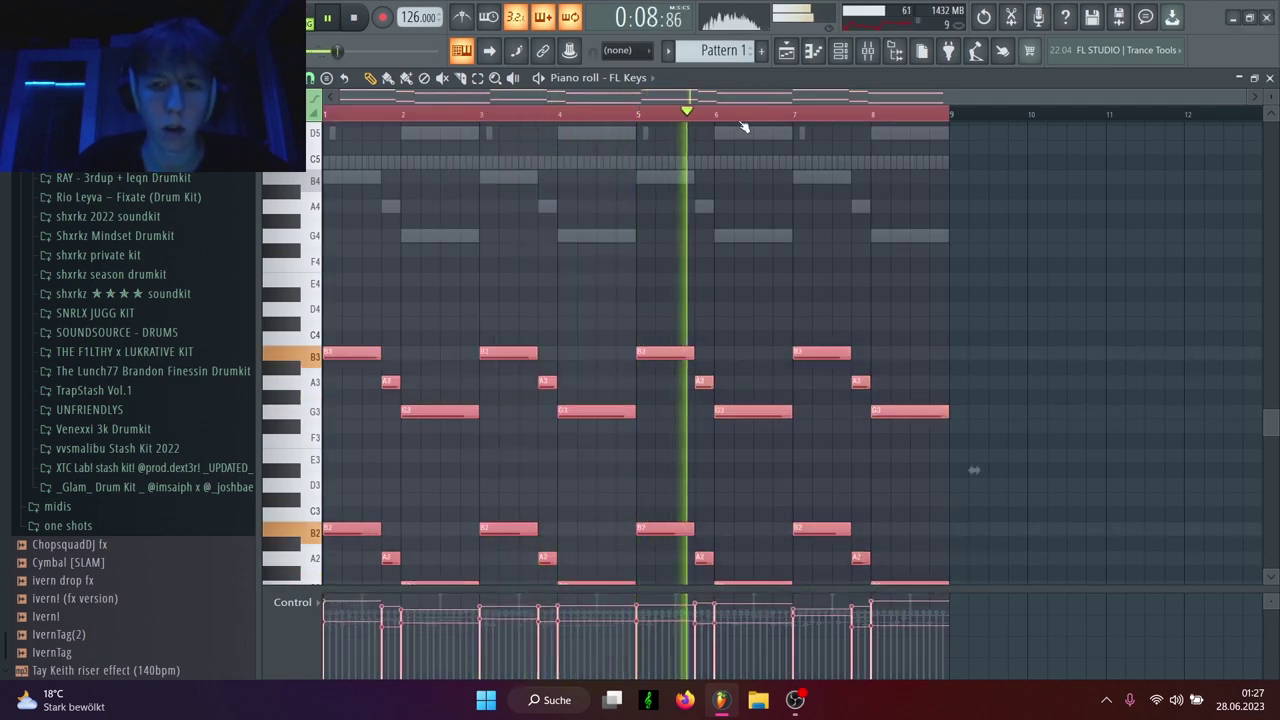
pyautogui.click(758, 183)
pyautogui.hotkey('ctrl', 'z')
pyautogui.press('space')
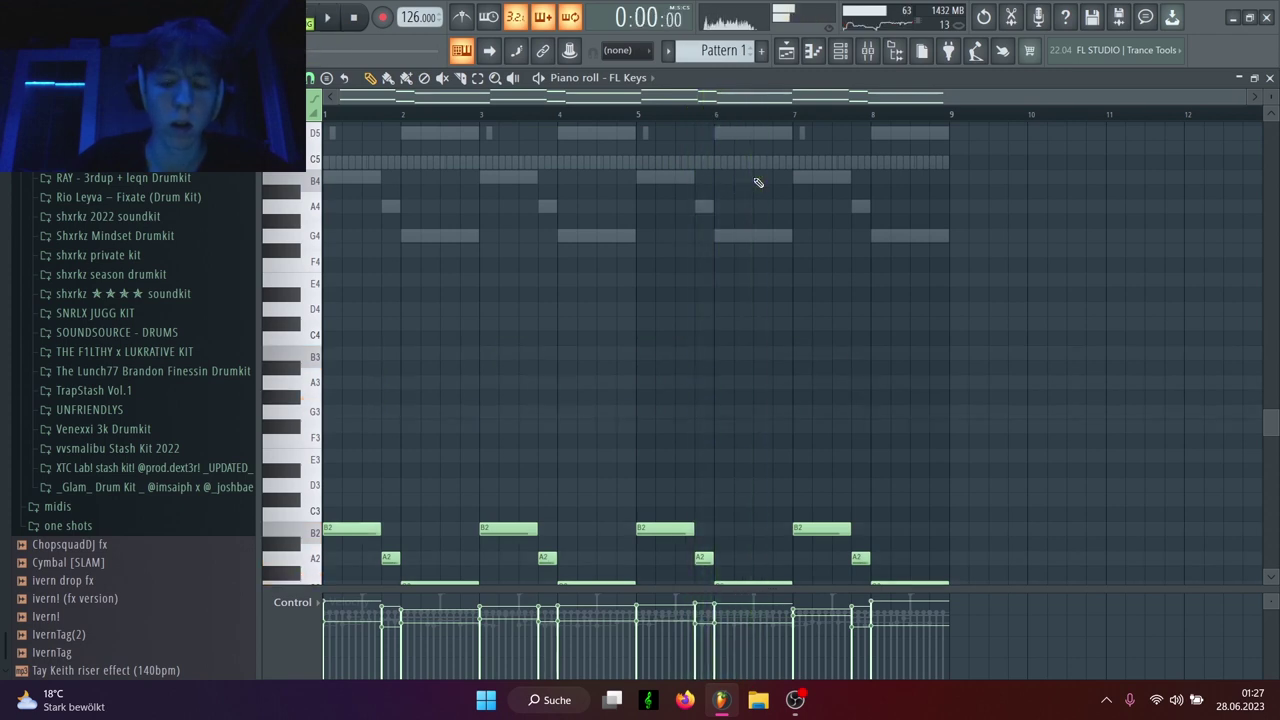
# Step: Close the Omnisphere #2 plugin with its Lead - Dreamstate patch and open that channel's piano roll
pyautogui.click(813, 51)
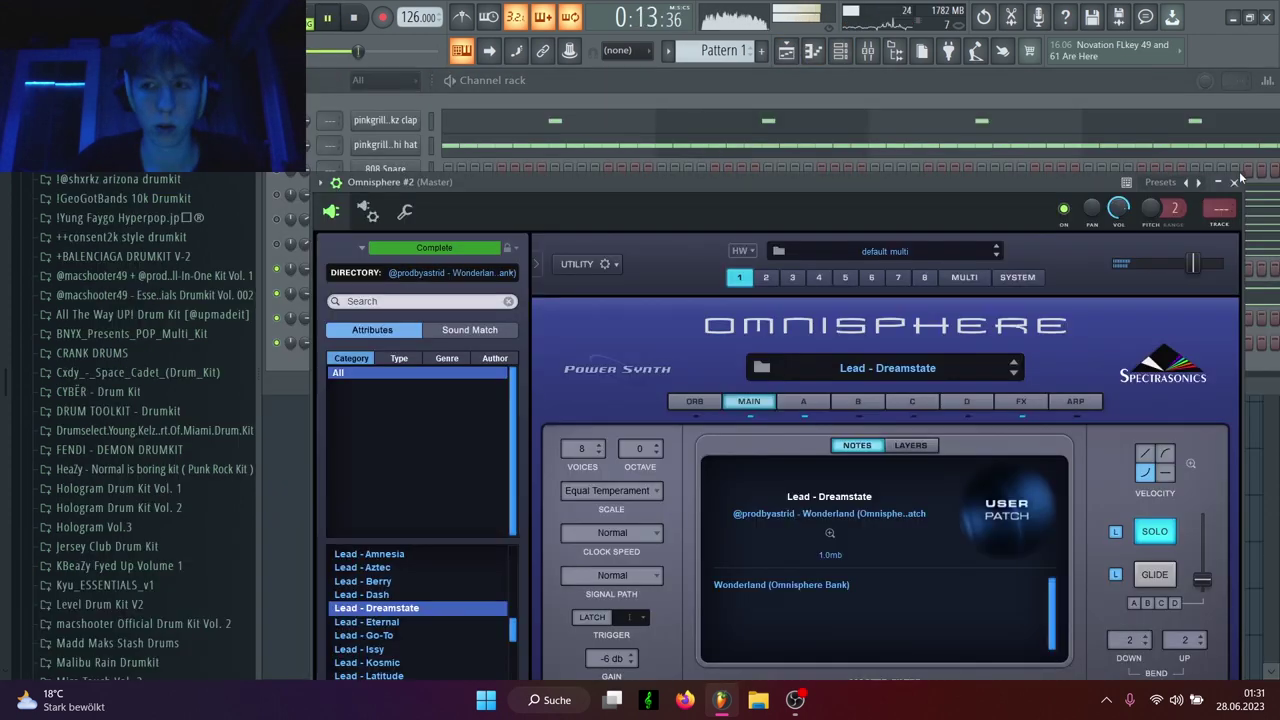
pyautogui.click(1237, 173)
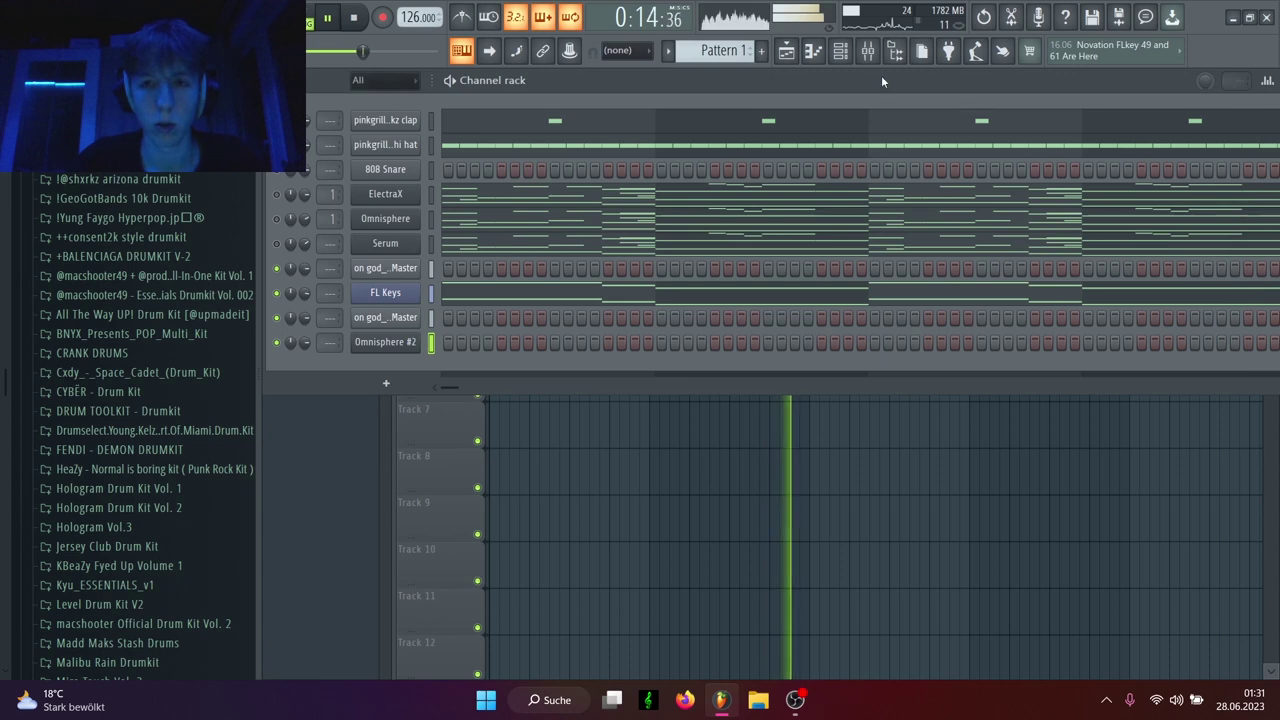
pyautogui.click(813, 52)
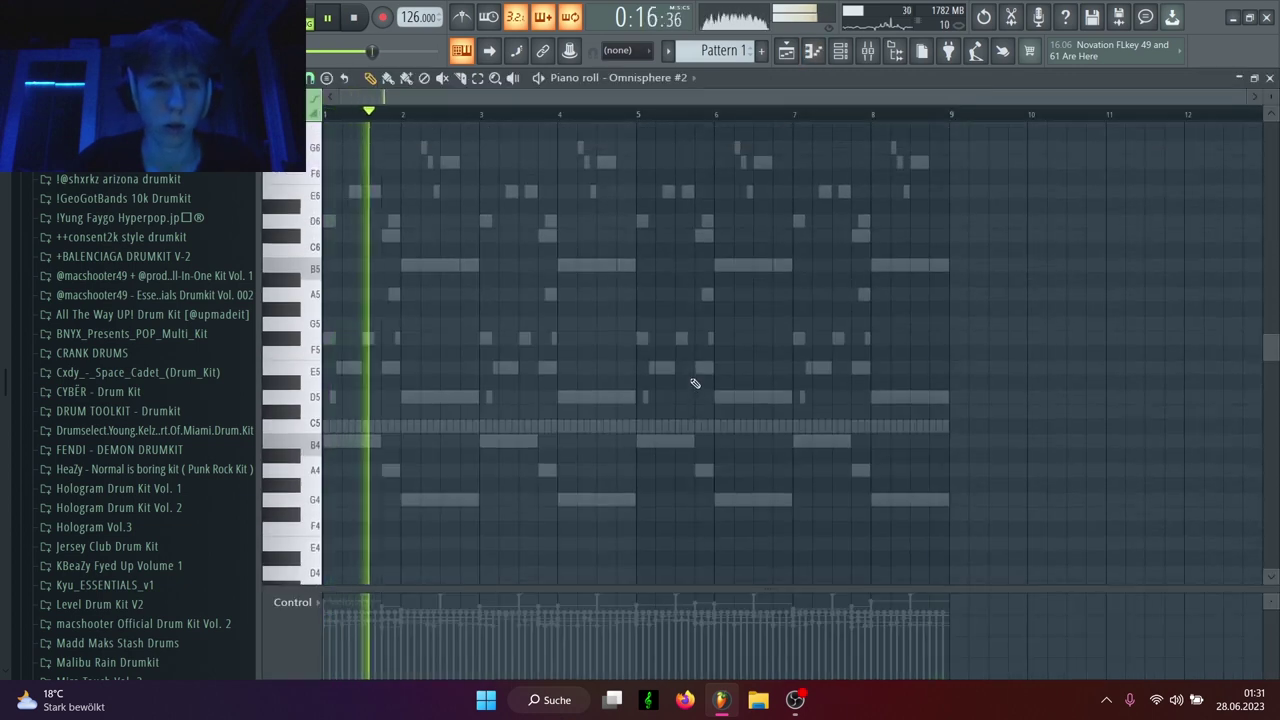
pyautogui.scroll(4, 612, 400)
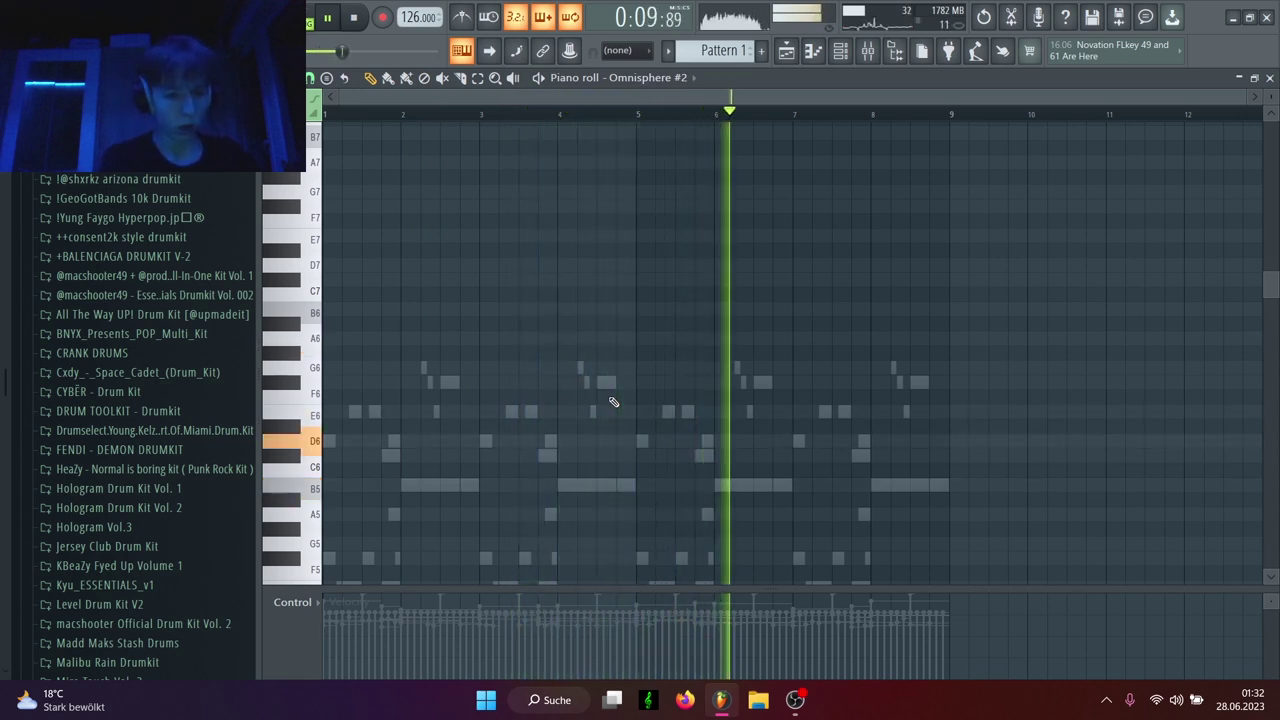
# Step: Dump the recently played score log into the selected pattern, merging it with the existing content
pyautogui.click(208, 14)
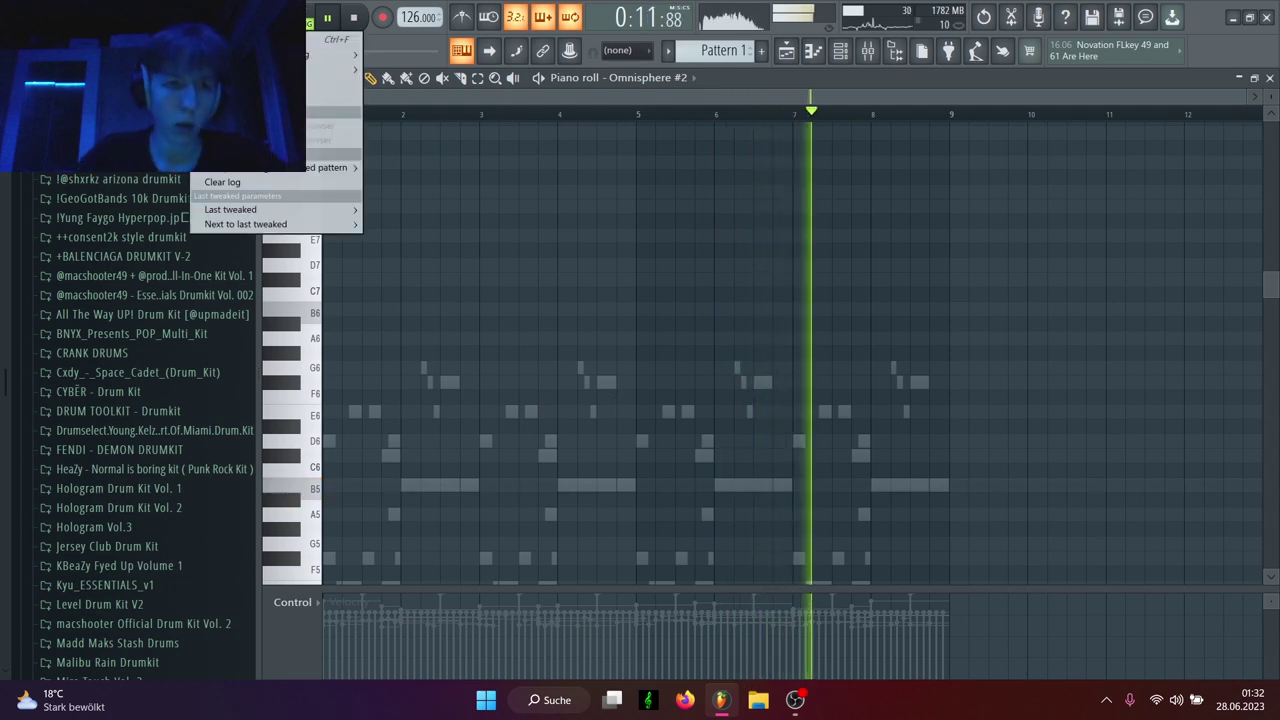
pyautogui.moveTo(330, 167)
pyautogui.click(405, 167)
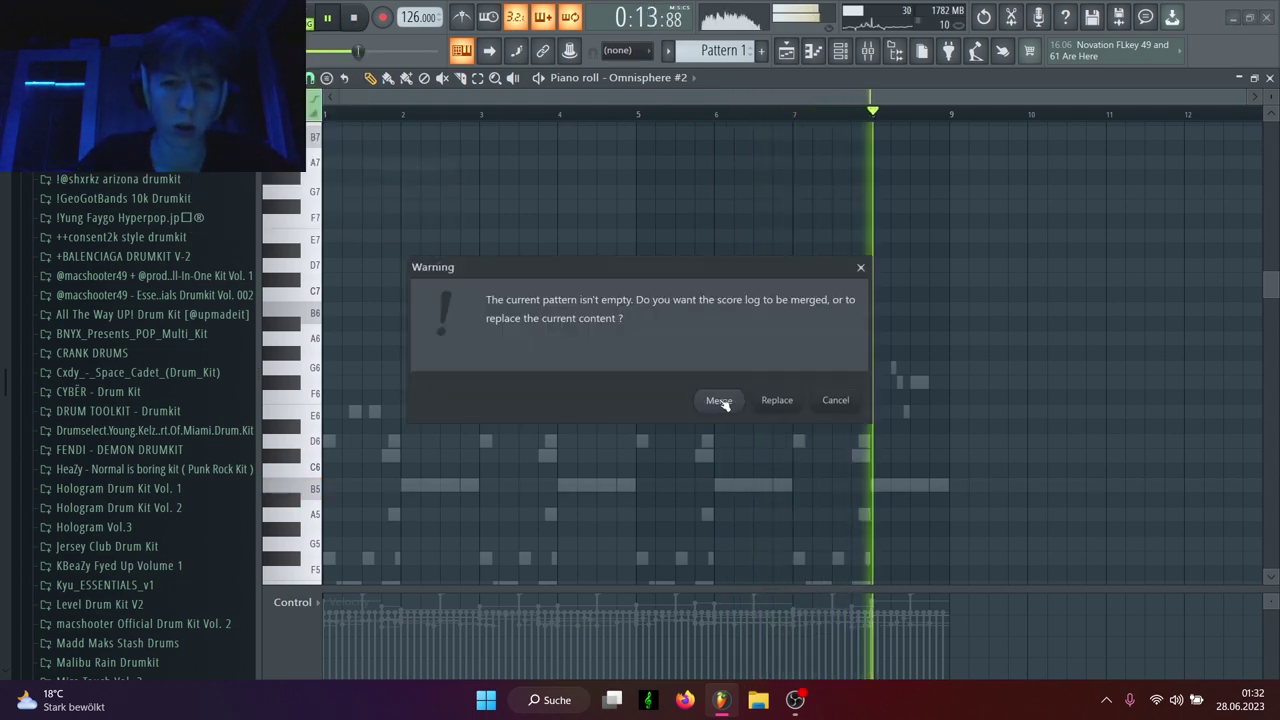
pyautogui.click(722, 402)
# Step: Undo the score log dump in the Omnisphere #2 piano roll
pyautogui.scroll(-3, 745, 318)
pyautogui.moveTo(1200, 287); pyautogui.dragTo(1100, 548)
pyautogui.hotkey('ctrl', 'alt', 'z')
pyautogui.scroll(4, 674, 328)
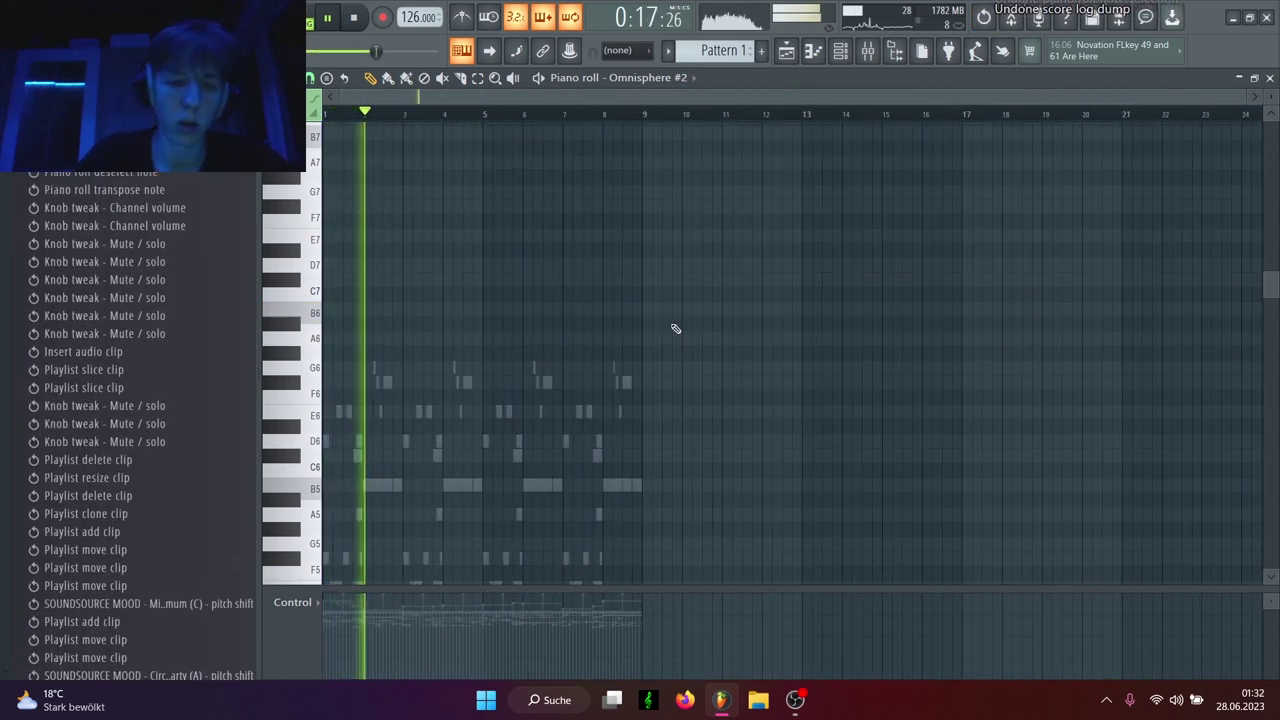
# Step: Paste the lead melody into the Omnisphere #2 piano roll, move it to start at bar 1 and deselect the notes
pyautogui.hotkey('ctrl', 'v')
pyautogui.scroll(-3, 357, 366)
pyautogui.moveTo(398, 353); pyautogui.dragTo(208, 354)
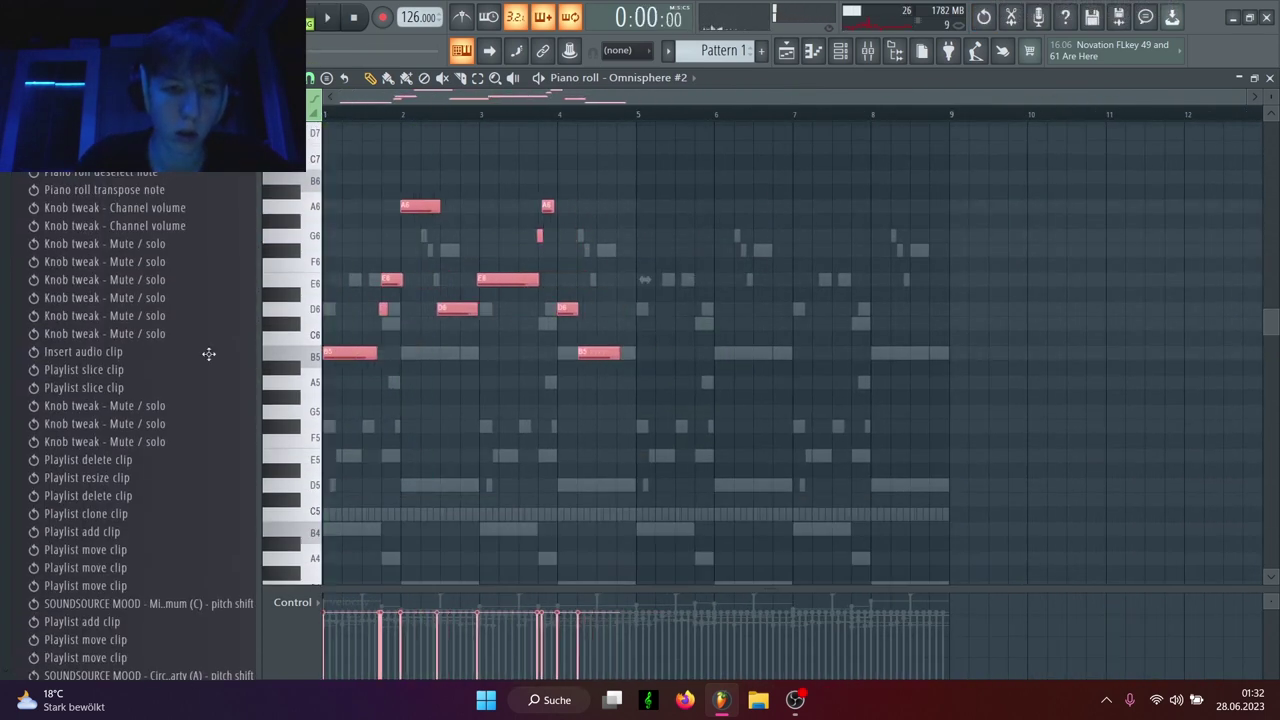
pyautogui.press('space')
pyautogui.keyDown('ctrl'); pyautogui.click(434, 426); pyautogui.keyUp('ctrl')
pyautogui.scroll(1, 330, 366)
pyautogui.scroll(2, 345, 366)
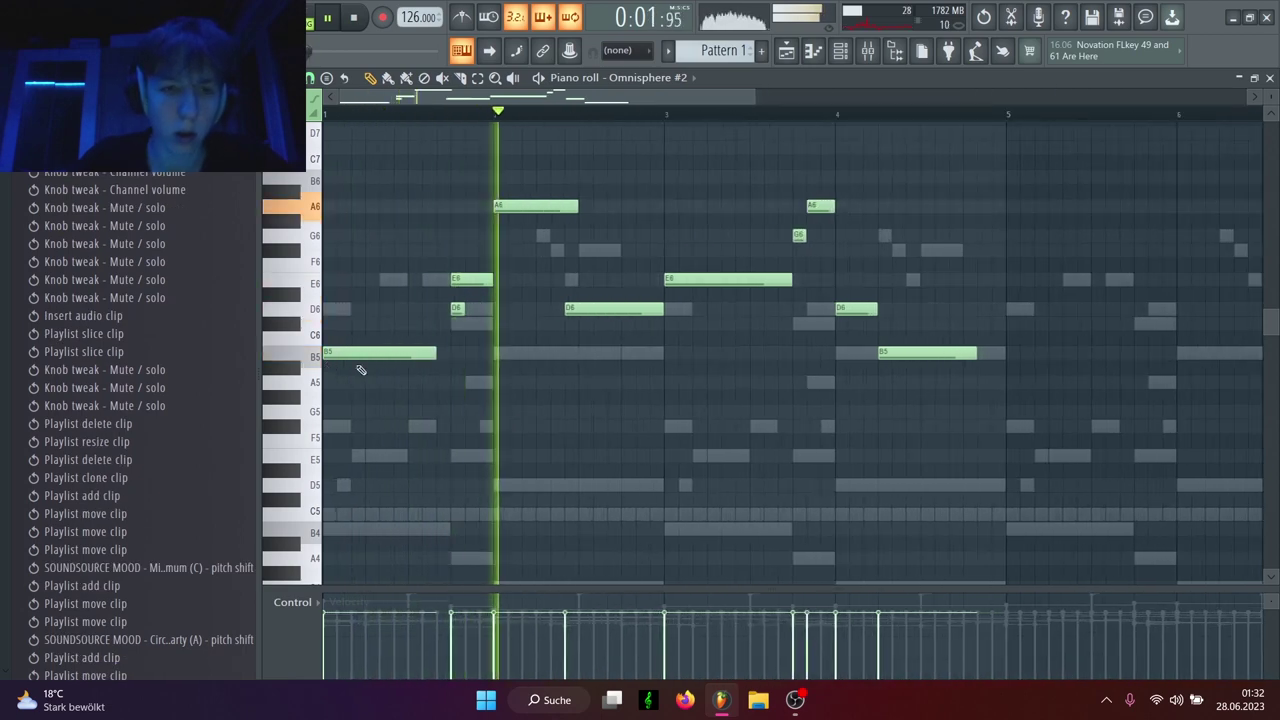
# Step: Nudge the E6 before bar 2 slightly later, lower the A6 at bar 2 to F#6 and shift the following D6 one grid step later
pyautogui.moveTo(467, 283); pyautogui.dragTo(477, 277)
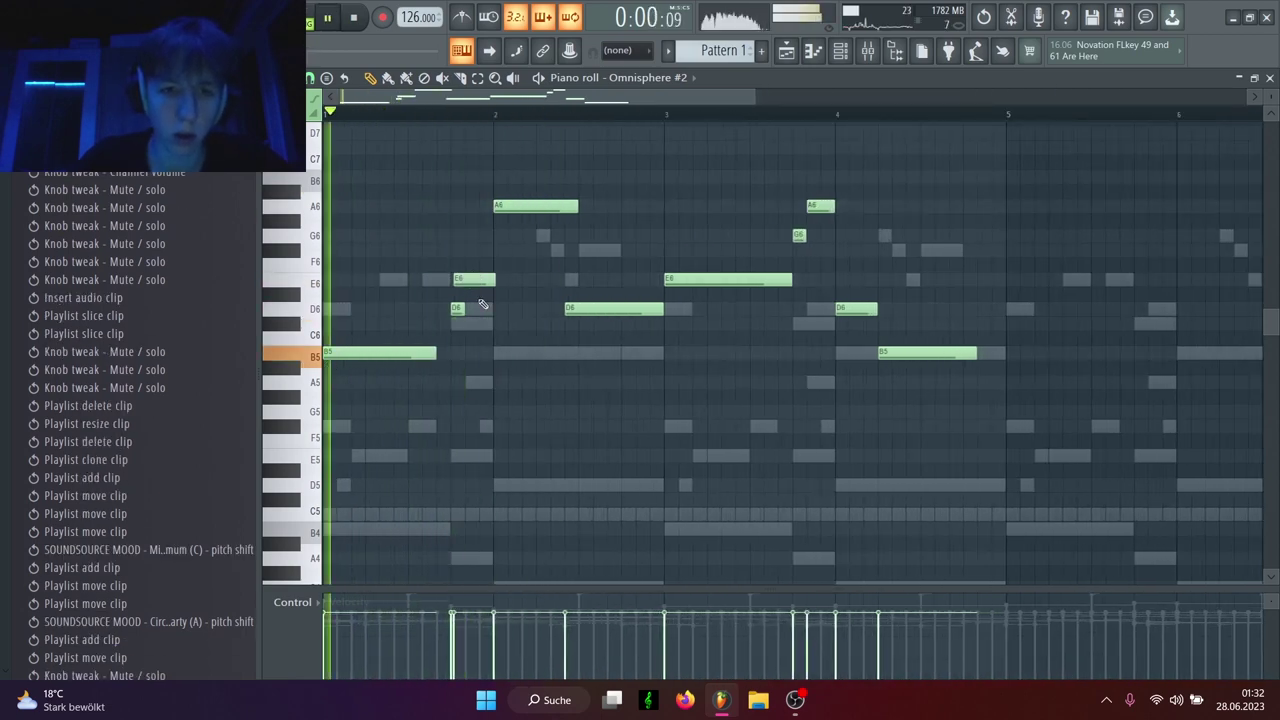
pyautogui.moveTo(511, 207); pyautogui.dragTo(511, 240)
pyautogui.press('space')
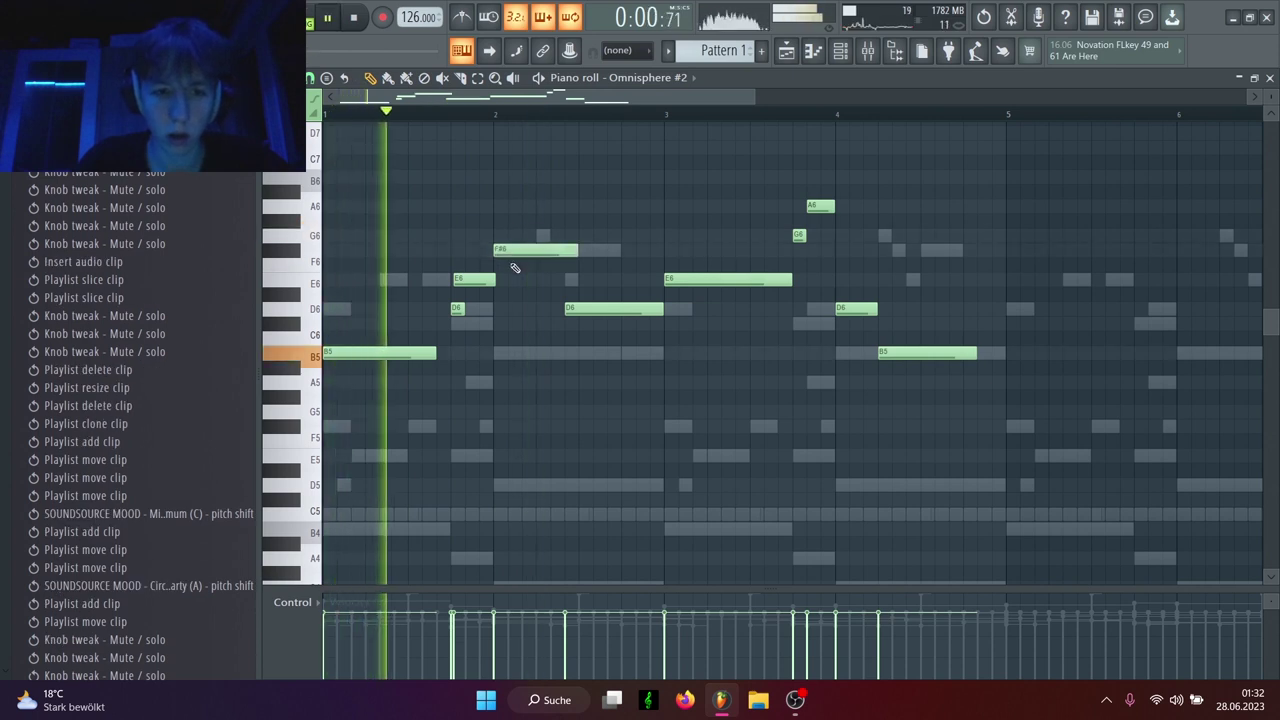
pyautogui.scroll(-2, 515, 268)
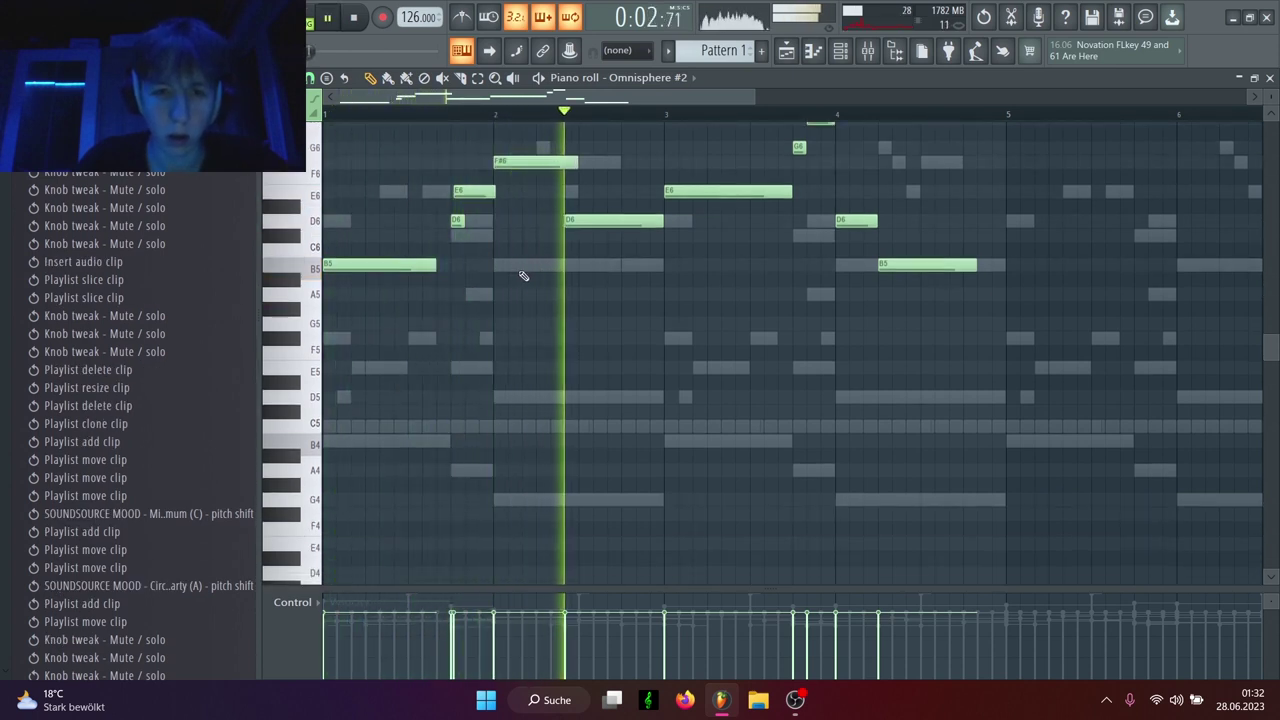
pyautogui.click(571, 220)
pyautogui.press('space')
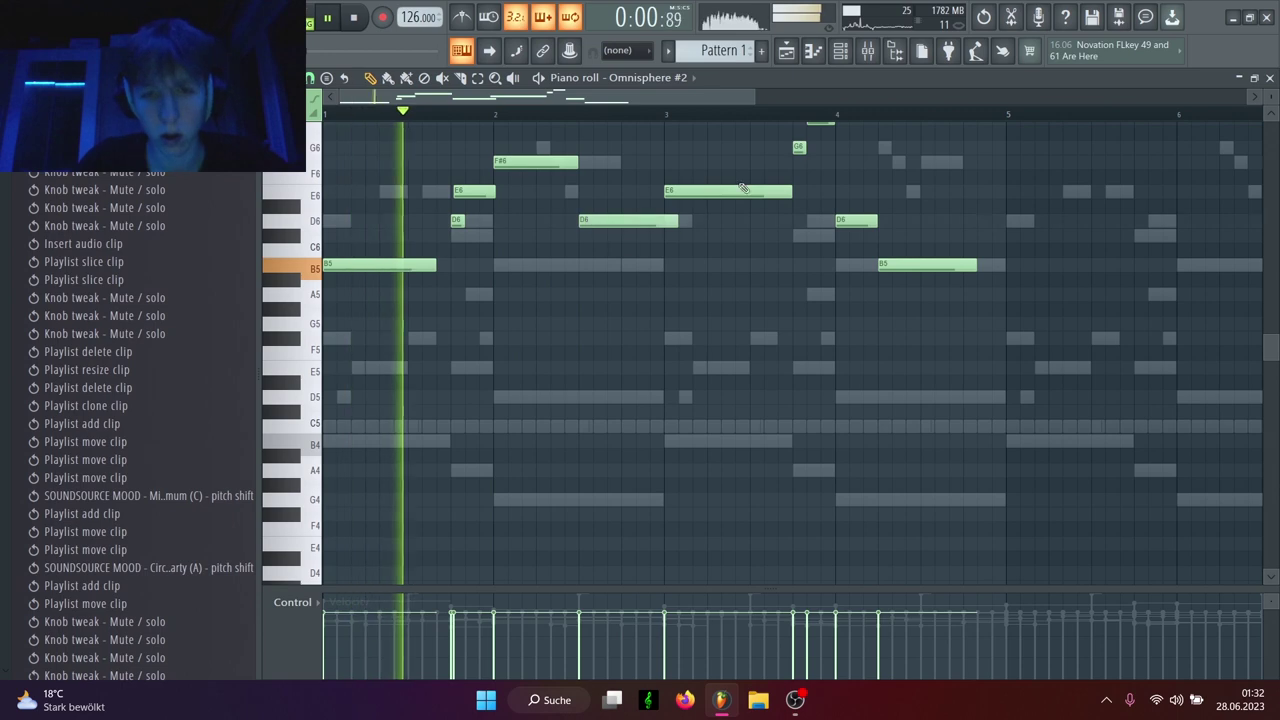
# Step: Show the browser's full folder list and reopen the Omnisphere #2 piano roll from the channel rack
pyautogui.press('F6')
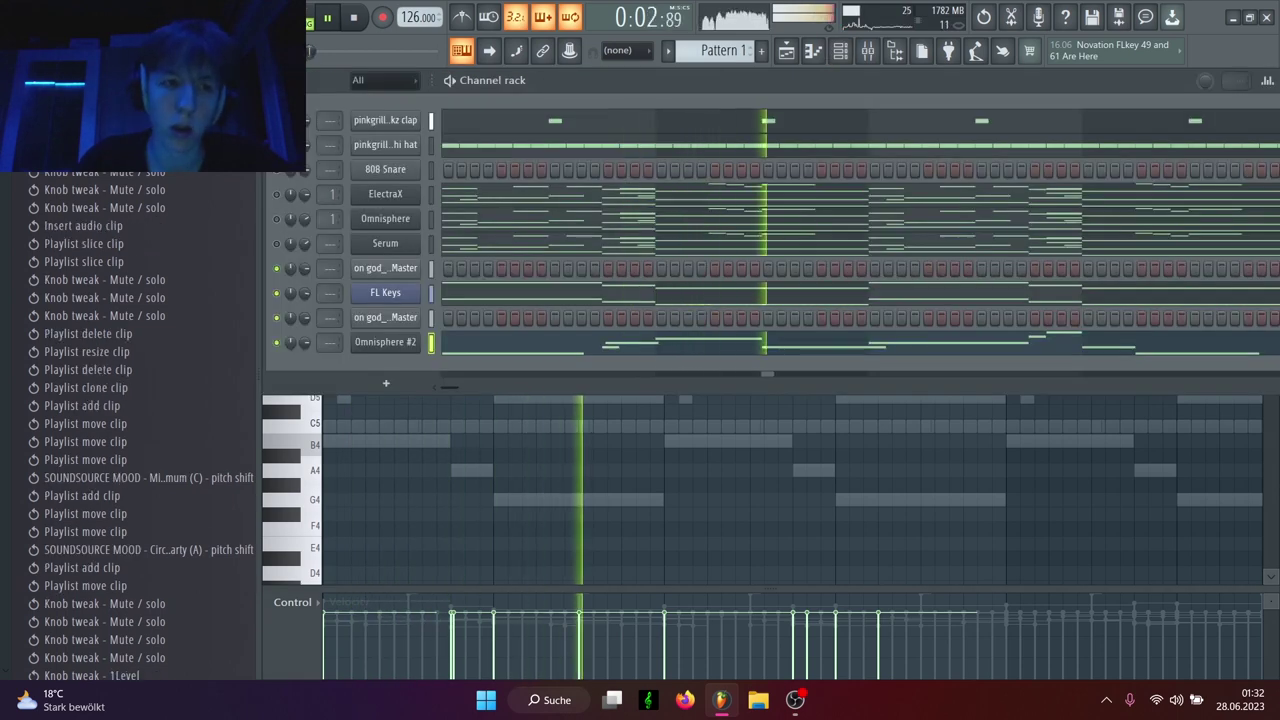
pyautogui.hotkey('alt', 'F8')
pyautogui.click(725, 354)
pyautogui.click(725, 354)
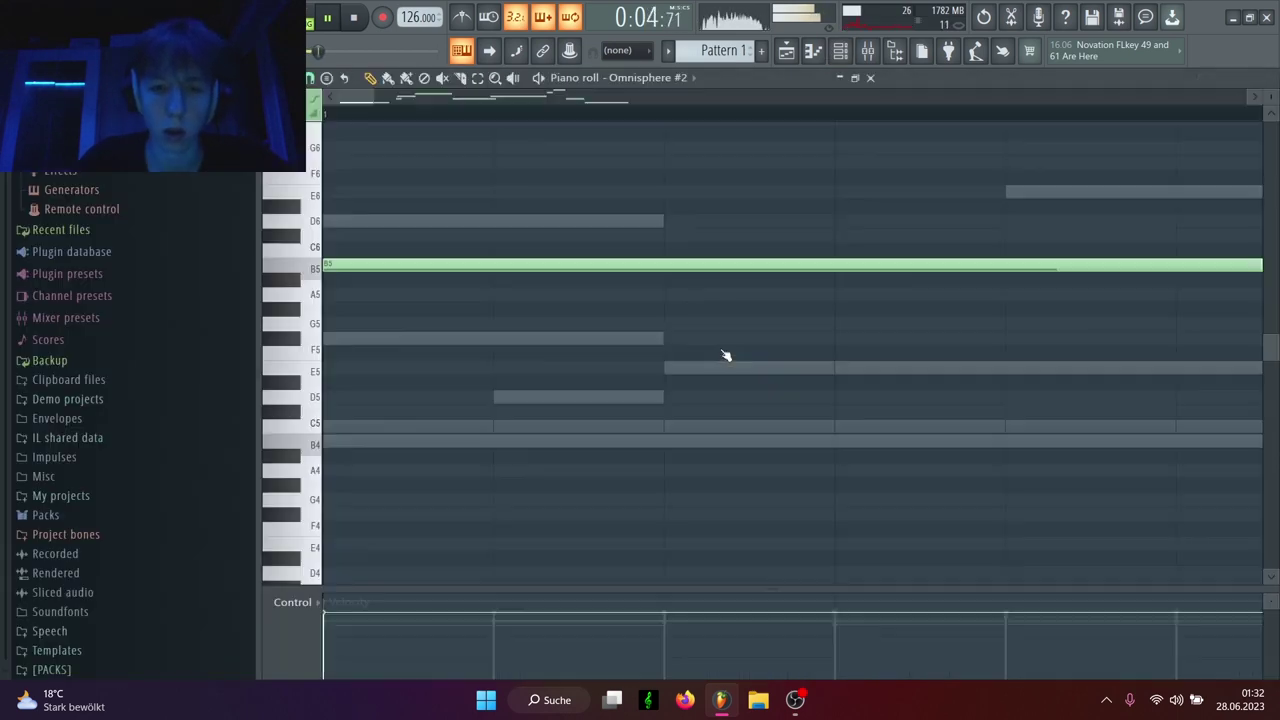
pyautogui.scroll(3, 936, 382)
pyautogui.press('space')
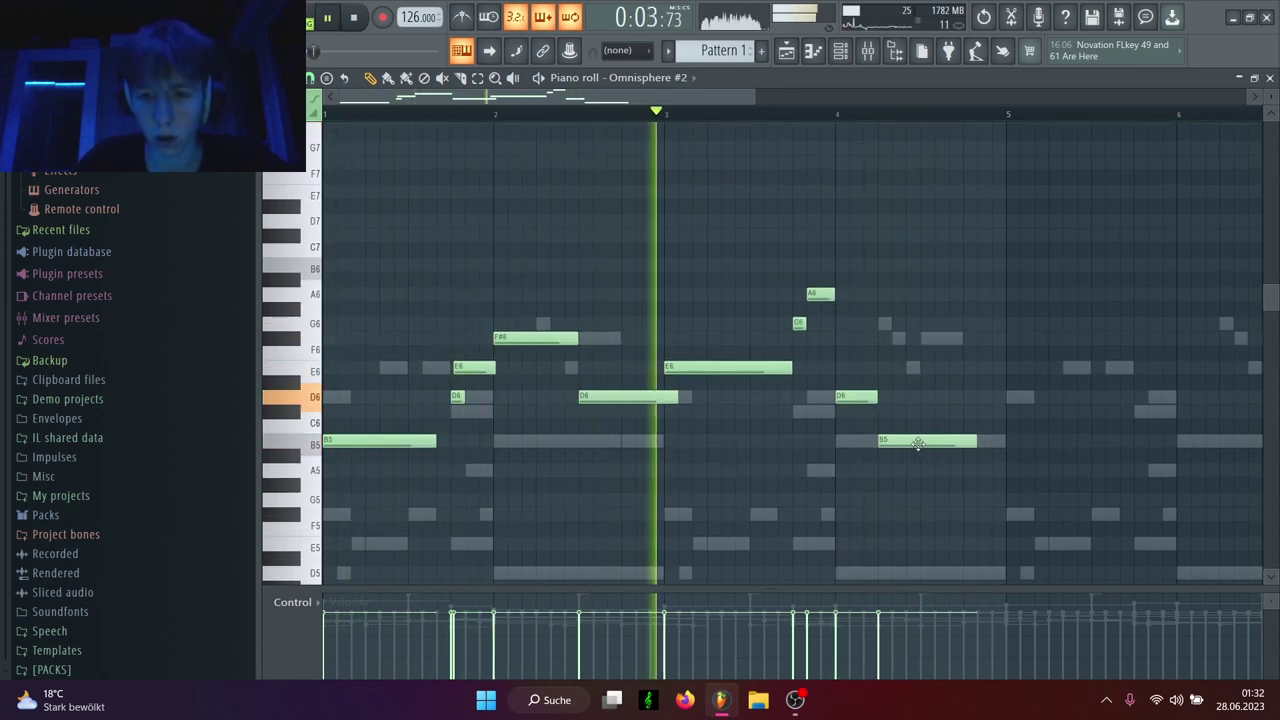
# Step: Rework the lead notes in bar 4 into a single half-bar D6 note starting on the bar line
pyautogui.moveTo(920, 442); pyautogui.dragTo(957, 394)
pyautogui.moveTo(877, 396); pyautogui.dragTo(854, 371)
pyautogui.press('space')
pyautogui.rightClick(964, 400)
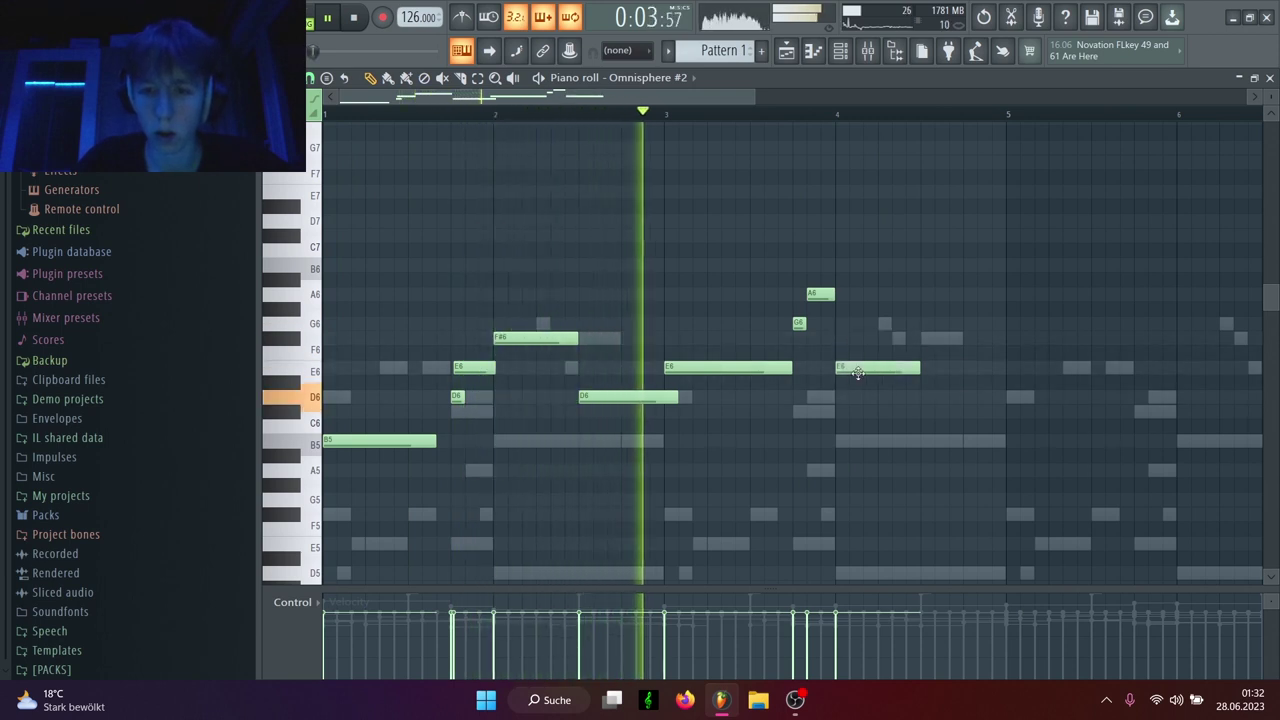
pyautogui.click(926, 398)
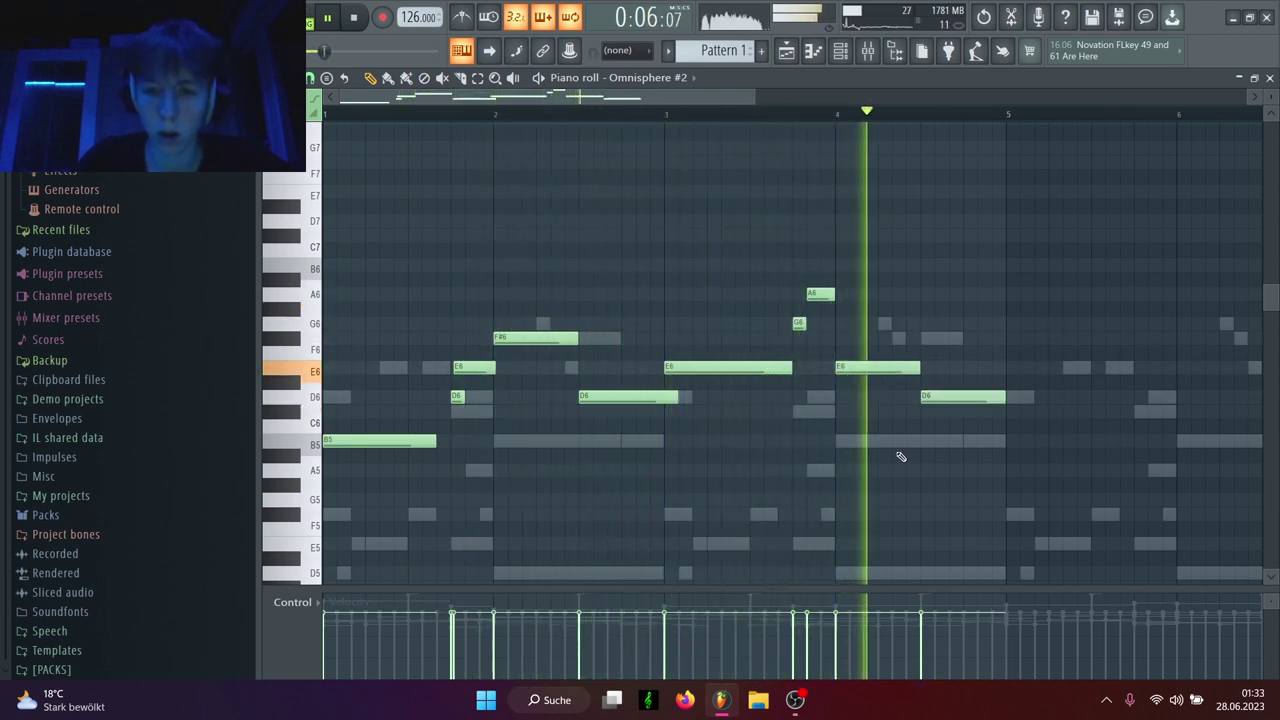
pyautogui.moveTo(871, 367); pyautogui.dragTo(874, 398)
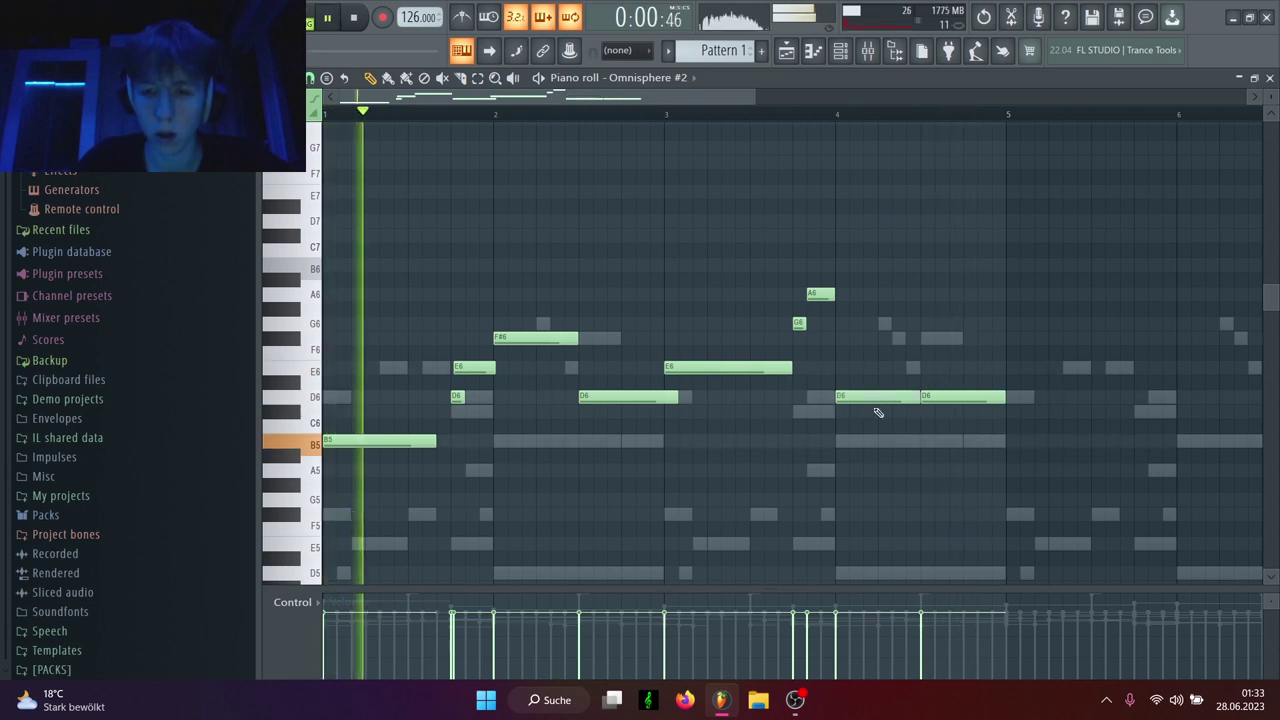
pyautogui.rightClick(946, 400)
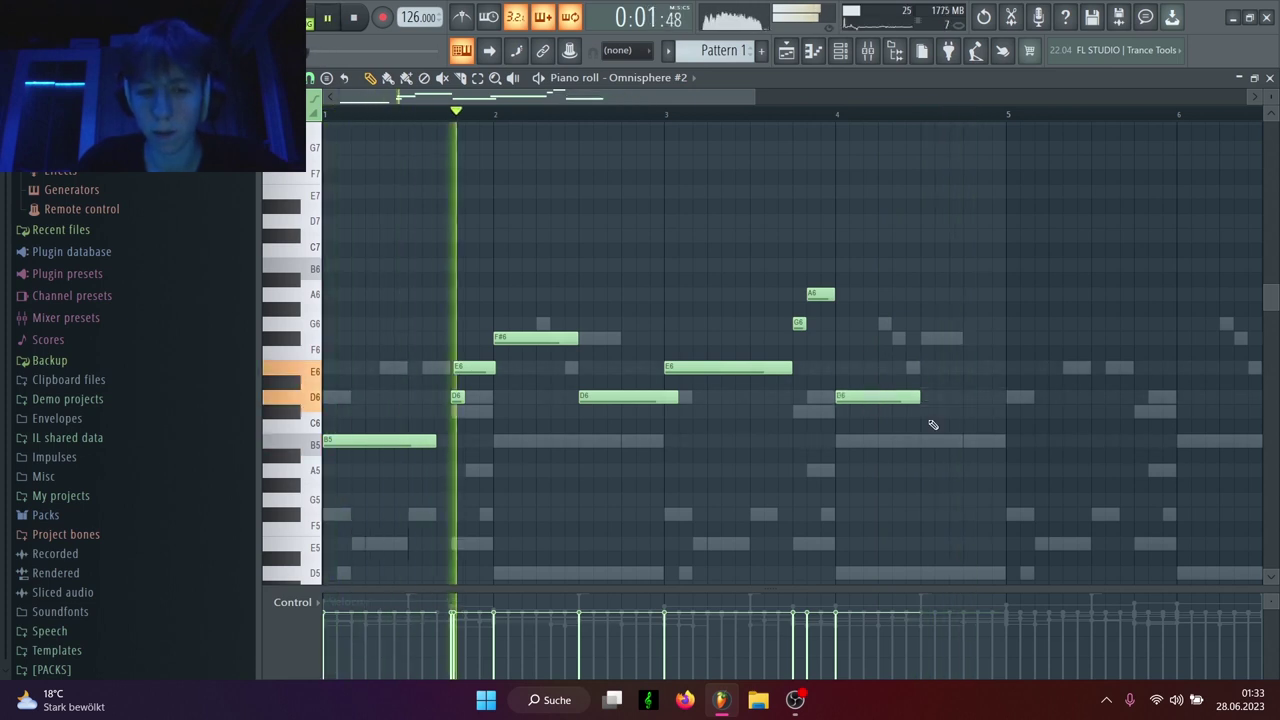
# Step: Try a C#6 note starting just before bar 4
pyautogui.click(831, 410)
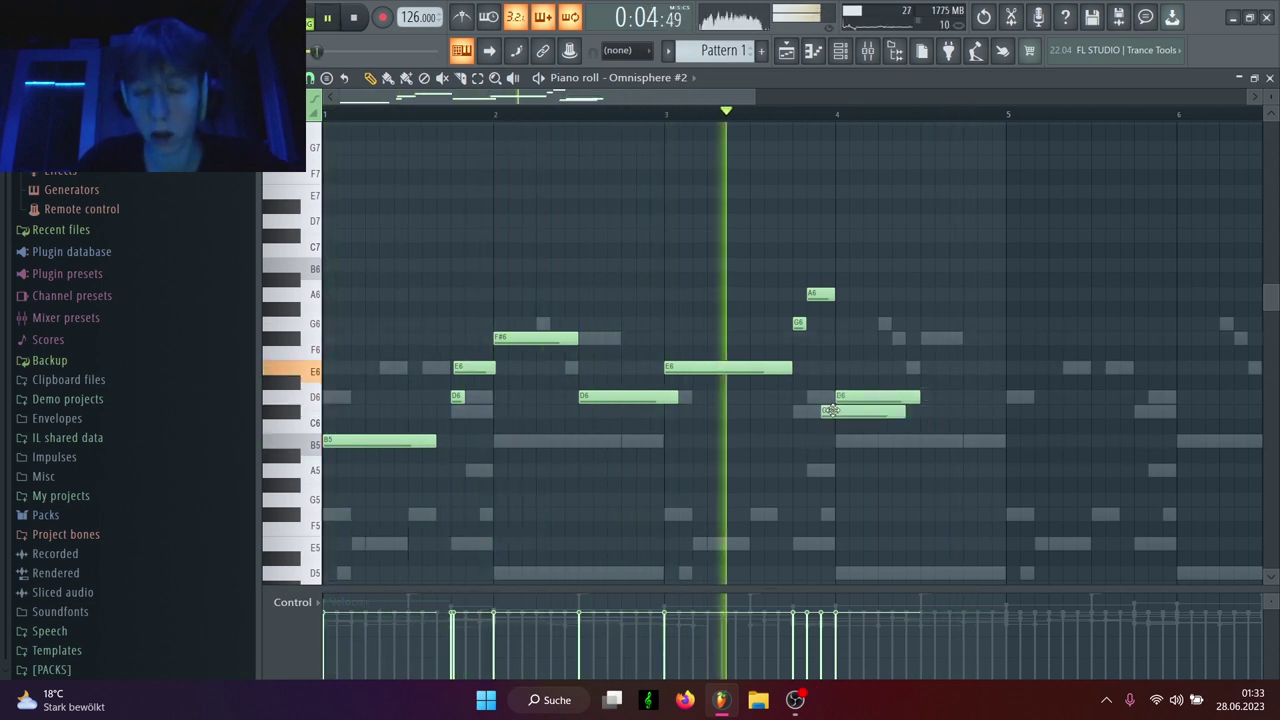
pyautogui.rightClick(831, 410)
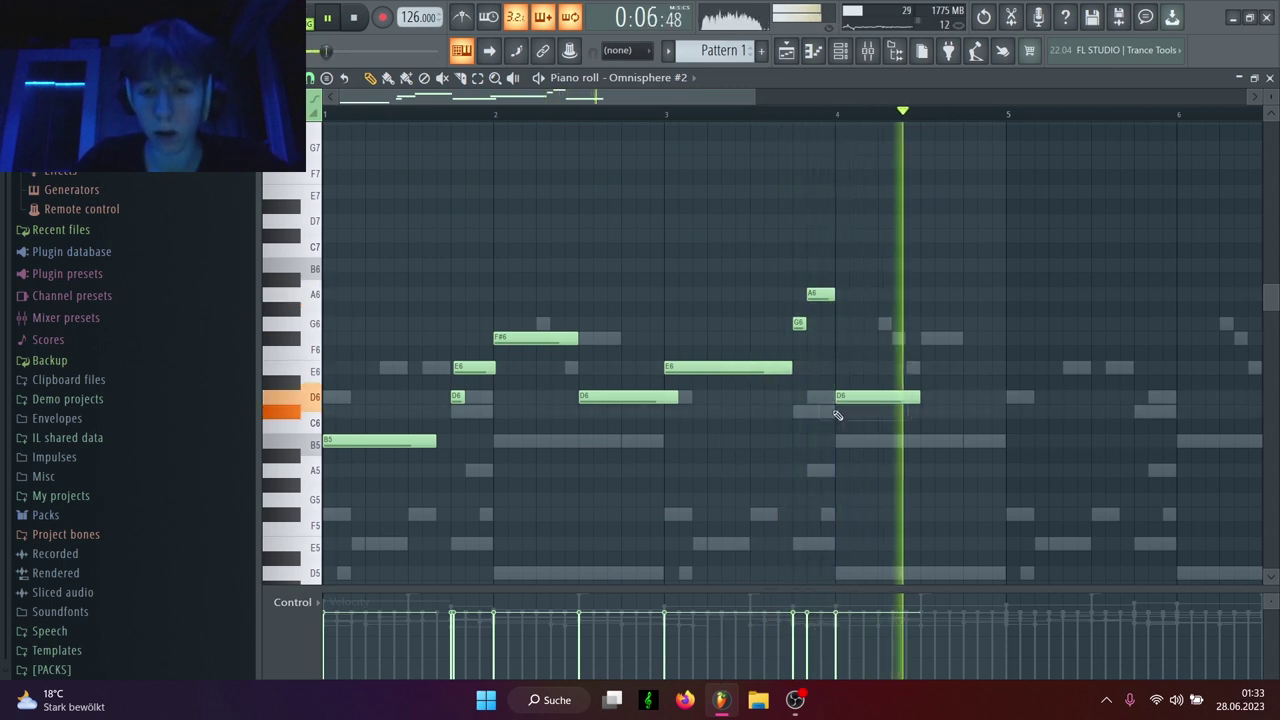
pyautogui.press('space')
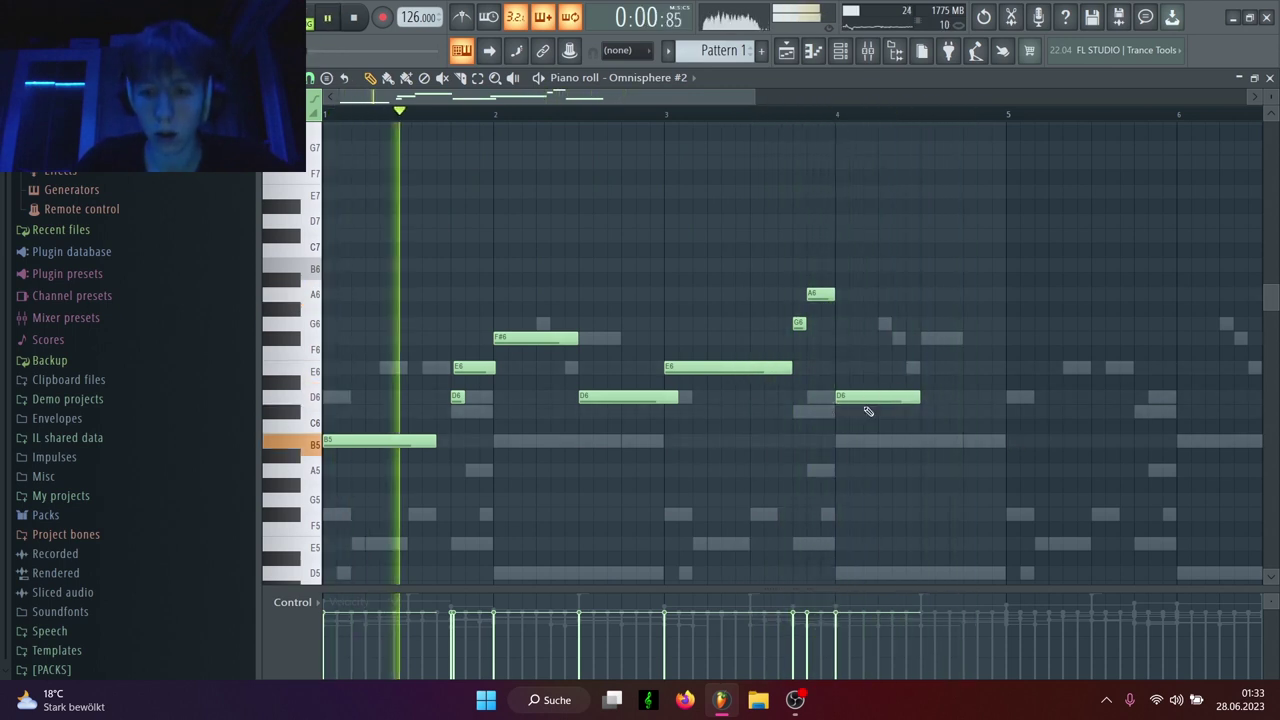
# Step: Trim the long D6 in bar 2 to end at bar 3 and duplicate the four-bar lead phrase into bars 5 to 8
pyautogui.moveTo(677, 397); pyautogui.dragTo(662, 399)
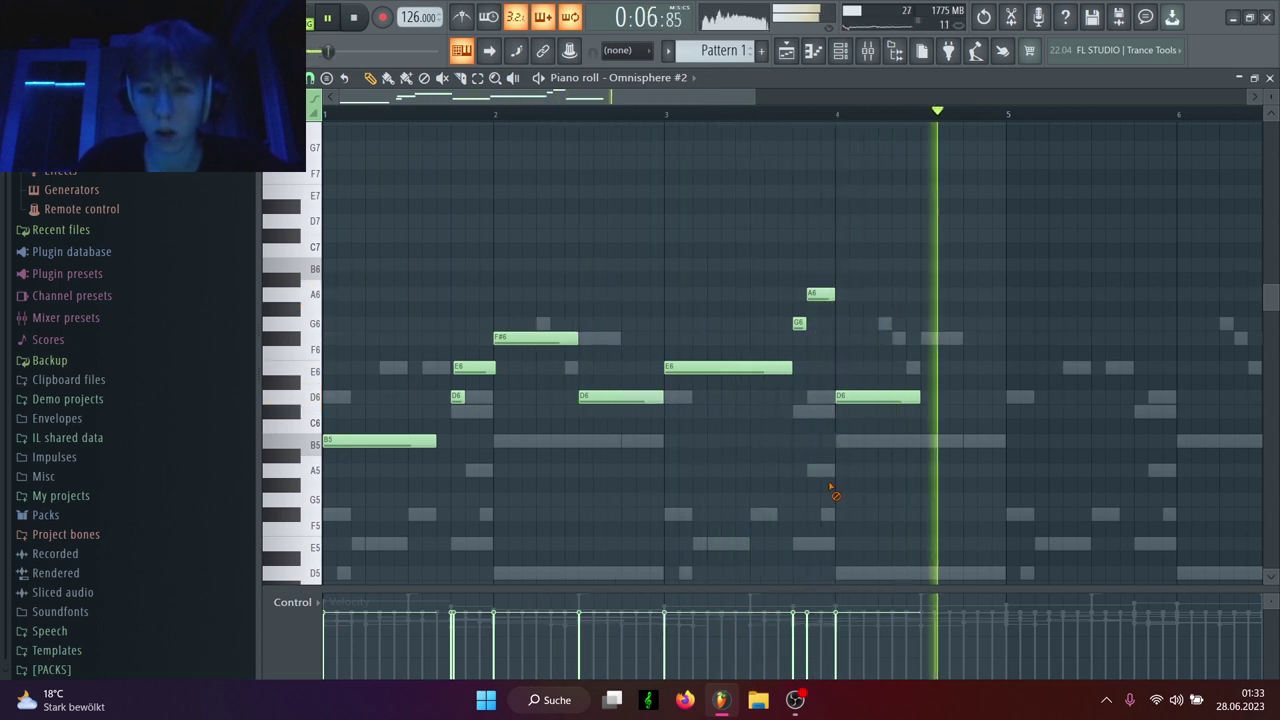
pyautogui.scroll(-3, 835, 485)
pyautogui.moveTo(752, 116); pyautogui.dragTo(323, 116)
pyautogui.hotkey('ctrl', 'b')
pyautogui.hotkey('ctrl', 'd')
# Step: Open the Omnisphere #2 plugin and try the Lead - Dash and Lead - Kosmic patches against the beat
pyautogui.click(812, 52)
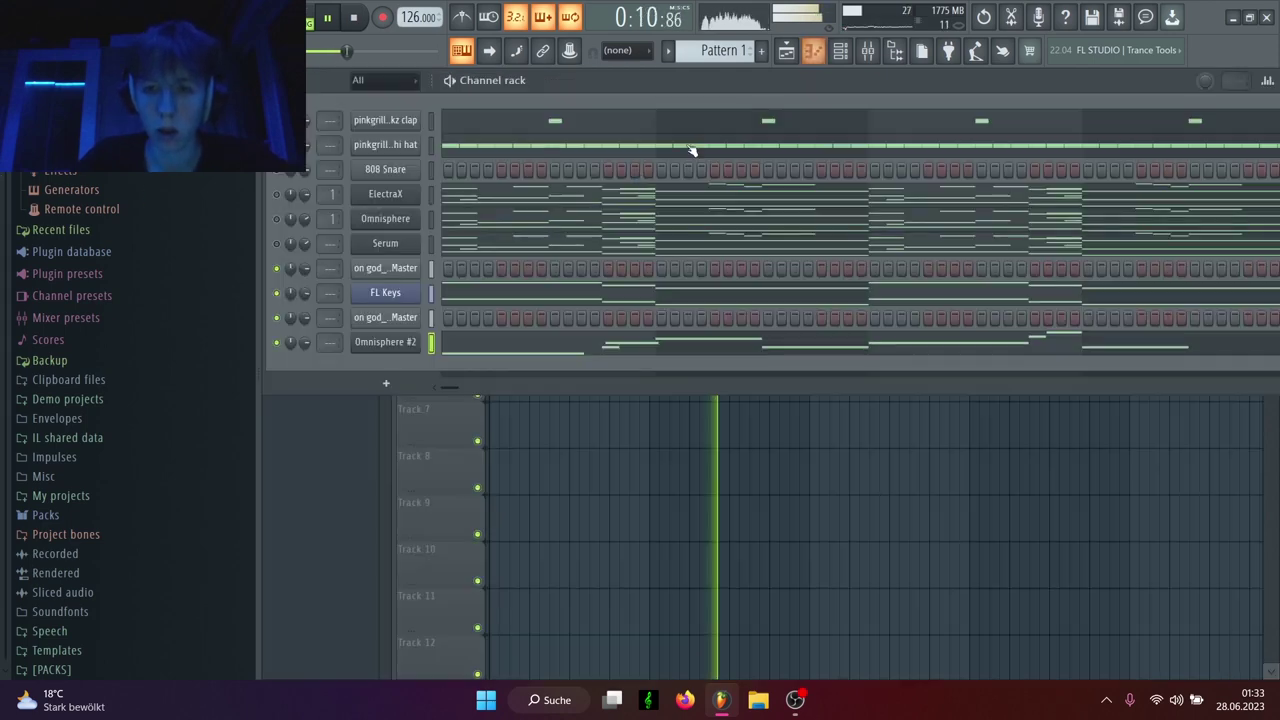
pyautogui.click(357, 344)
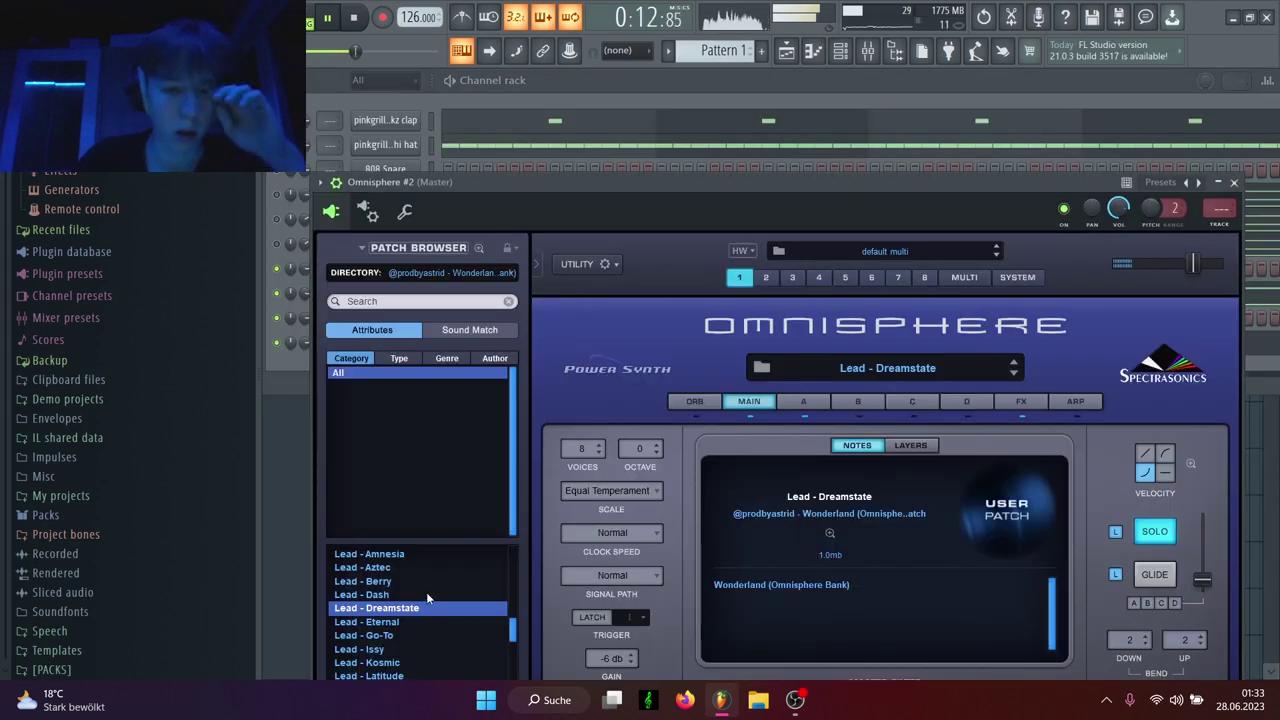
pyautogui.click(286, 356)
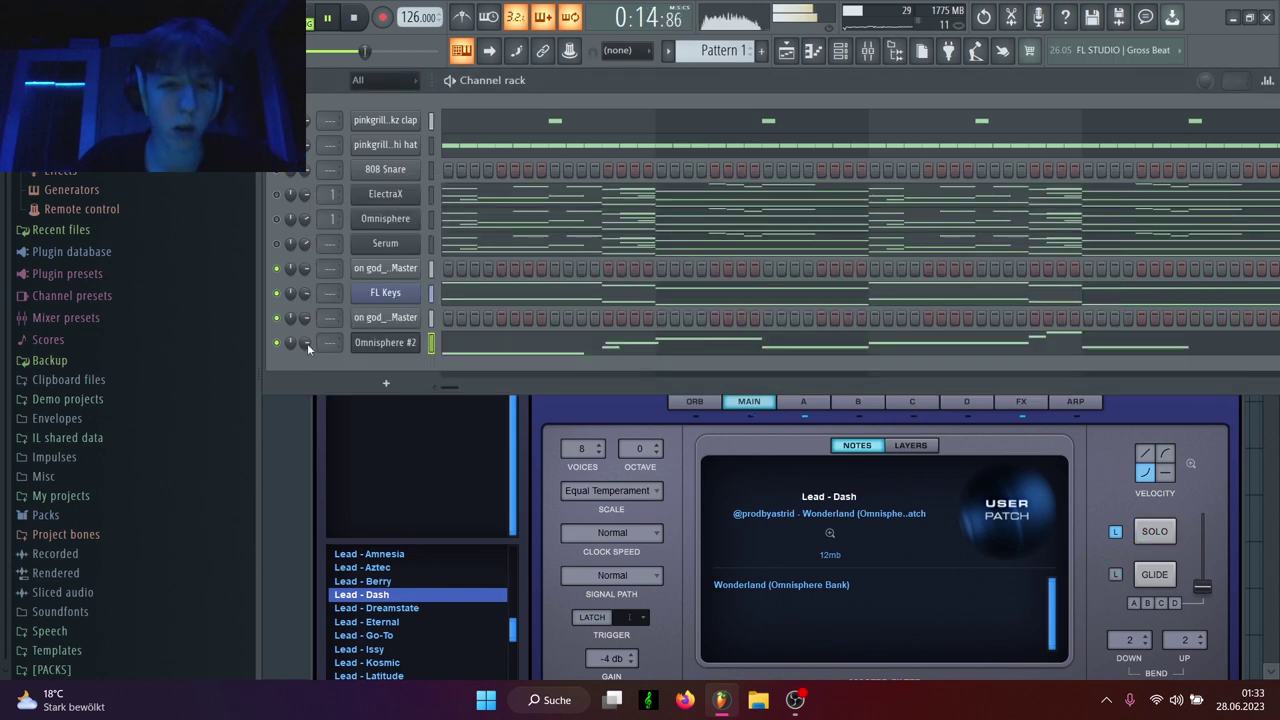
pyautogui.scroll(-1, 392, 584)
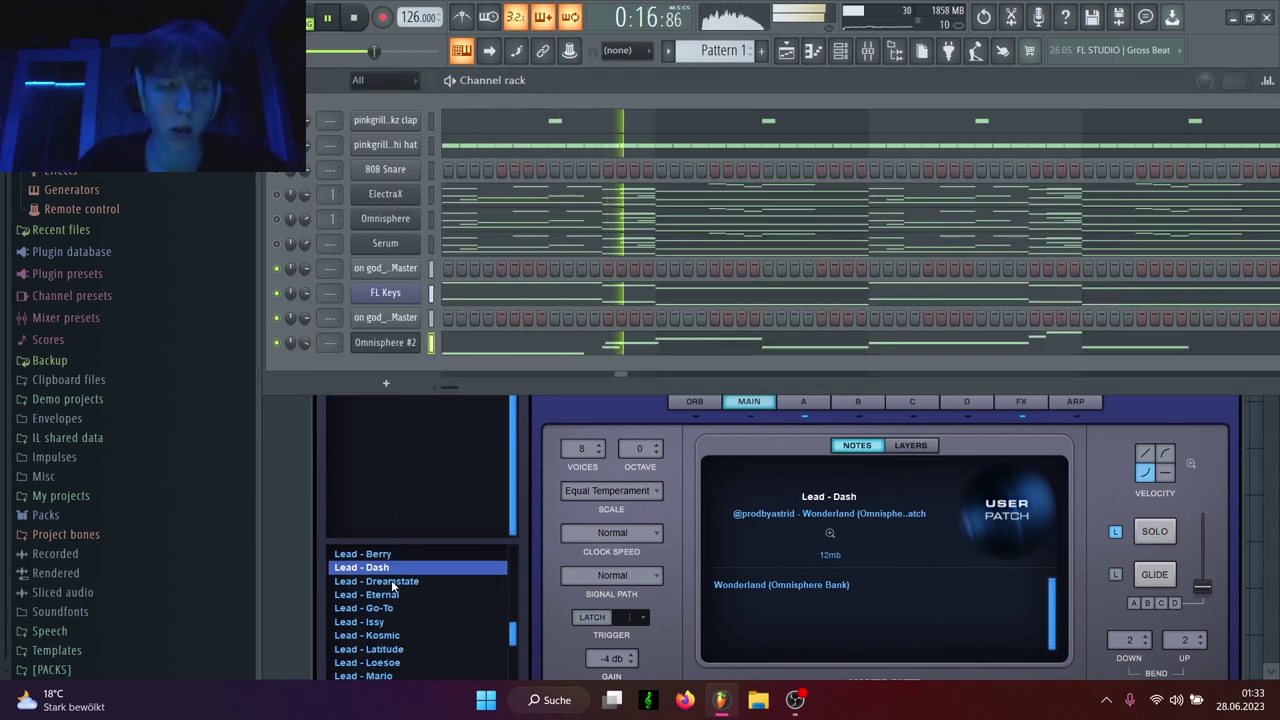
pyautogui.click(393, 585)
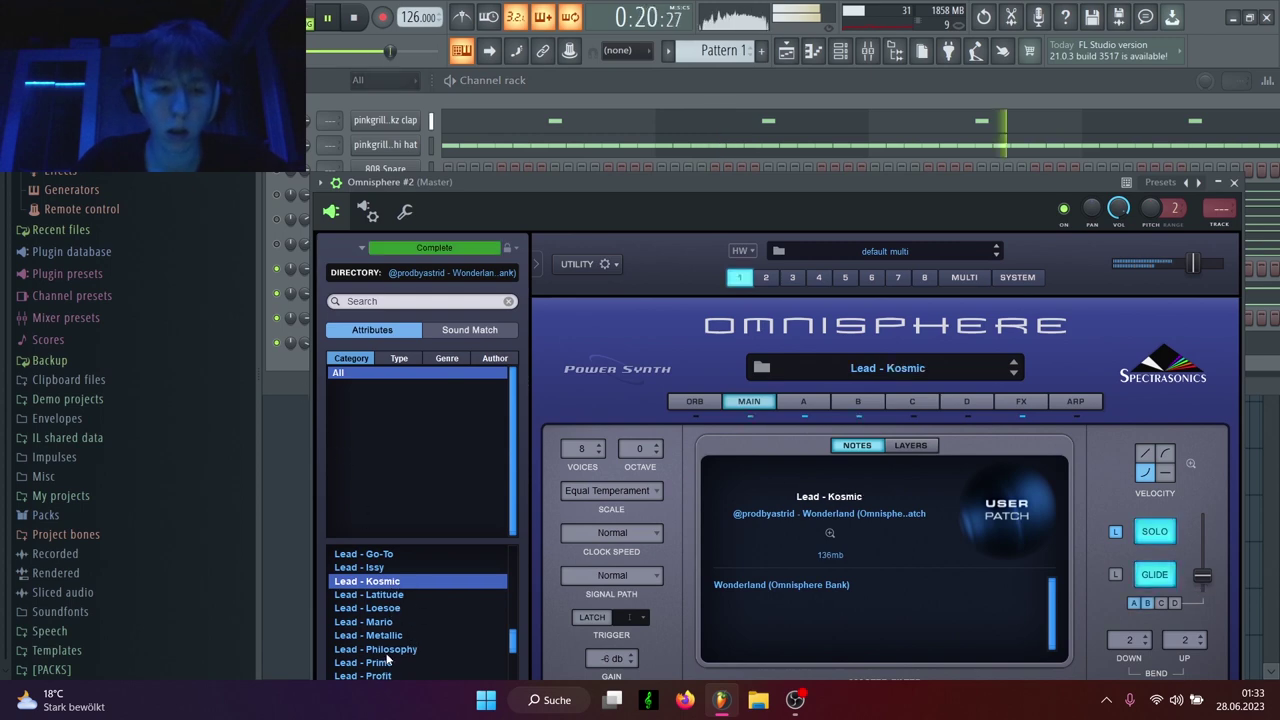
# Step: Route the Omnisphere #2 channel to mixer track 2 and load the Lead - Latitude patch
pyautogui.click(295, 366)
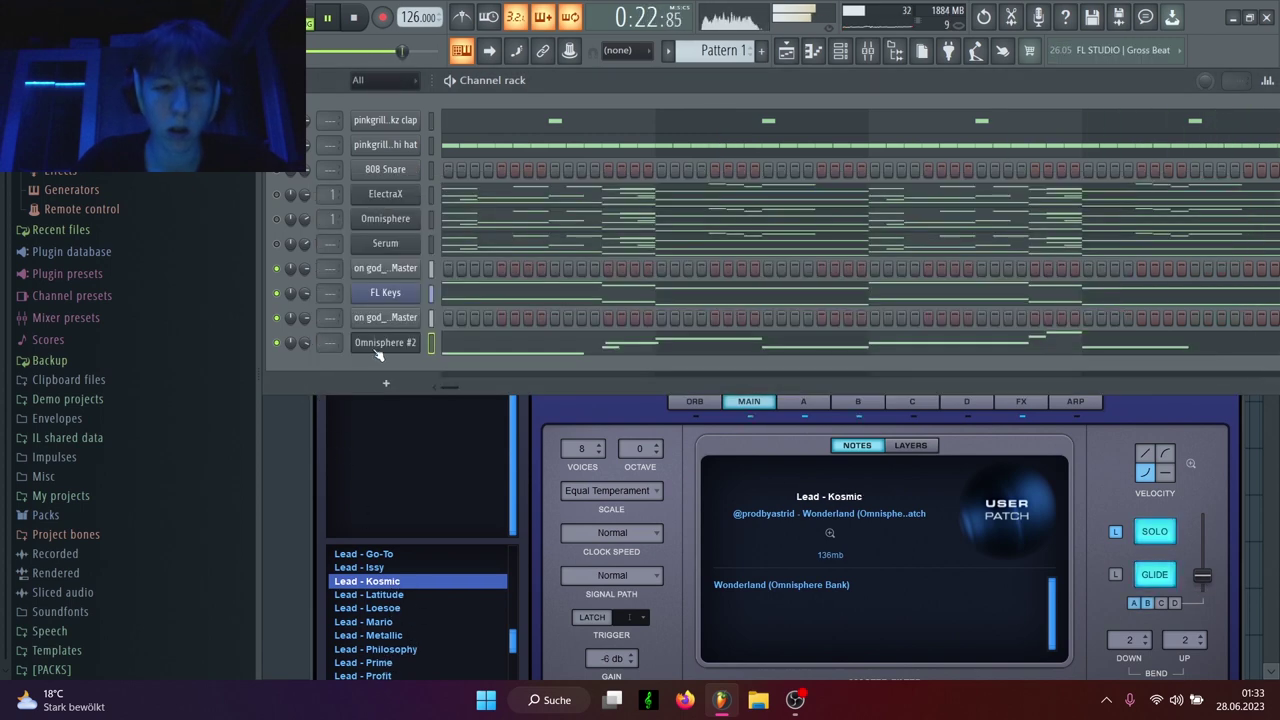
pyautogui.click(398, 595)
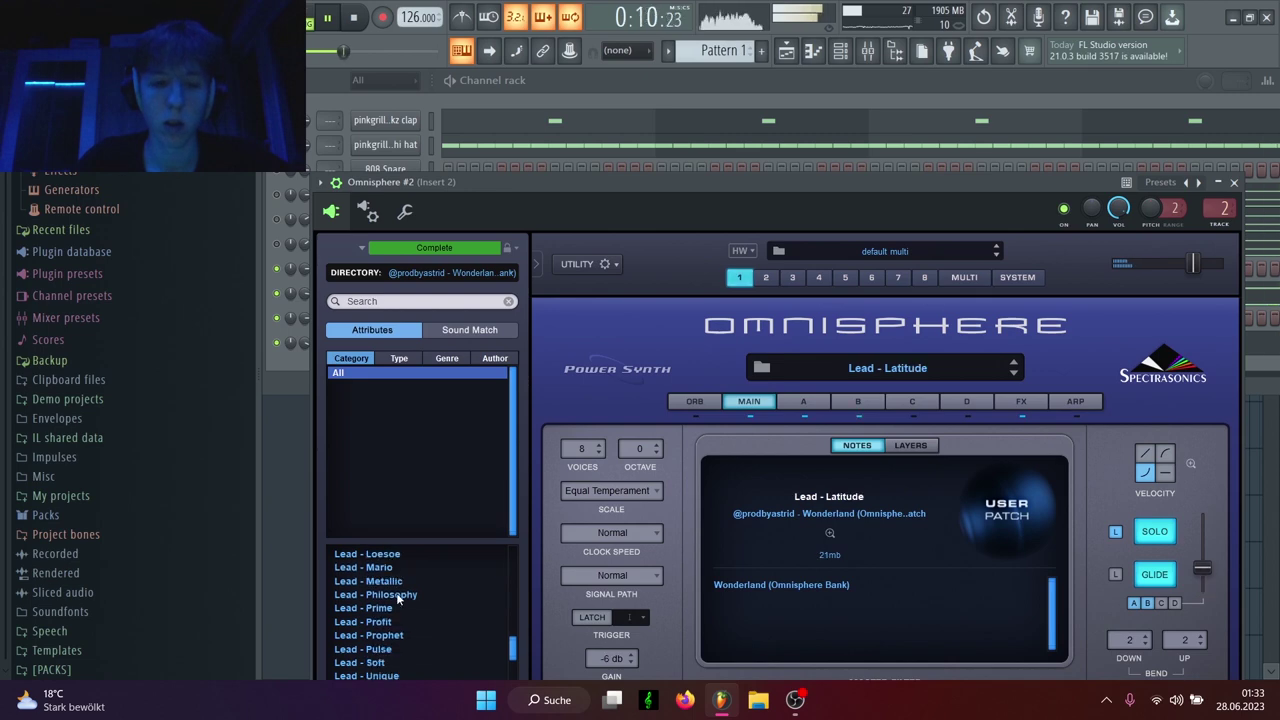
pyautogui.click(283, 370)
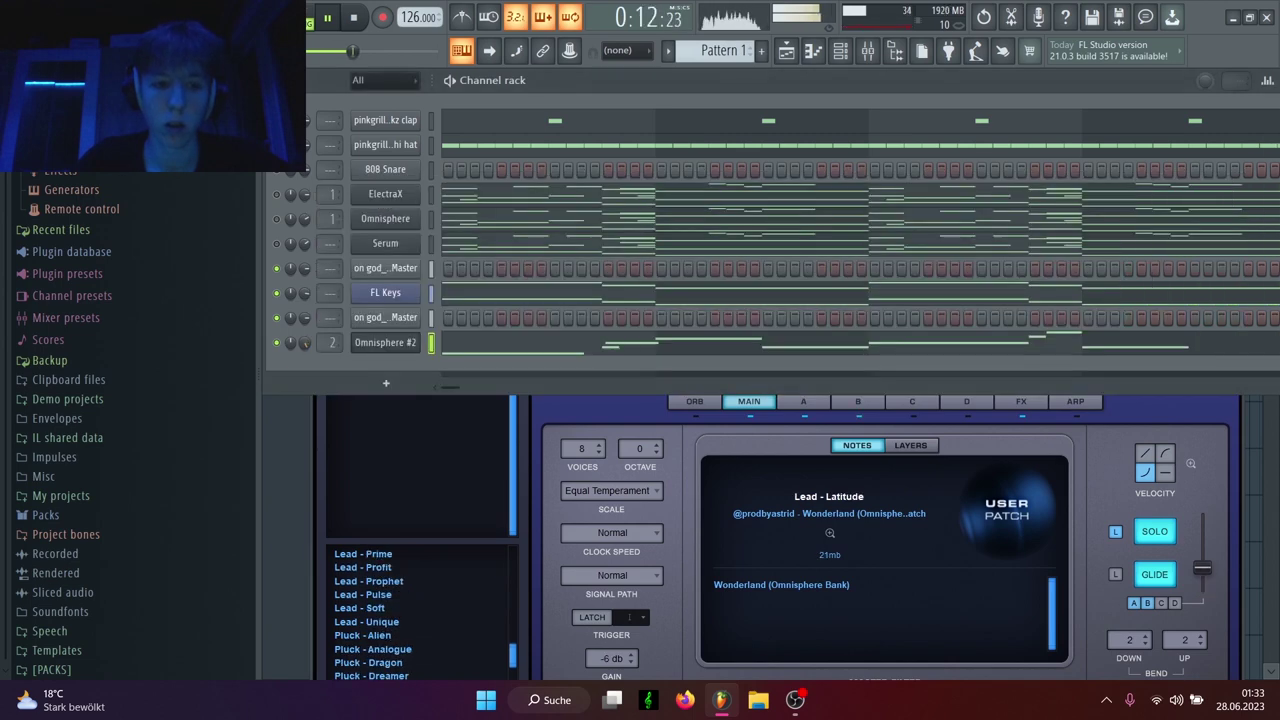
# Step: Try the Omnisphere #2 lead notes one octave higher
pyautogui.click(510, 350)
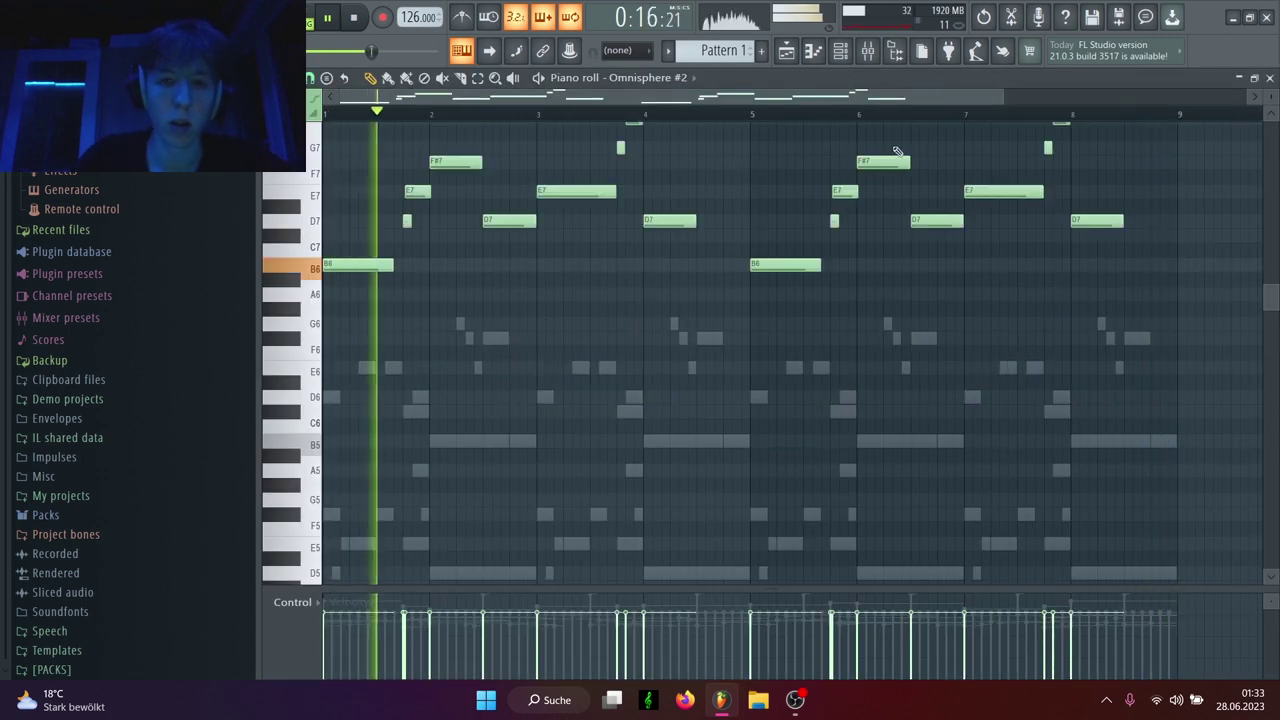
pyautogui.click(813, 51)
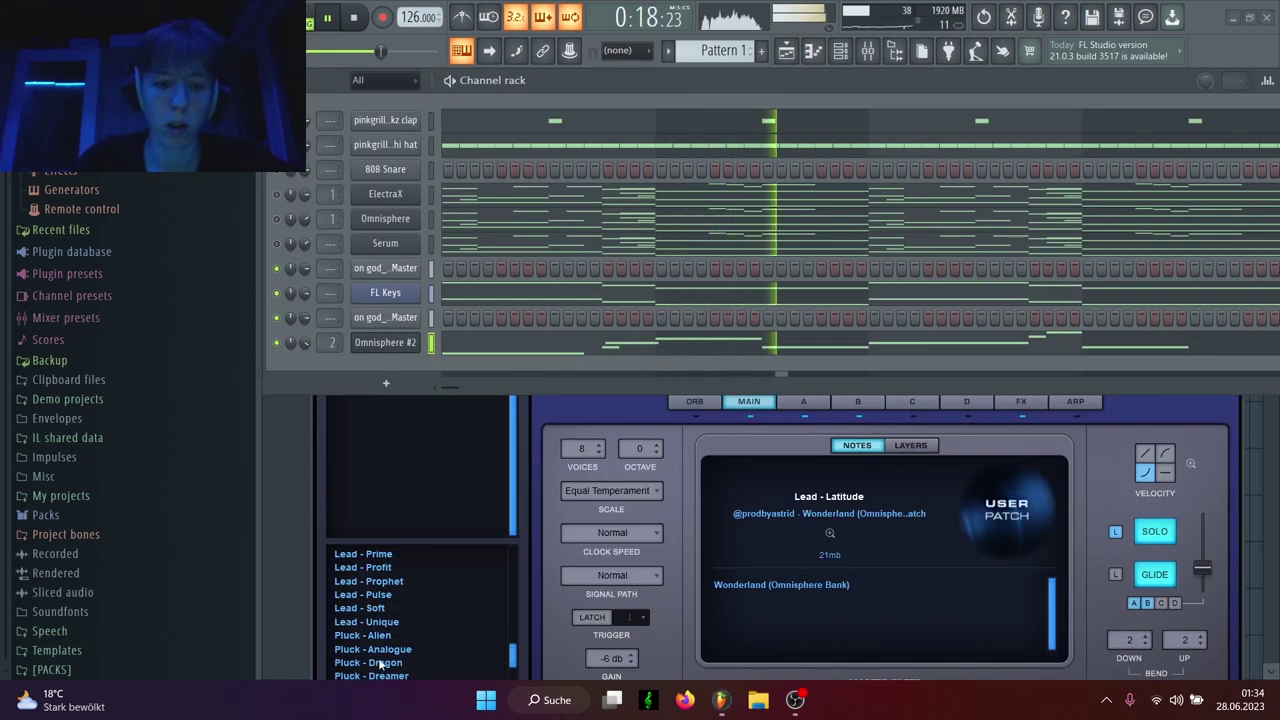
# Step: Load the Lead - Unique patch in Omnisphere #2 and transpose its lead notes down one octave
pyautogui.click(378, 608)
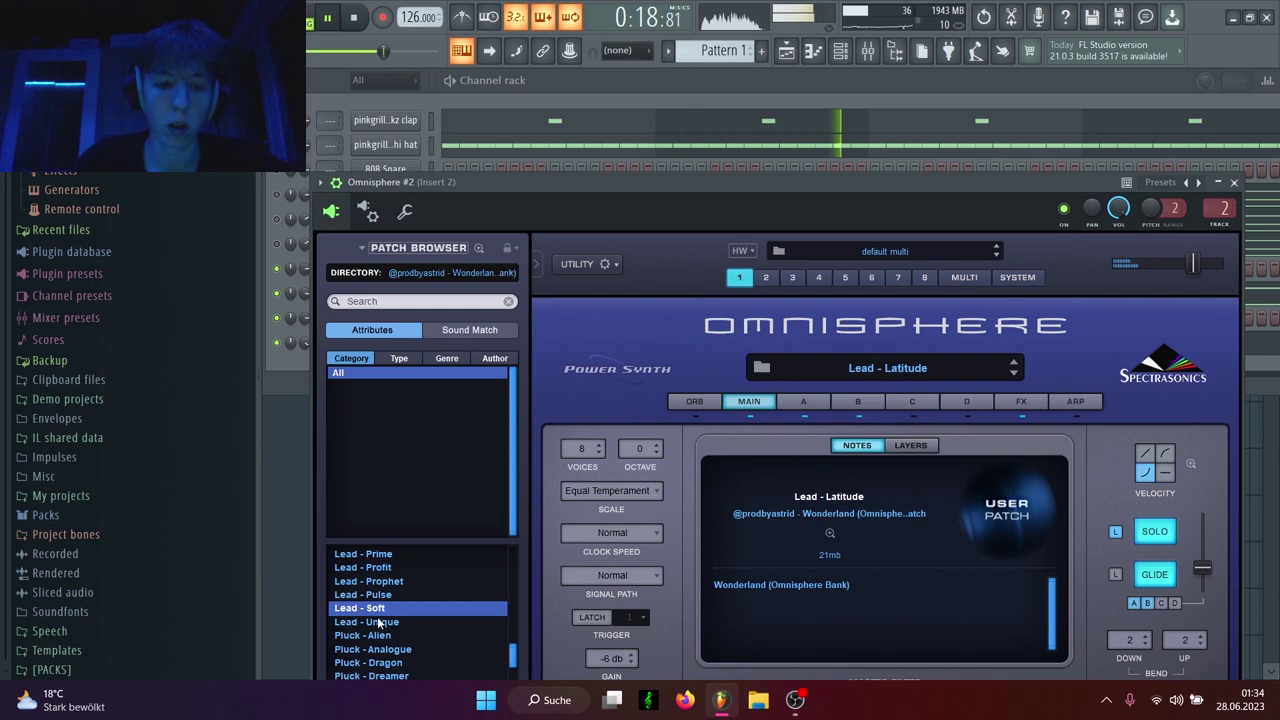
pyautogui.click(293, 371)
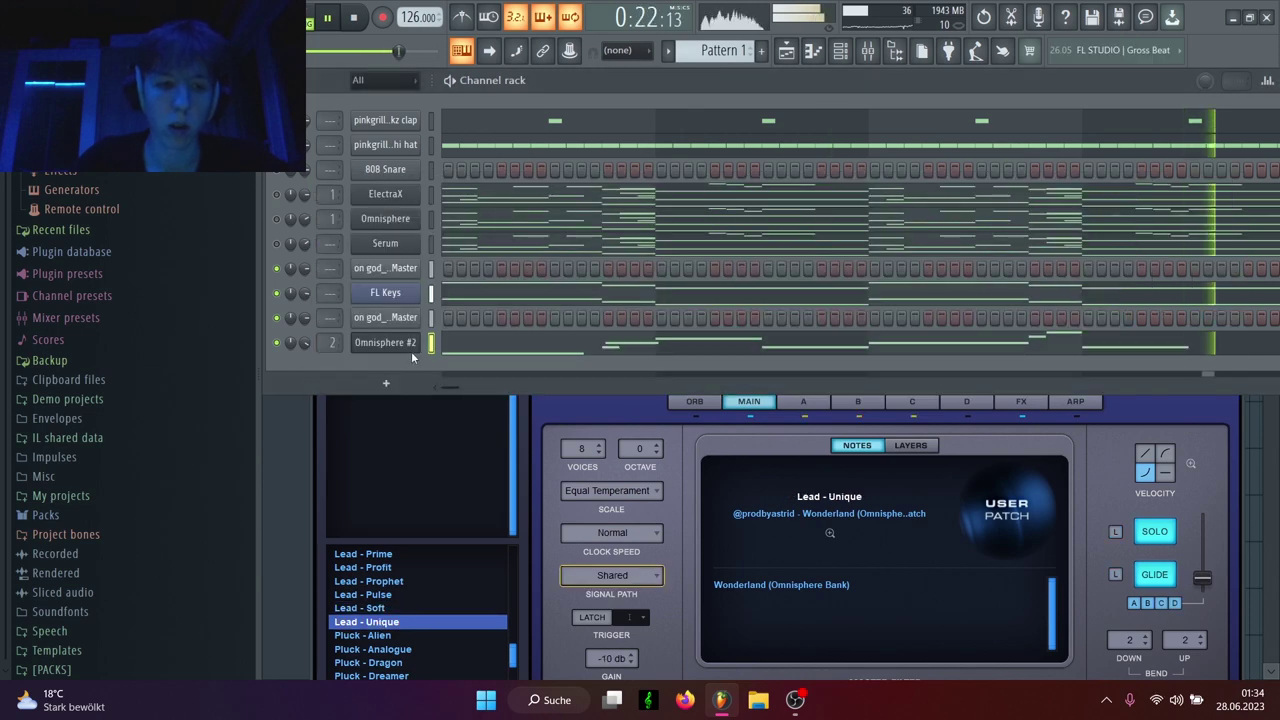
pyautogui.click(475, 347)
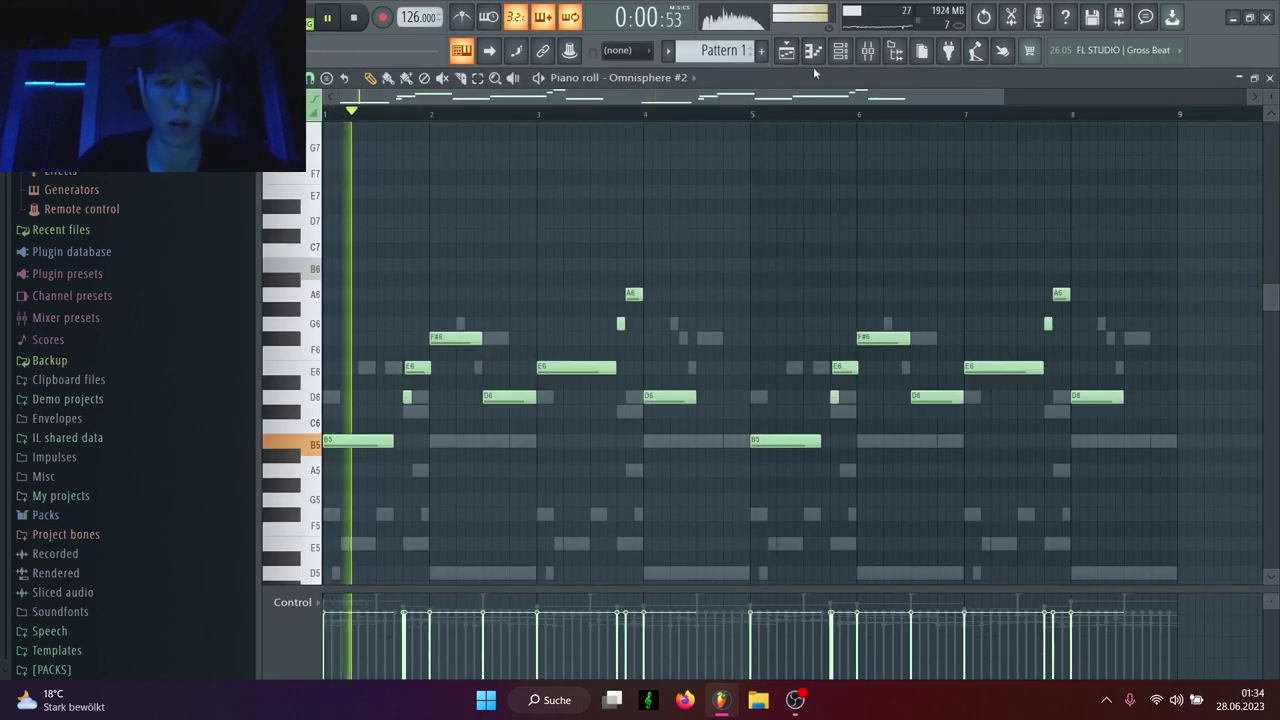
pyautogui.click(622, 177)
pyautogui.press('F7')
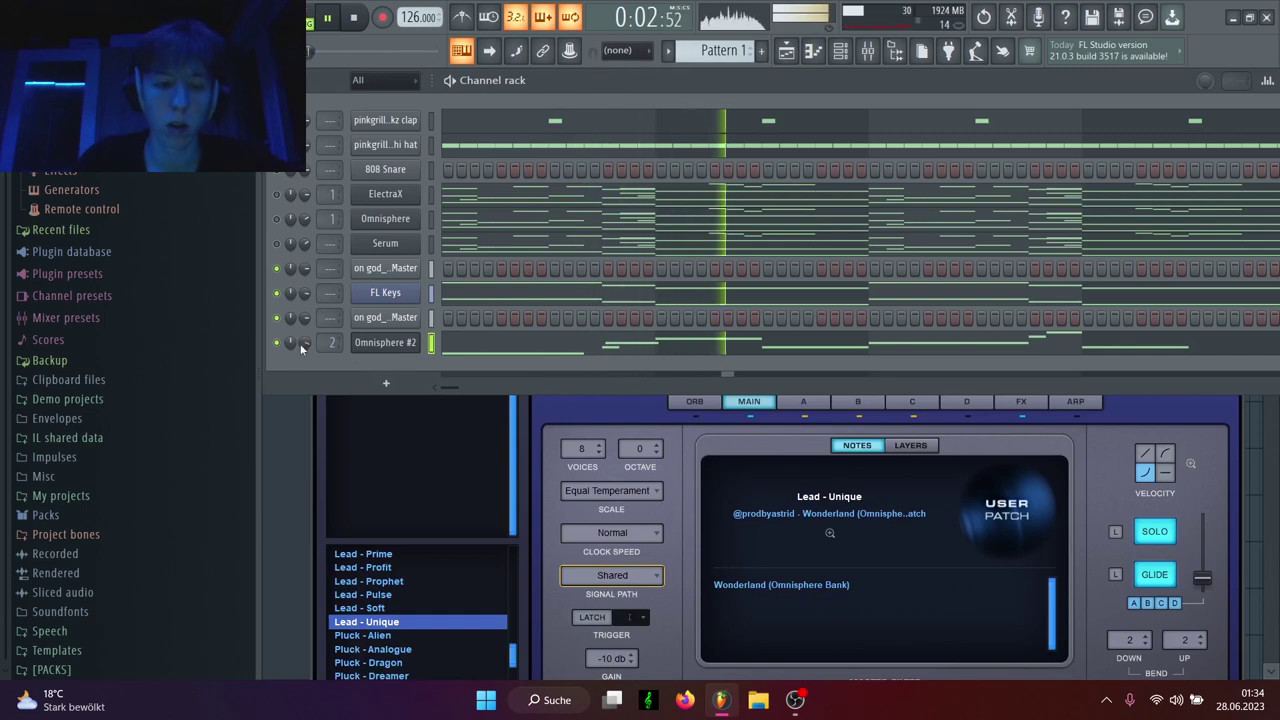
# Step: Clone the Omnisphere #2 channel and choose a patch bank from the copy's directory list
pyautogui.click(365, 345)
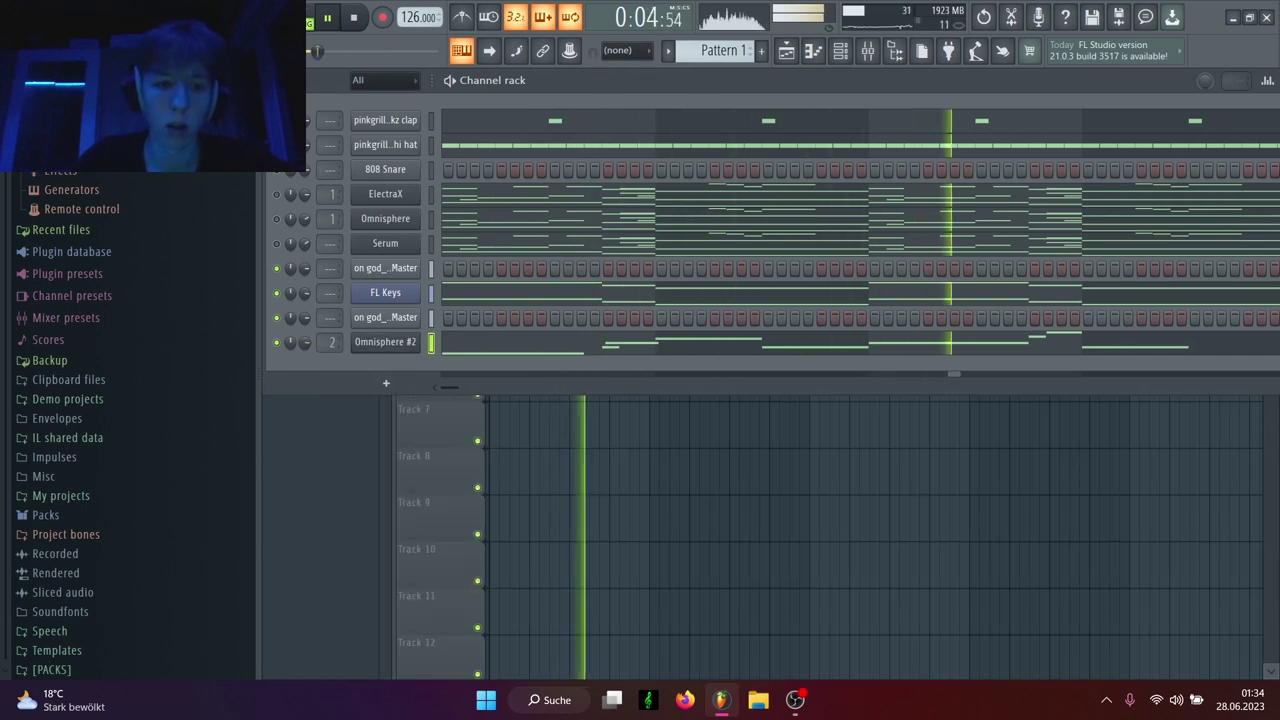
pyautogui.click(722, 350)
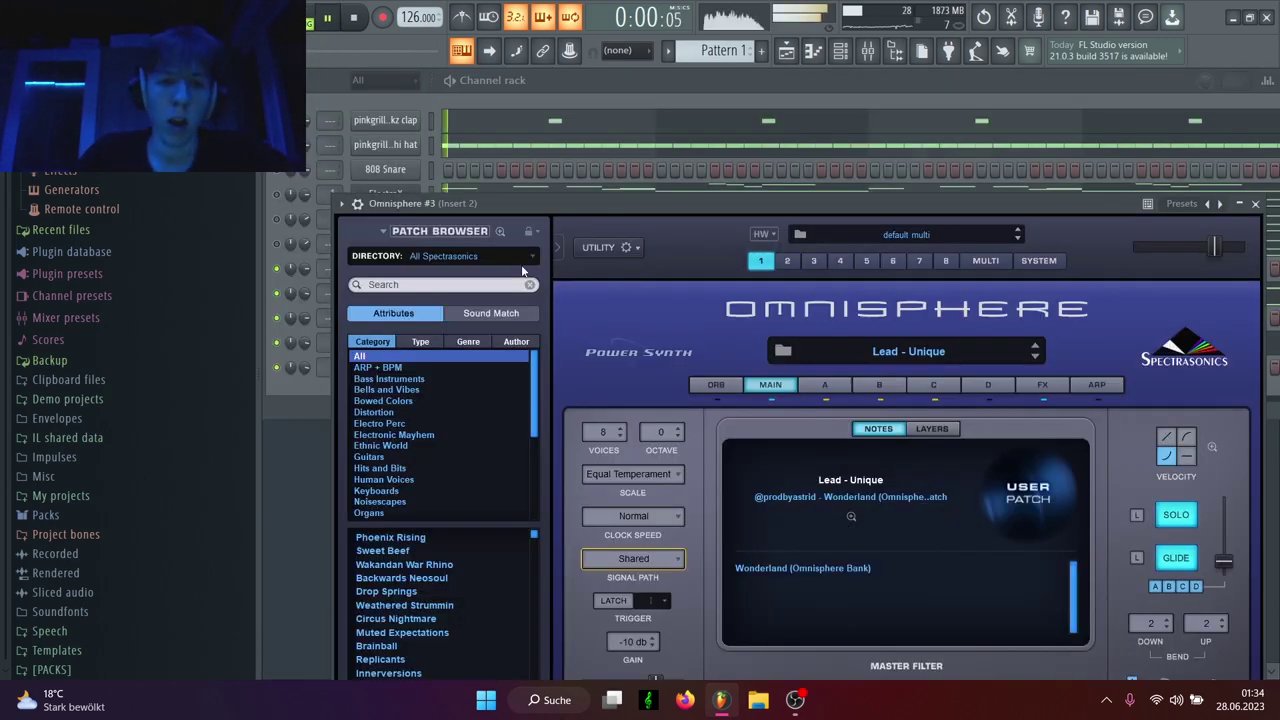
pyautogui.click(520, 257)
pyautogui.moveTo(503, 498)
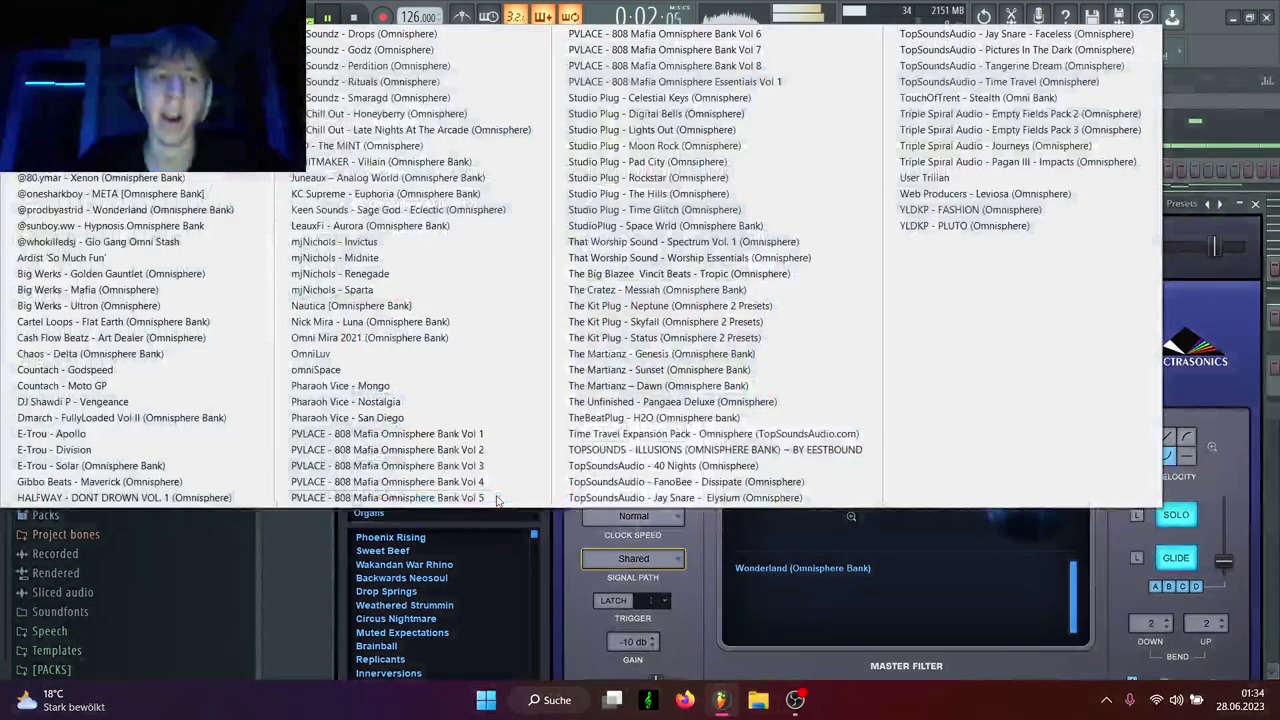
pyautogui.click(90, 34)
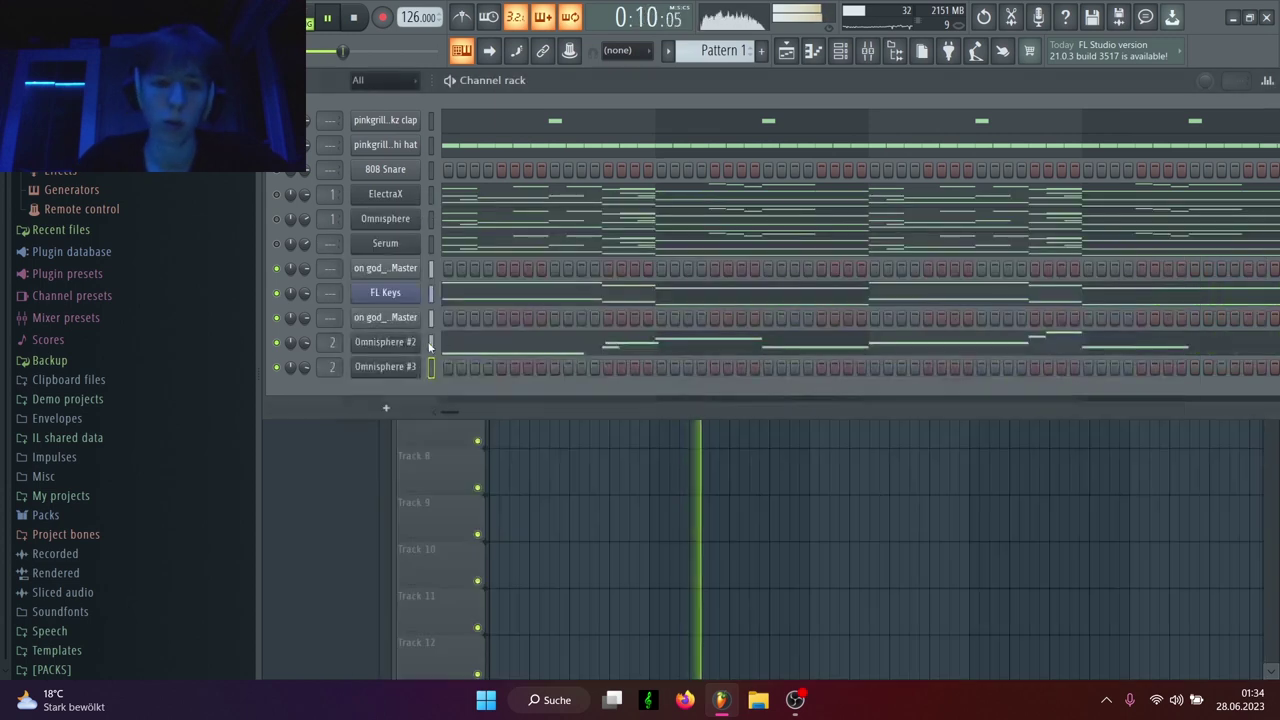
# Step: Paste the Omnisphere #2 lead notes into the Omnisphere #3 channel
pyautogui.click(432, 367)
pyautogui.hotkey('ctrl', 'v')
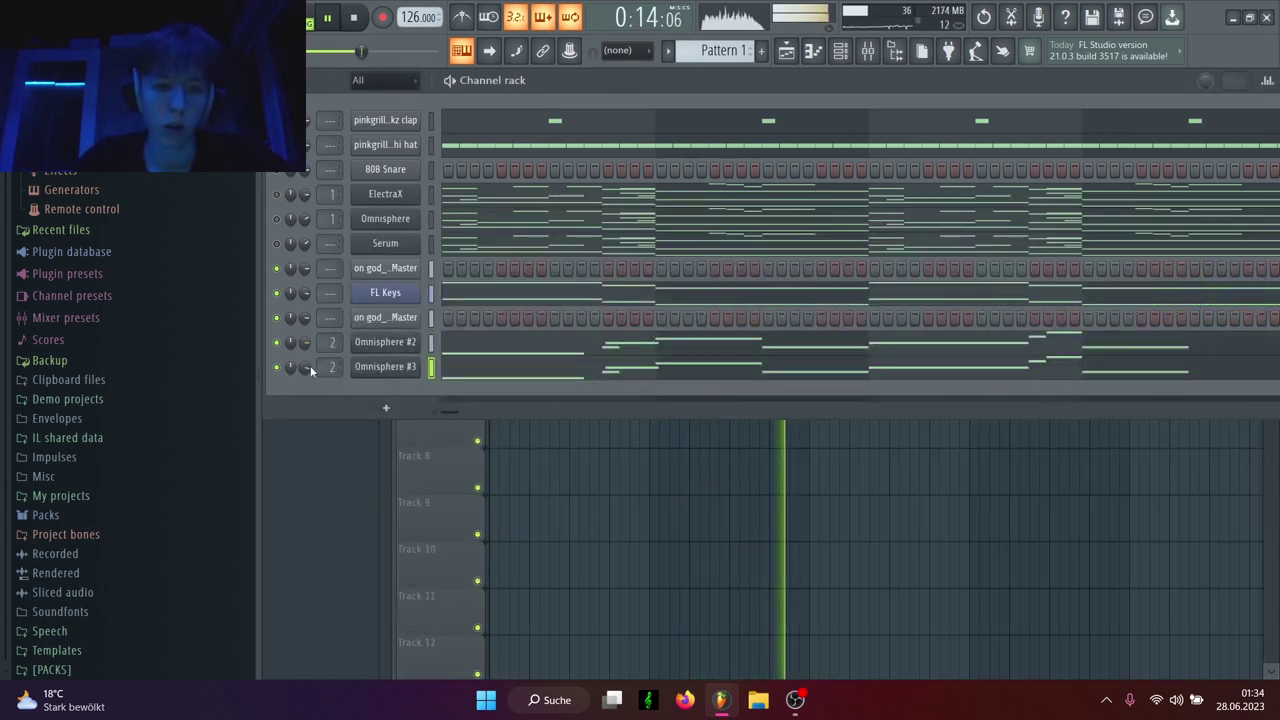
# Step: Try the Omnisphere #3 notes one octave higher
pyautogui.click(512, 382)
pyautogui.scroll(3, 512, 380)
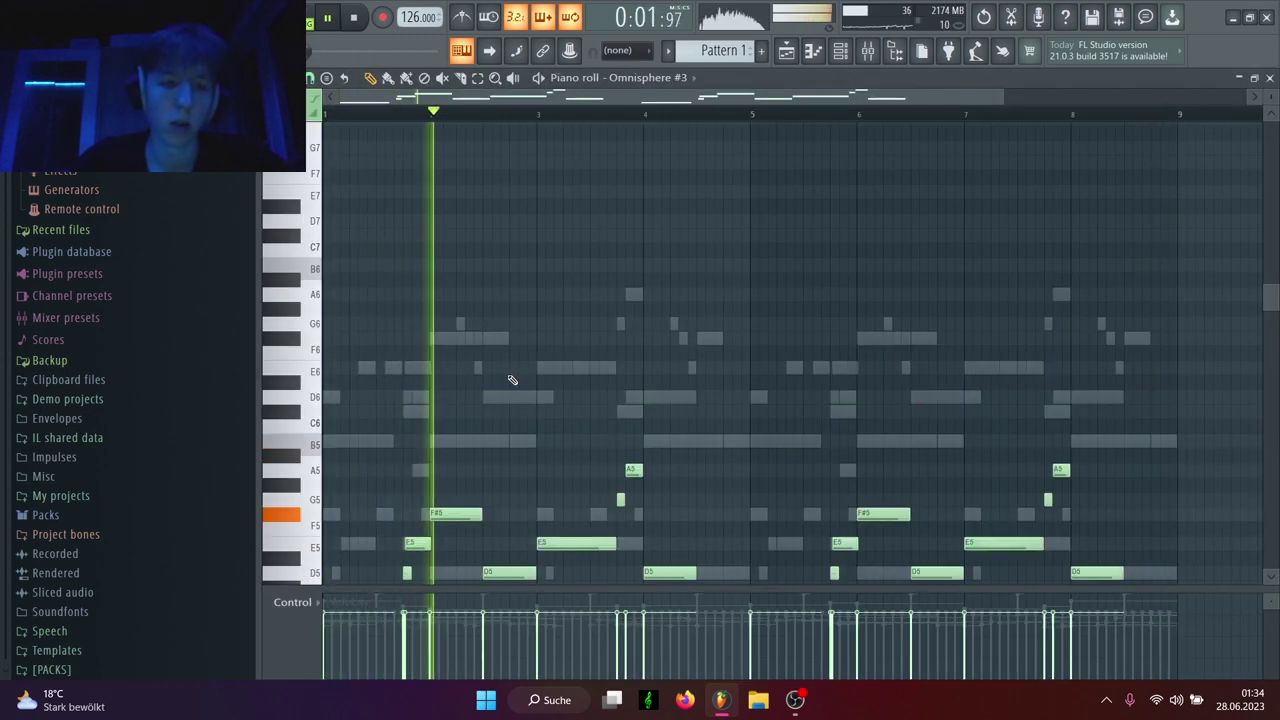
pyautogui.hotkey('ctrl', 'Up')
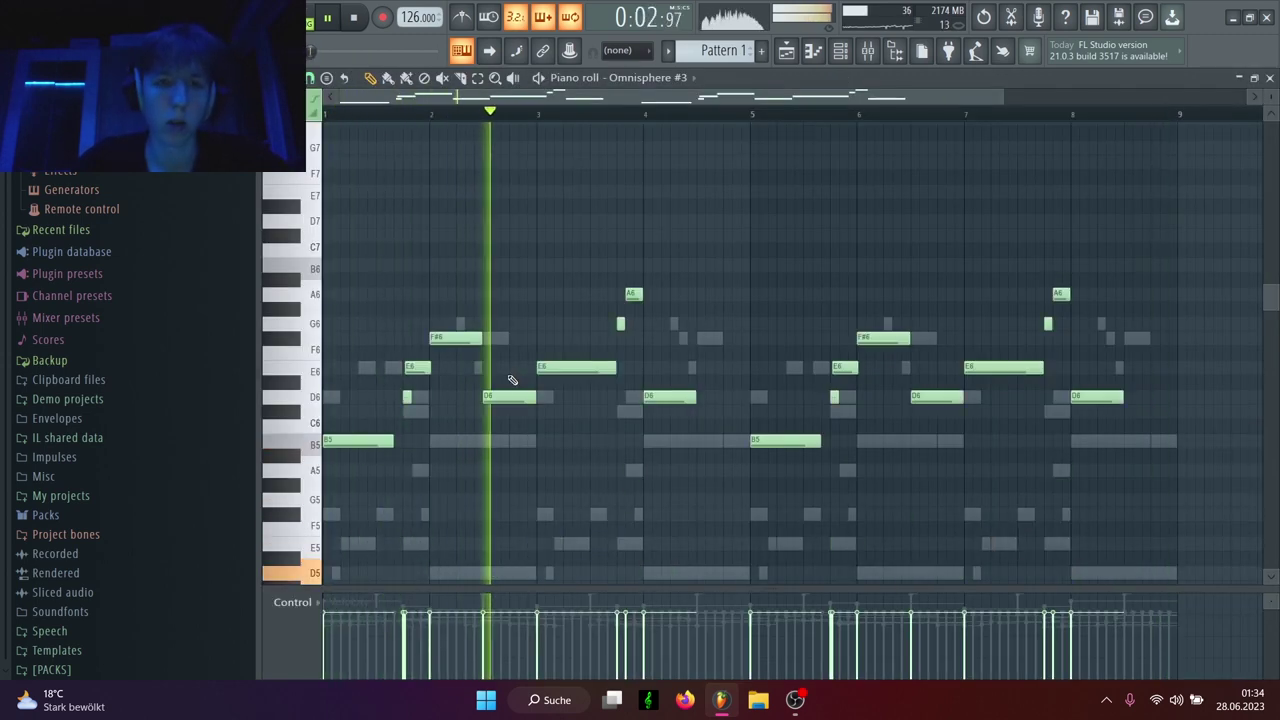
pyautogui.click(797, 55)
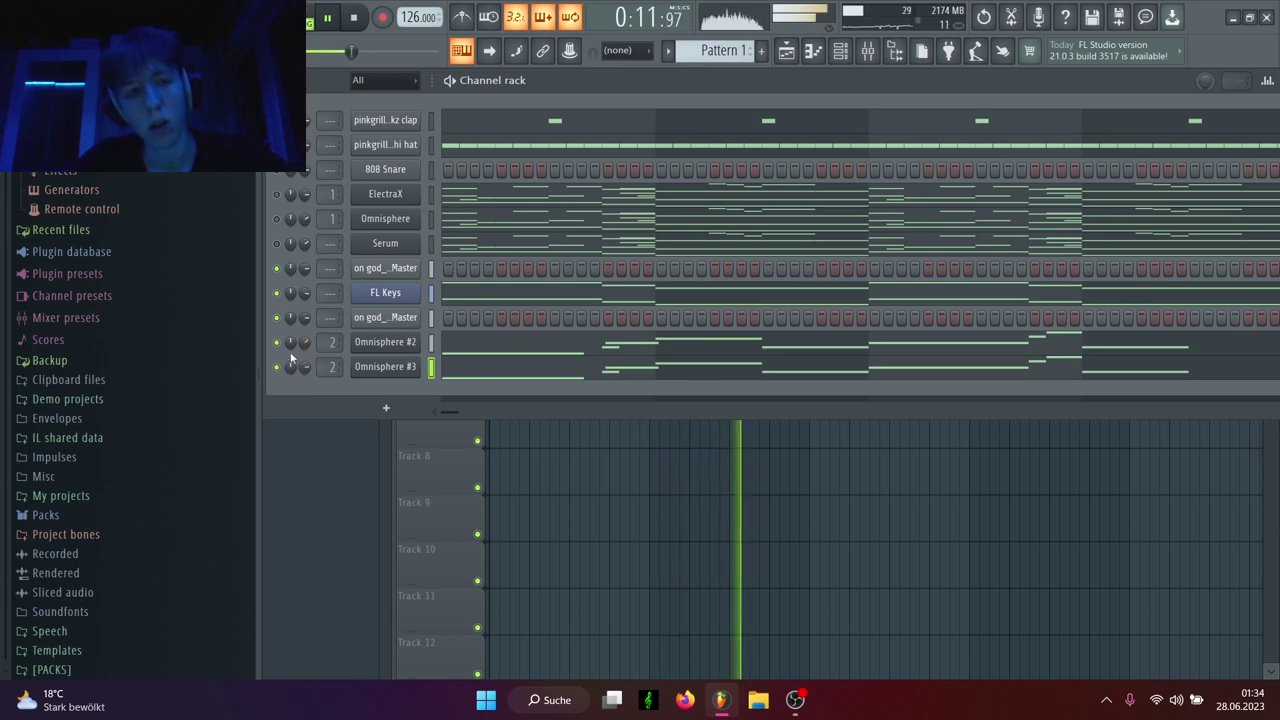
# Step: Load the Lead - Enigma patch in Omnisphere #3
pyautogui.click(372, 364)
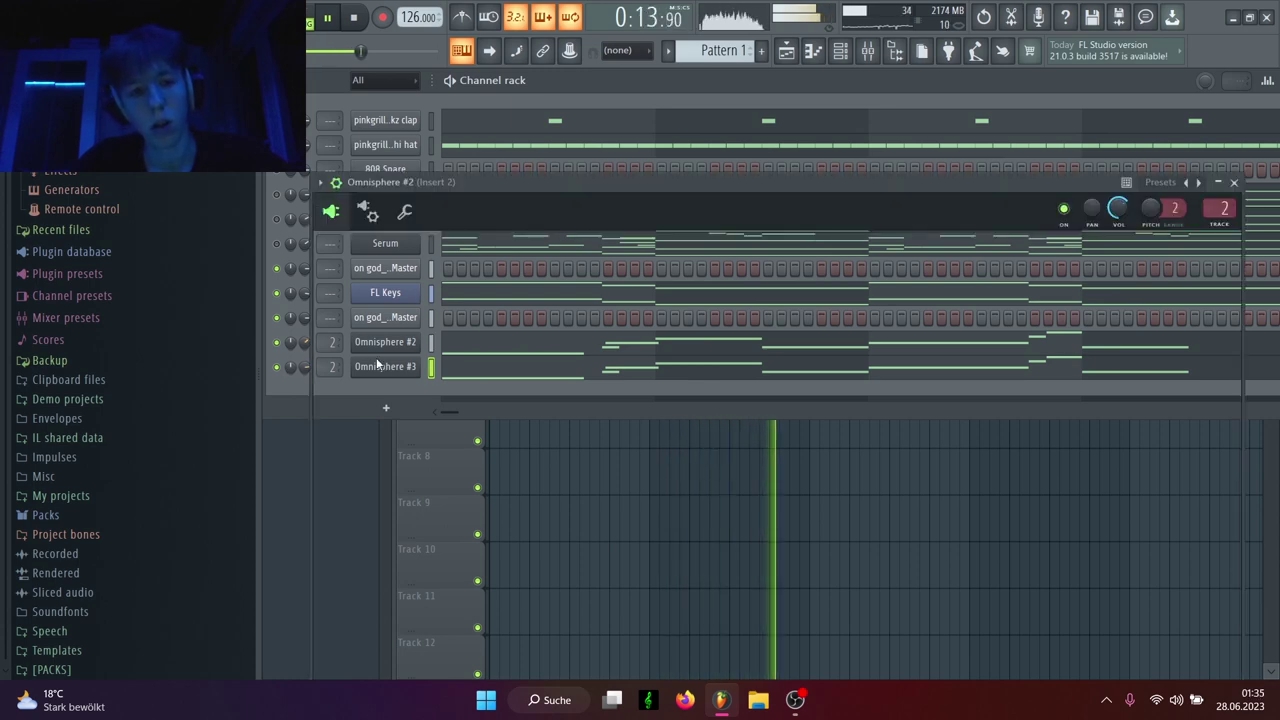
pyautogui.scroll(3, 423, 594)
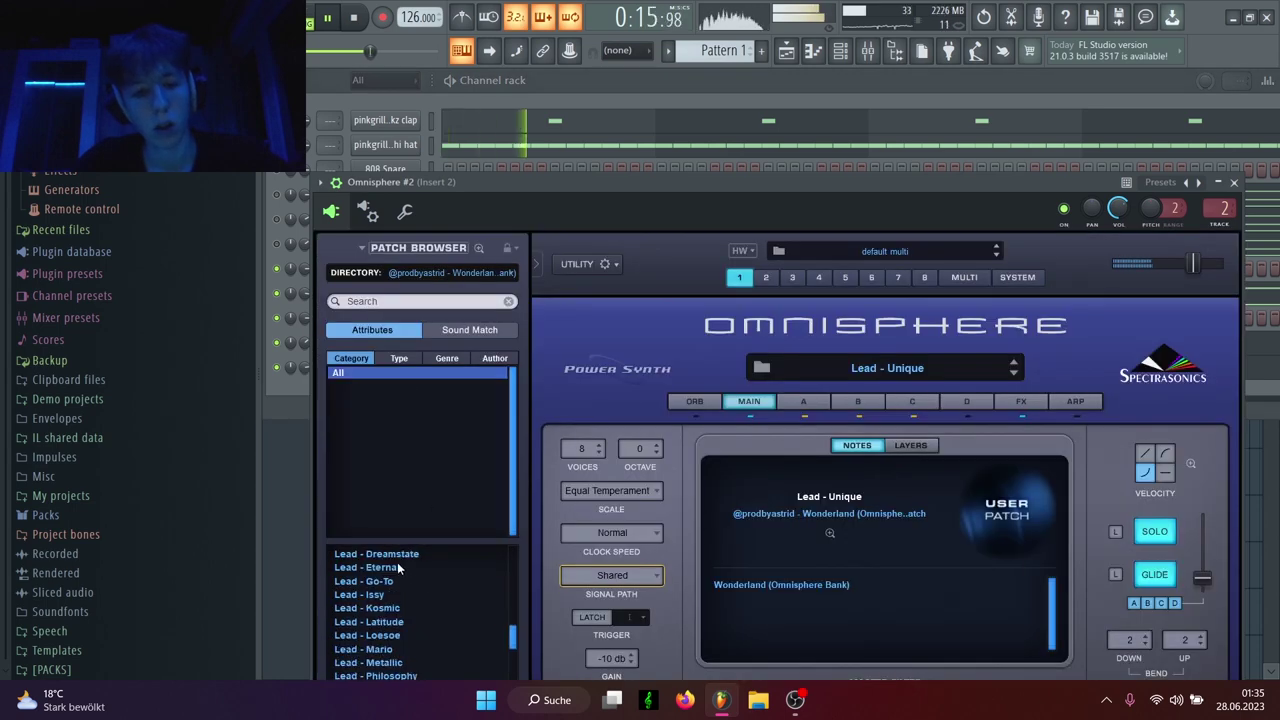
pyautogui.click(473, 93)
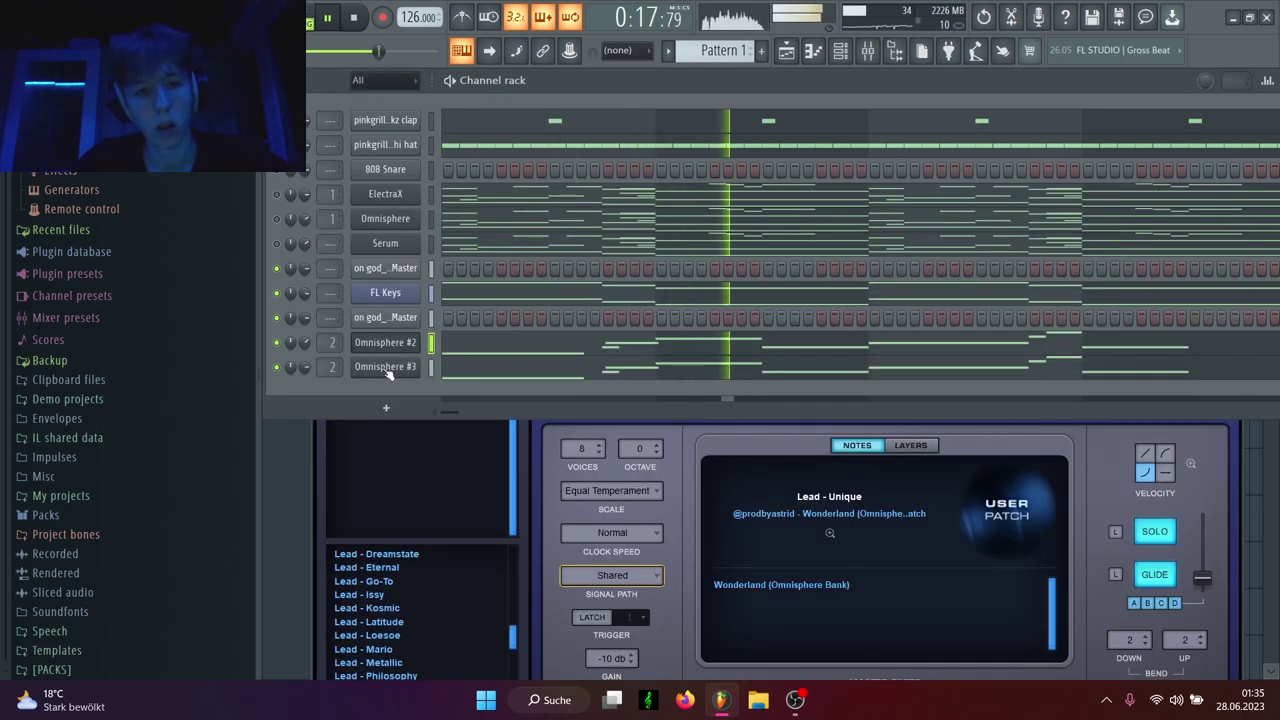
pyautogui.click(385, 368)
pyautogui.scroll(5, 450, 576)
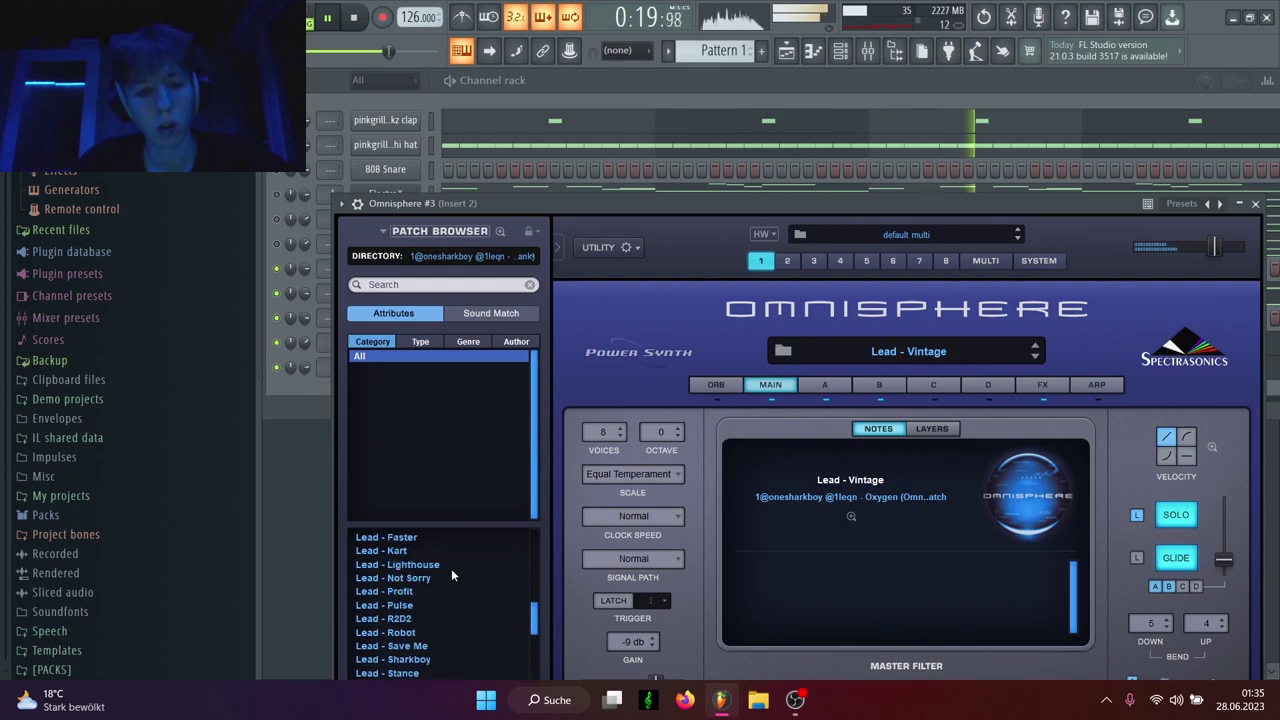
pyautogui.click(408, 591)
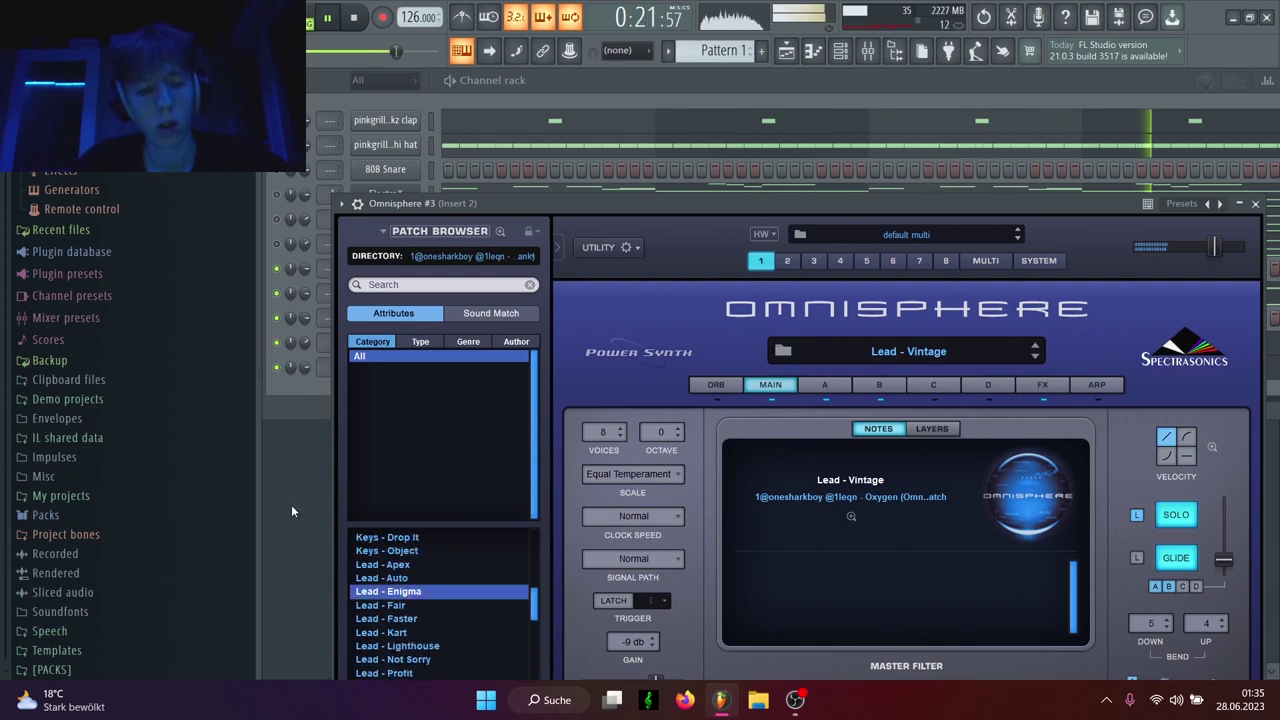
pyautogui.click(305, 355)
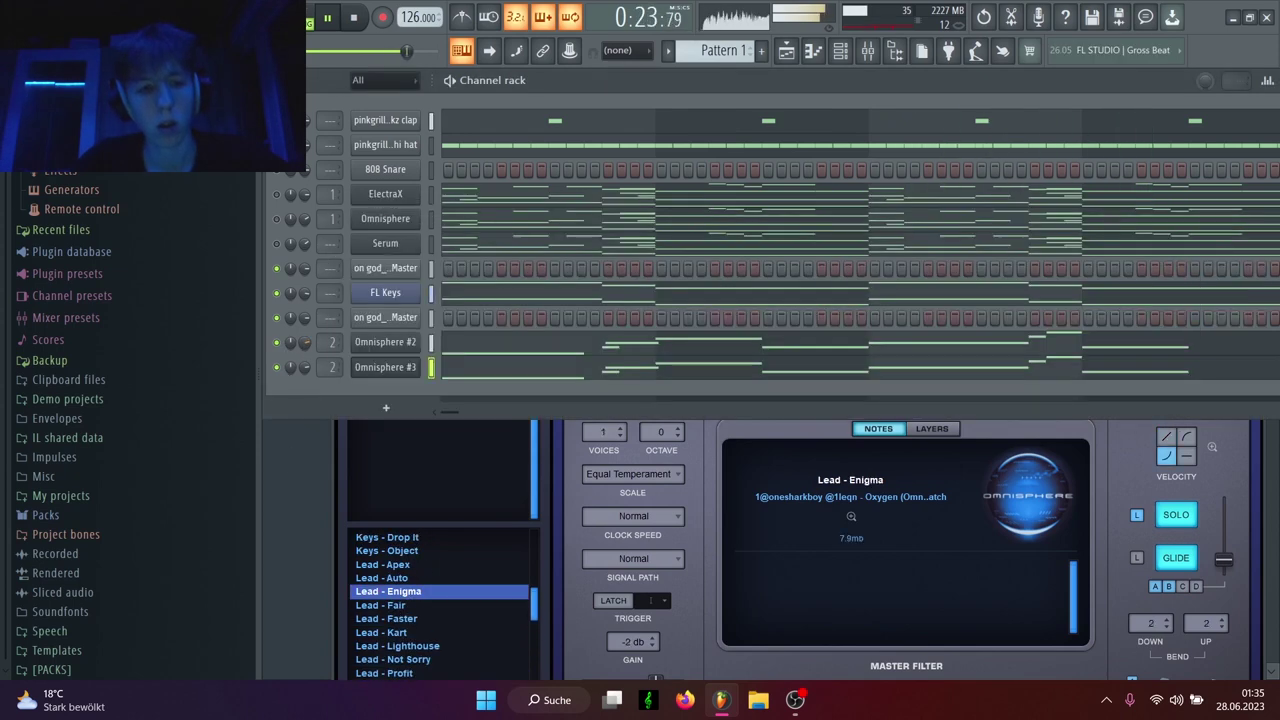
# Step: Transpose the Omnisphere #3 notes back down one octave
pyautogui.click(640, 370)
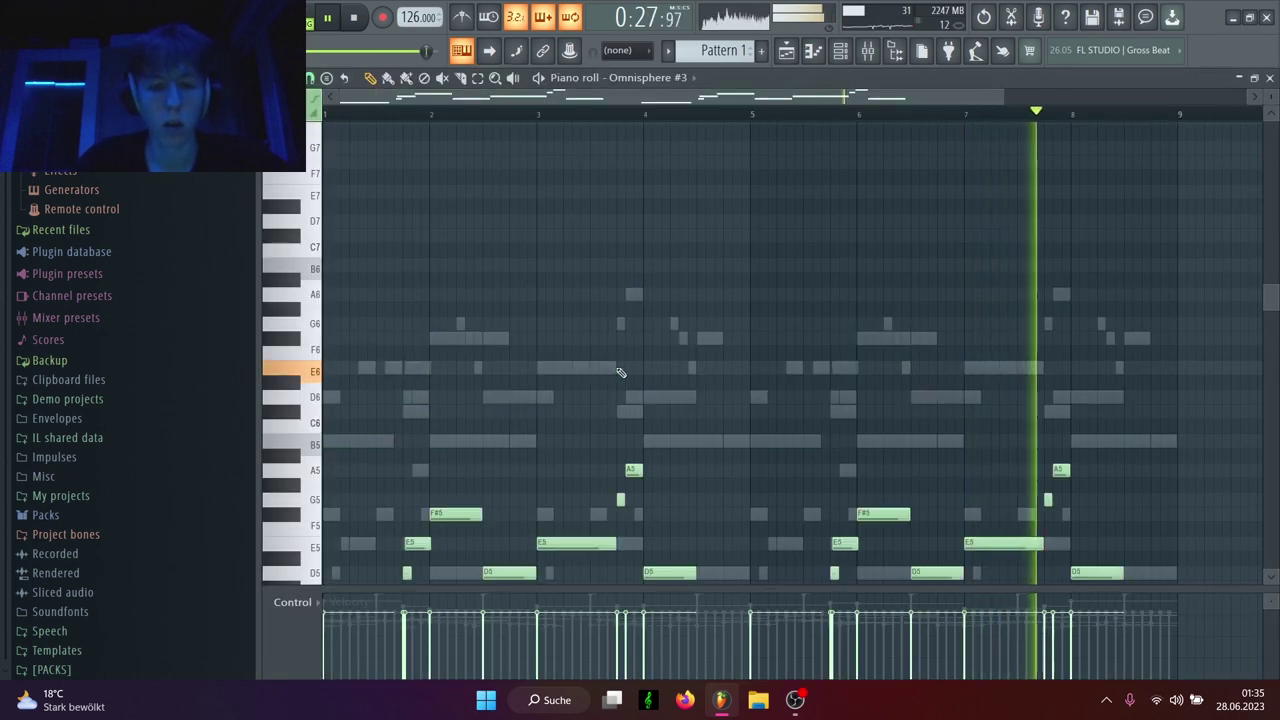
pyautogui.click(815, 55)
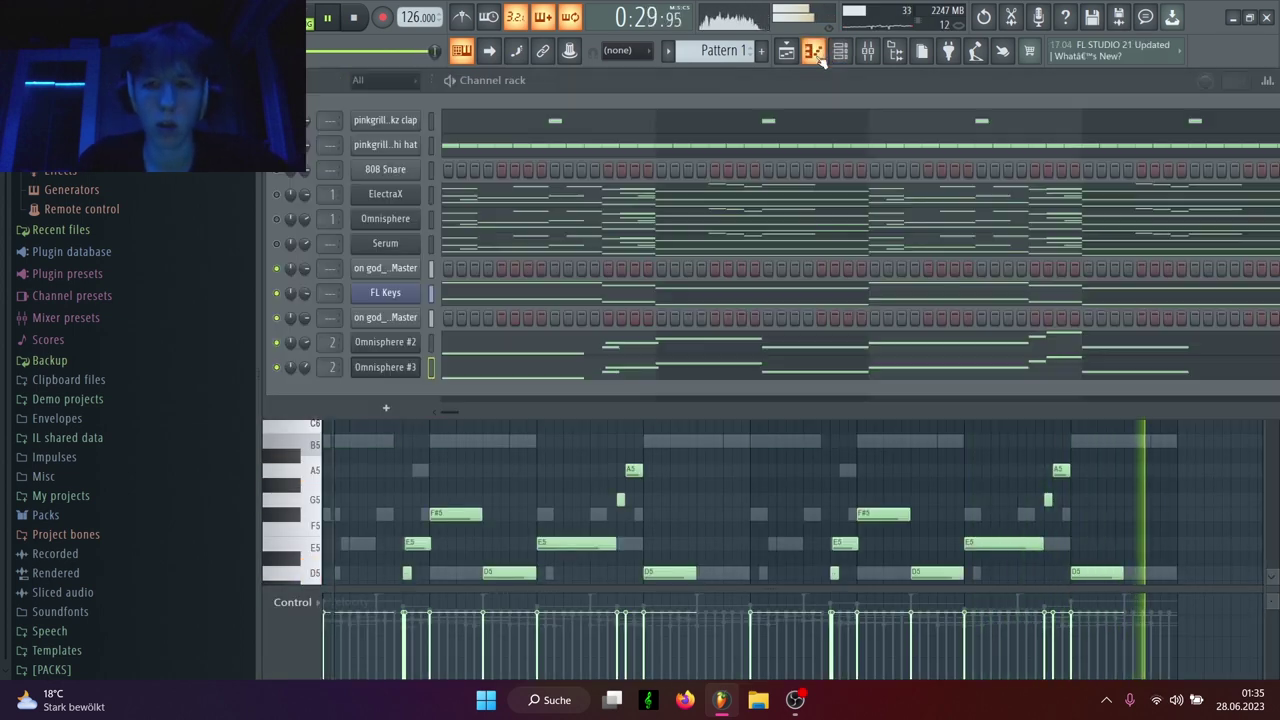
pyautogui.click(393, 368)
pyautogui.click(383, 370)
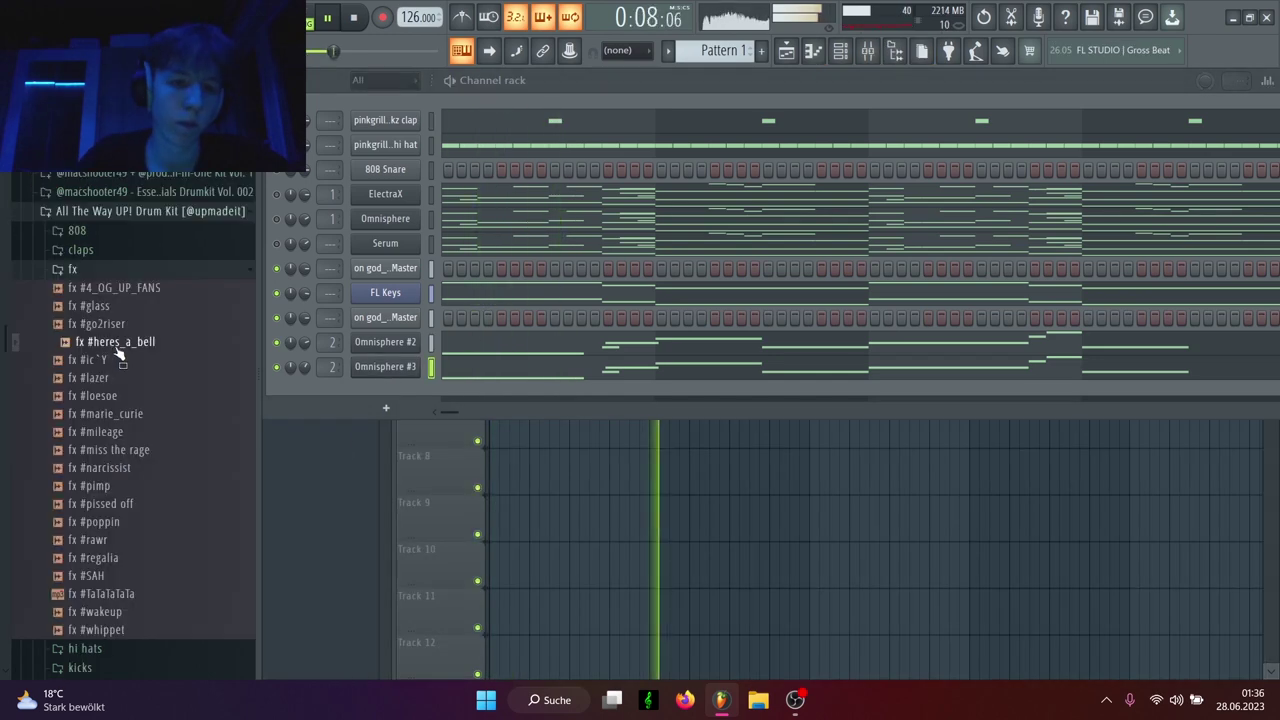
# Step: Add the fx #heres_a_bell sample as a new channel, look through its sampler settings and start editing its notes
pyautogui.moveTo(379, 399); pyautogui.dragTo(380, 391)
pyautogui.click(385, 391)
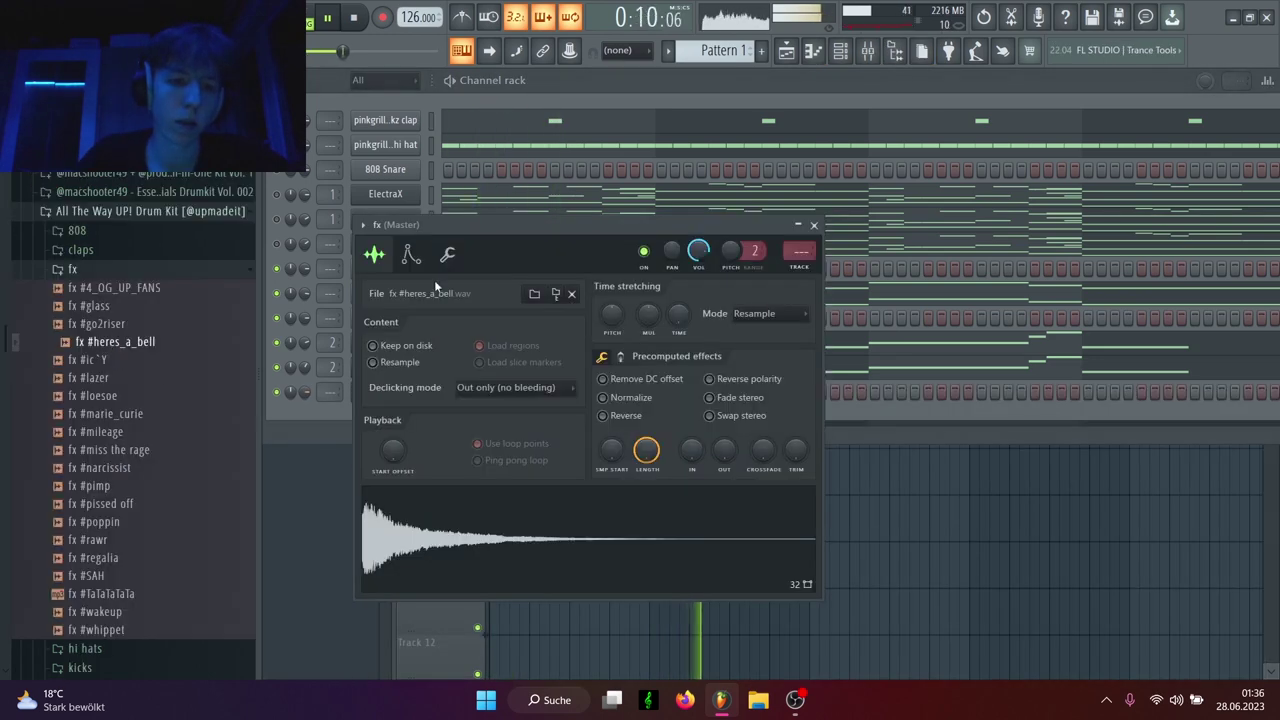
pyautogui.click(410, 256)
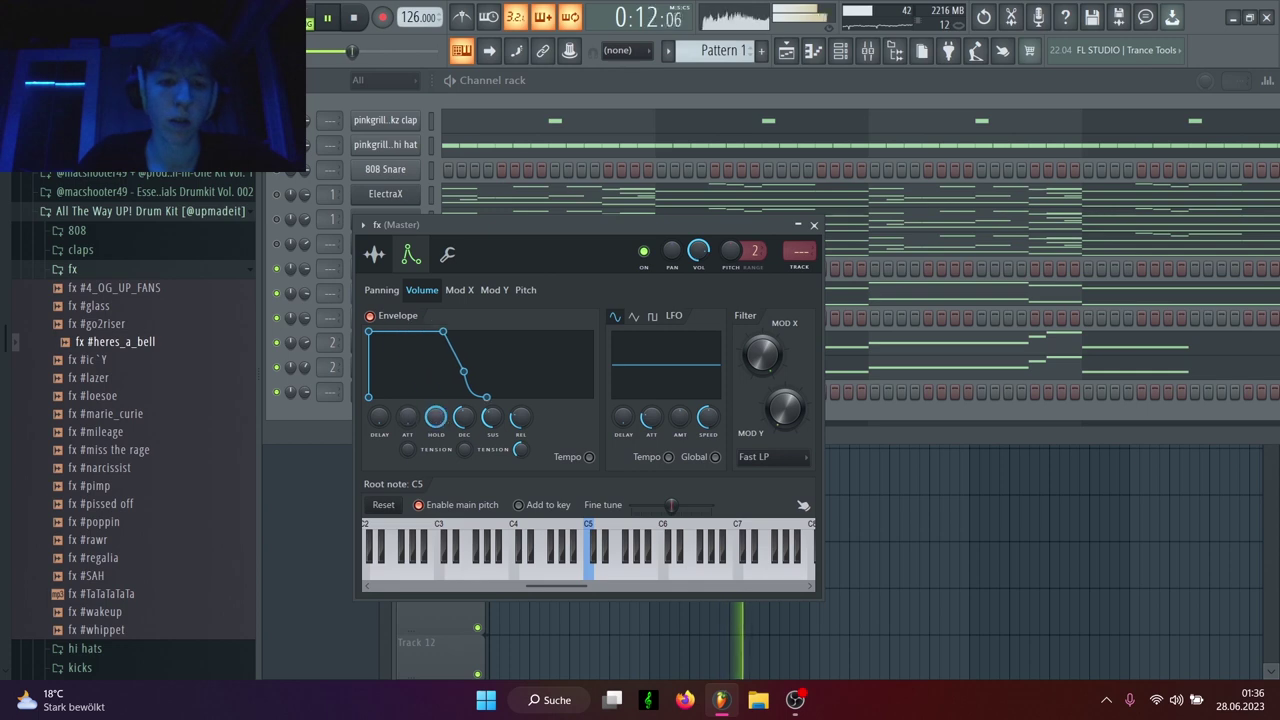
pyautogui.click(377, 255)
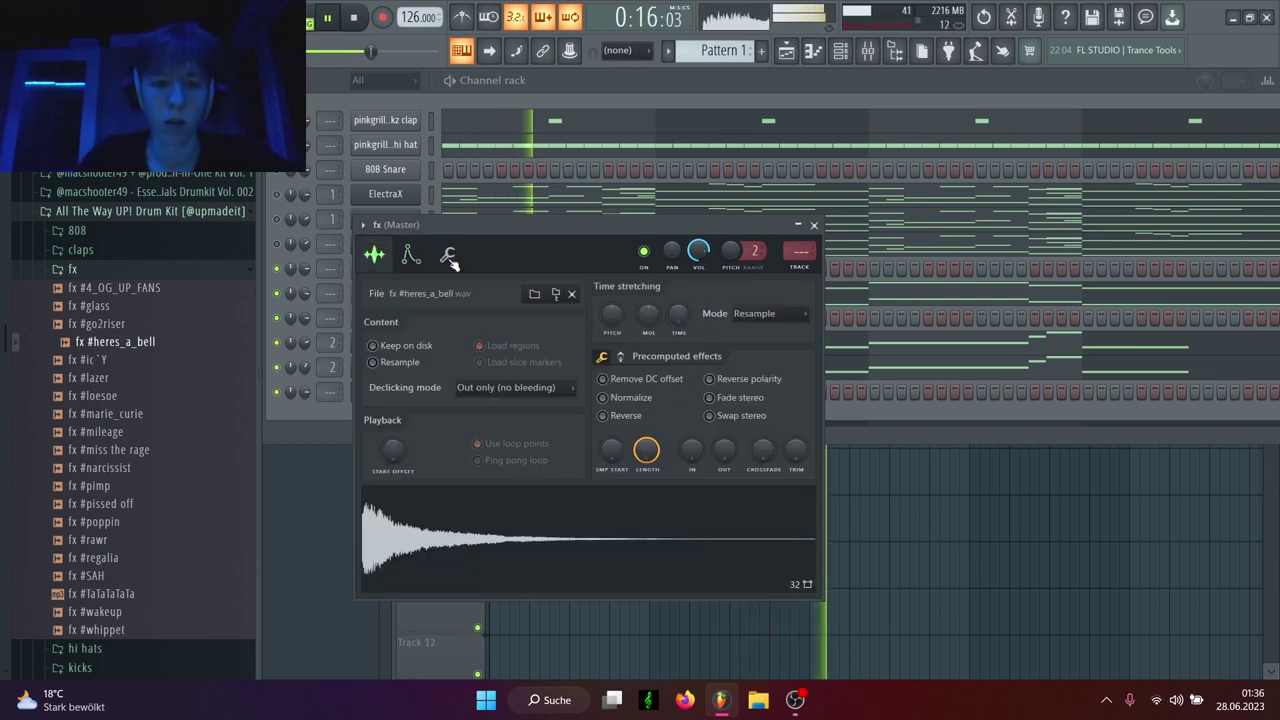
pyautogui.click(449, 256)
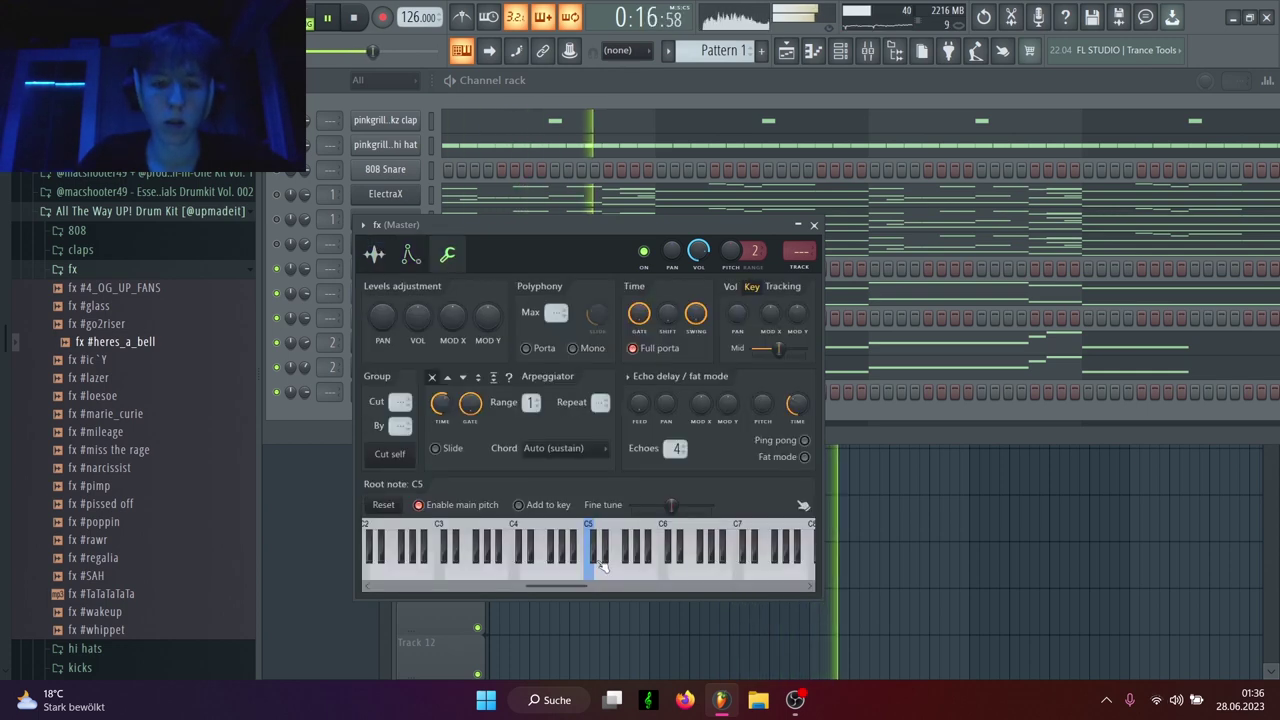
pyautogui.click(814, 225)
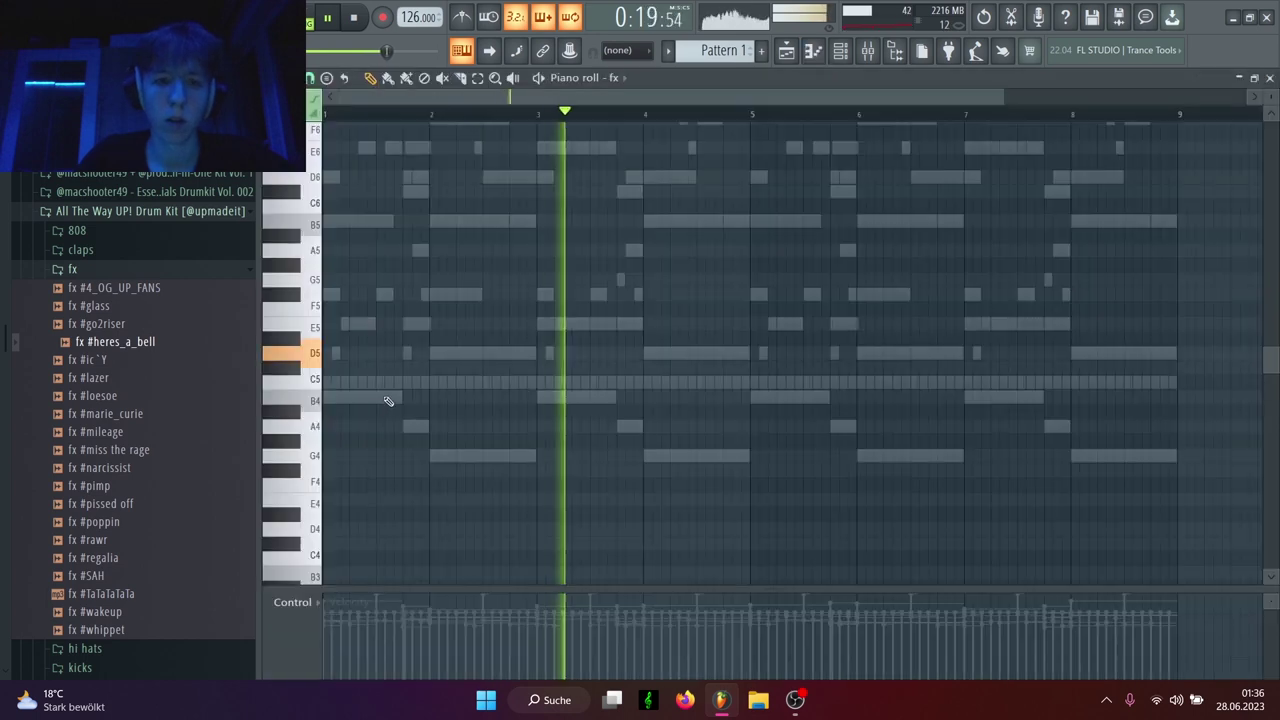
# Step: Enter the bell's opening notes: B5 at the start of bar 1, E6 late in bar 1 and D6 at bar 2
pyautogui.moveTo(392, 222); pyautogui.dragTo(325, 221)
pyautogui.press('space')
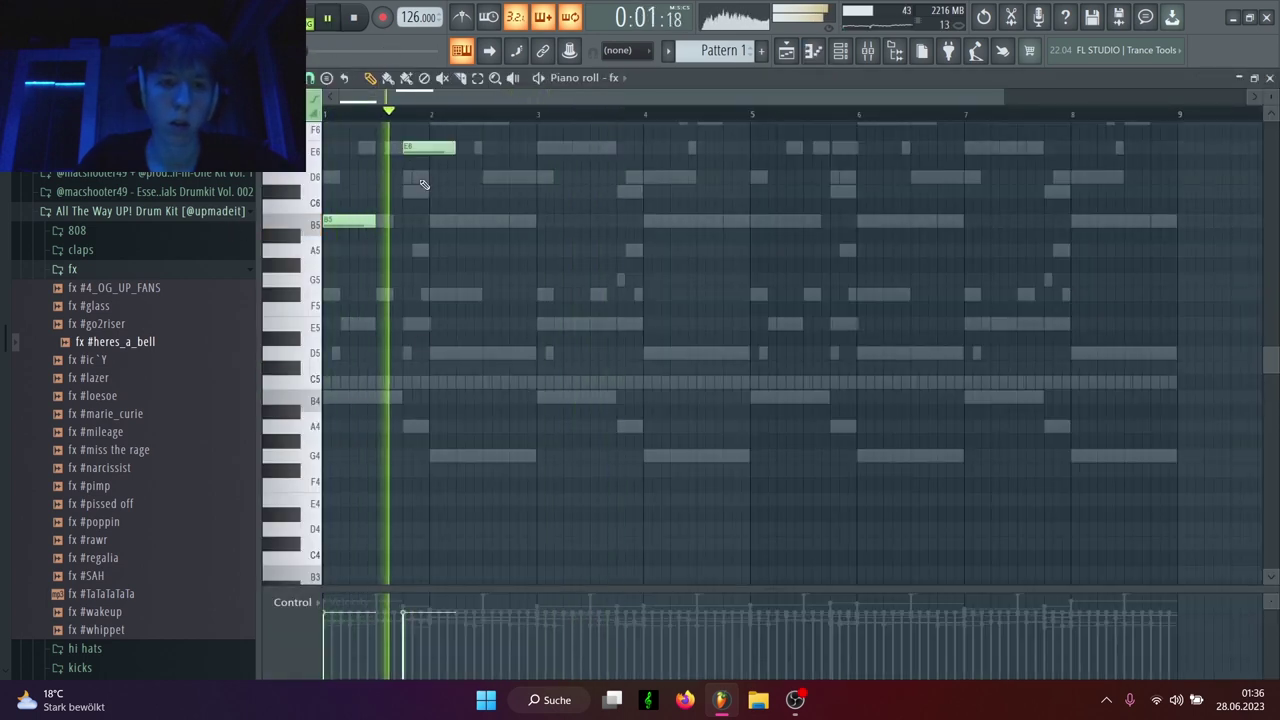
pyautogui.press('space')
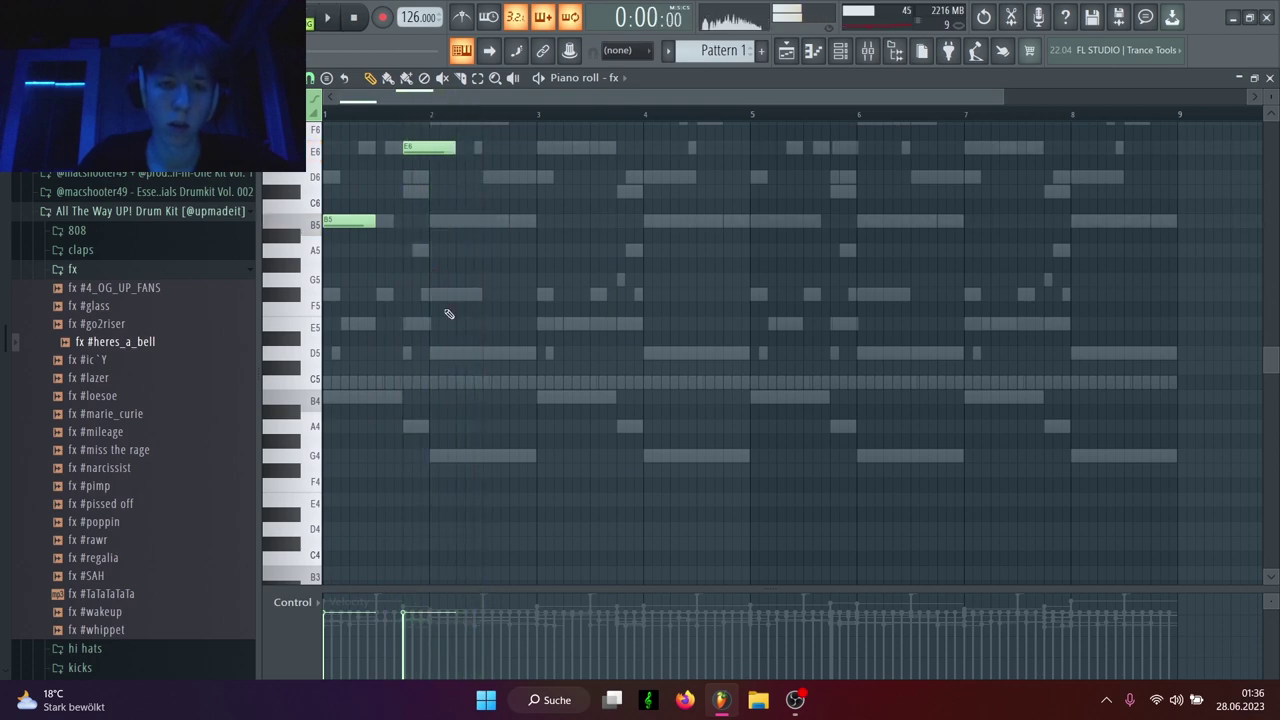
pyautogui.press('space')
pyautogui.click(437, 180)
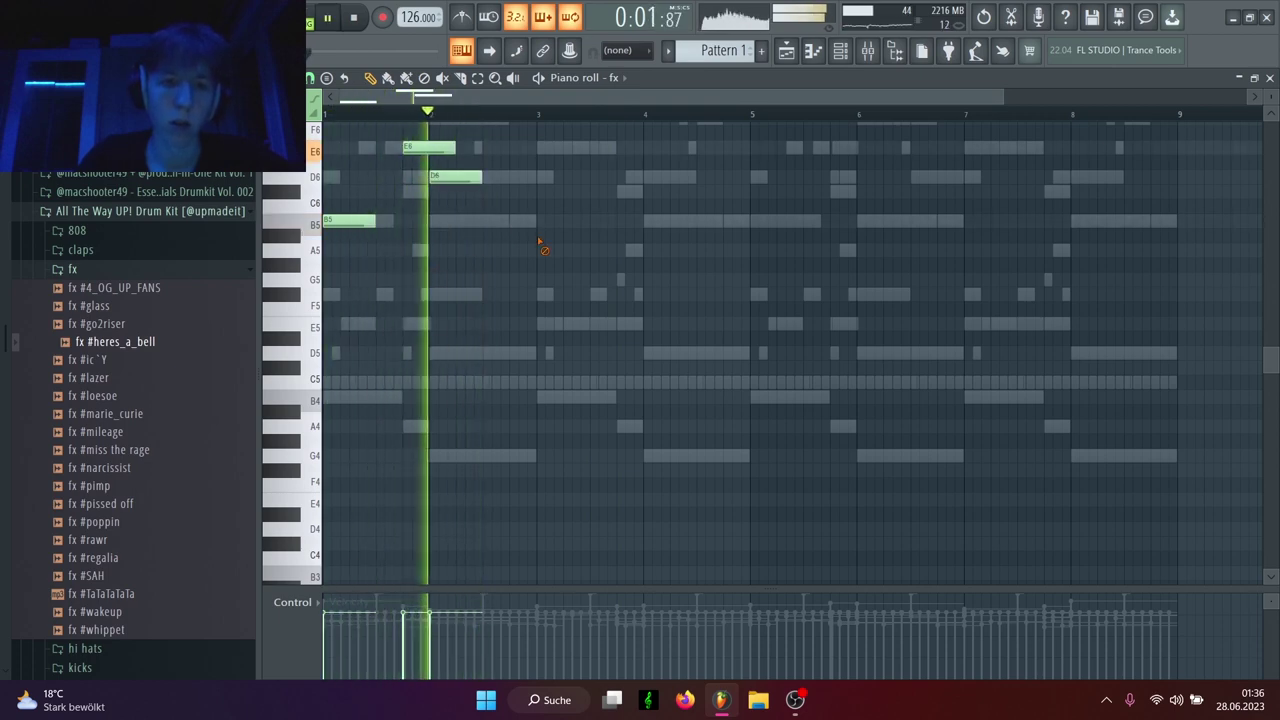
pyautogui.moveTo(441, 147); pyautogui.dragTo(442, 147)
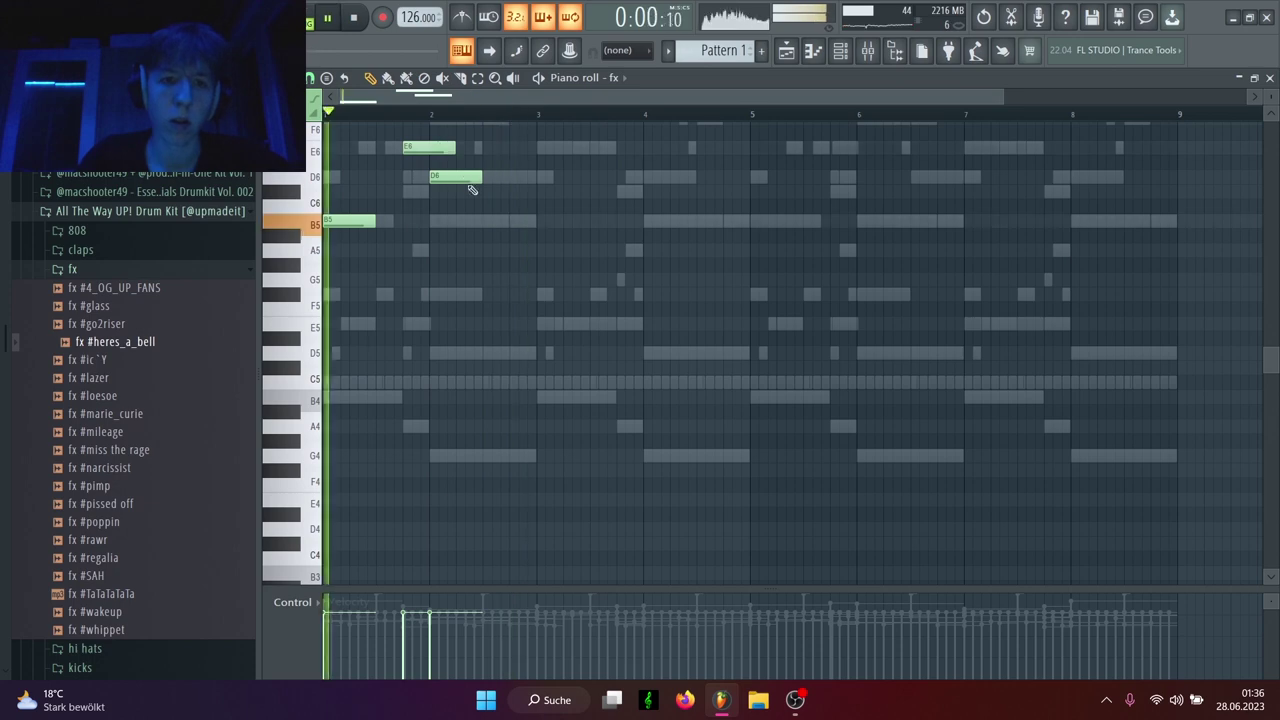
# Step: Shorten the bell's first E6 note to end at bar 2, and try an extra E6 halfway through bar 2
pyautogui.click(492, 148)
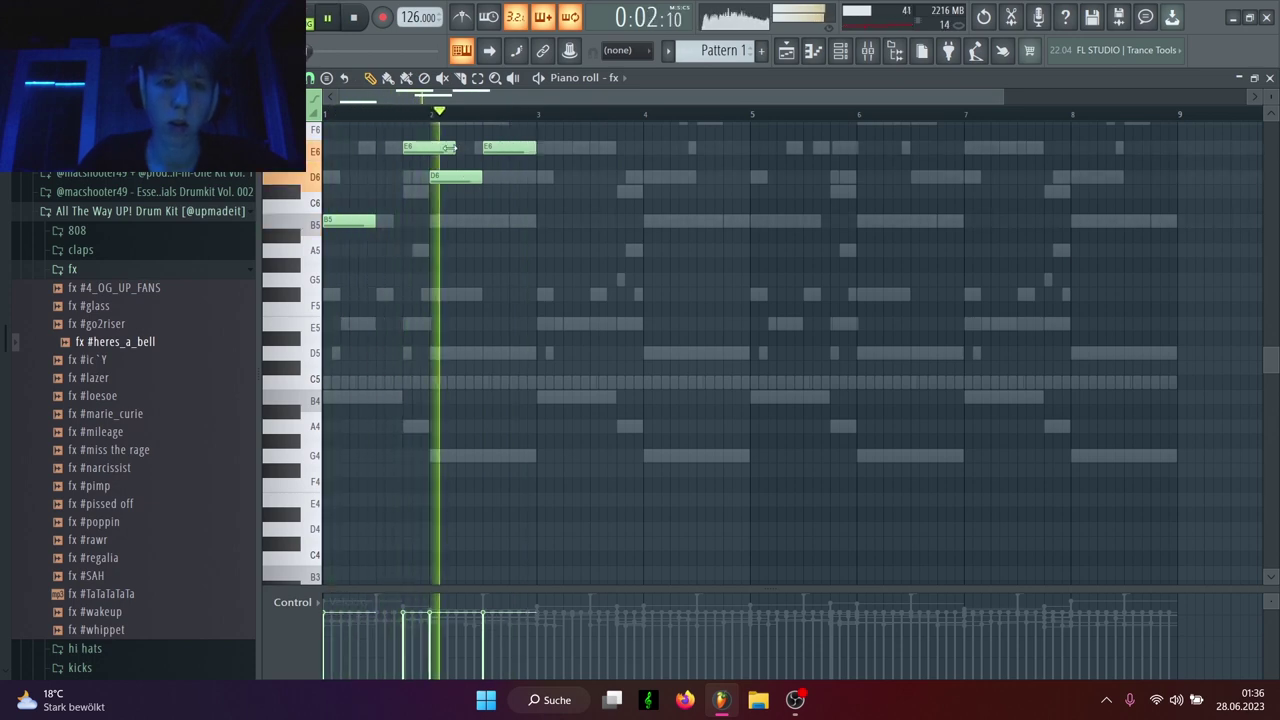
pyautogui.moveTo(450, 147); pyautogui.dragTo(429, 147)
pyautogui.rightClick(495, 149)
pyautogui.press('space')
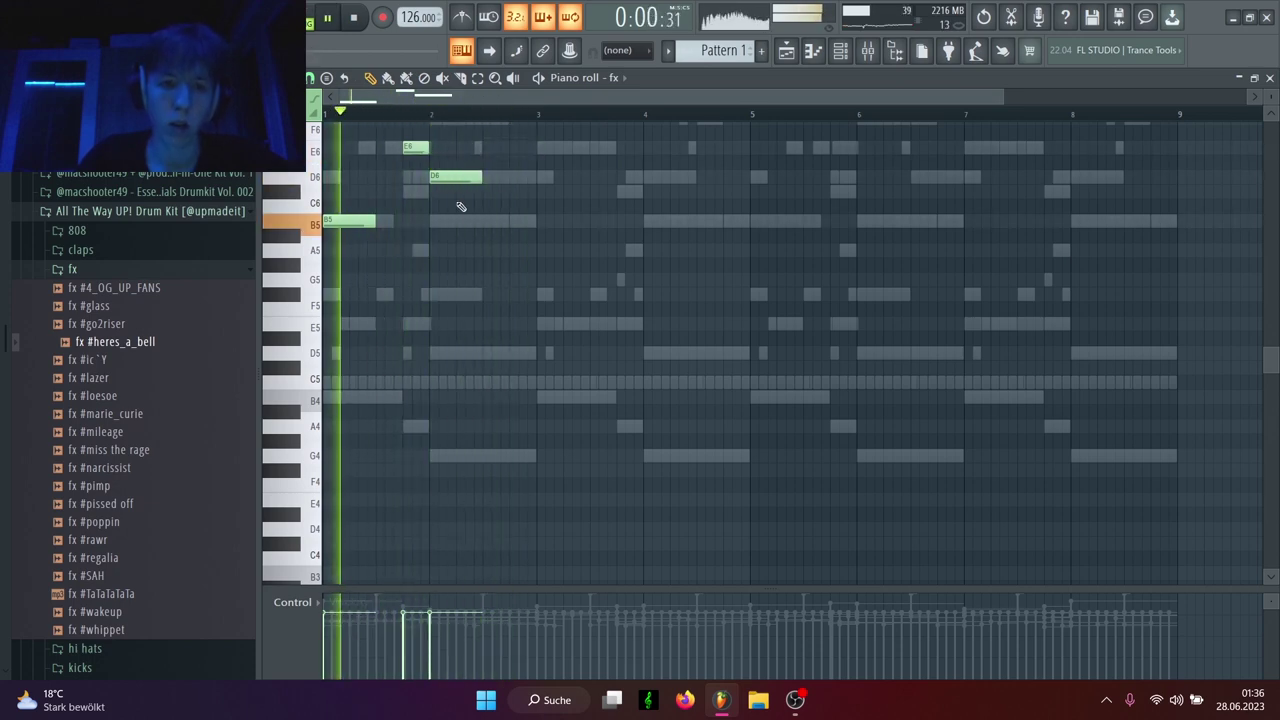
# Step: Try two short bell notes in the middle of bar 2 at C#6, E6 and D6 pitches, and delete them
pyautogui.click(458, 190)
pyautogui.click(486, 150)
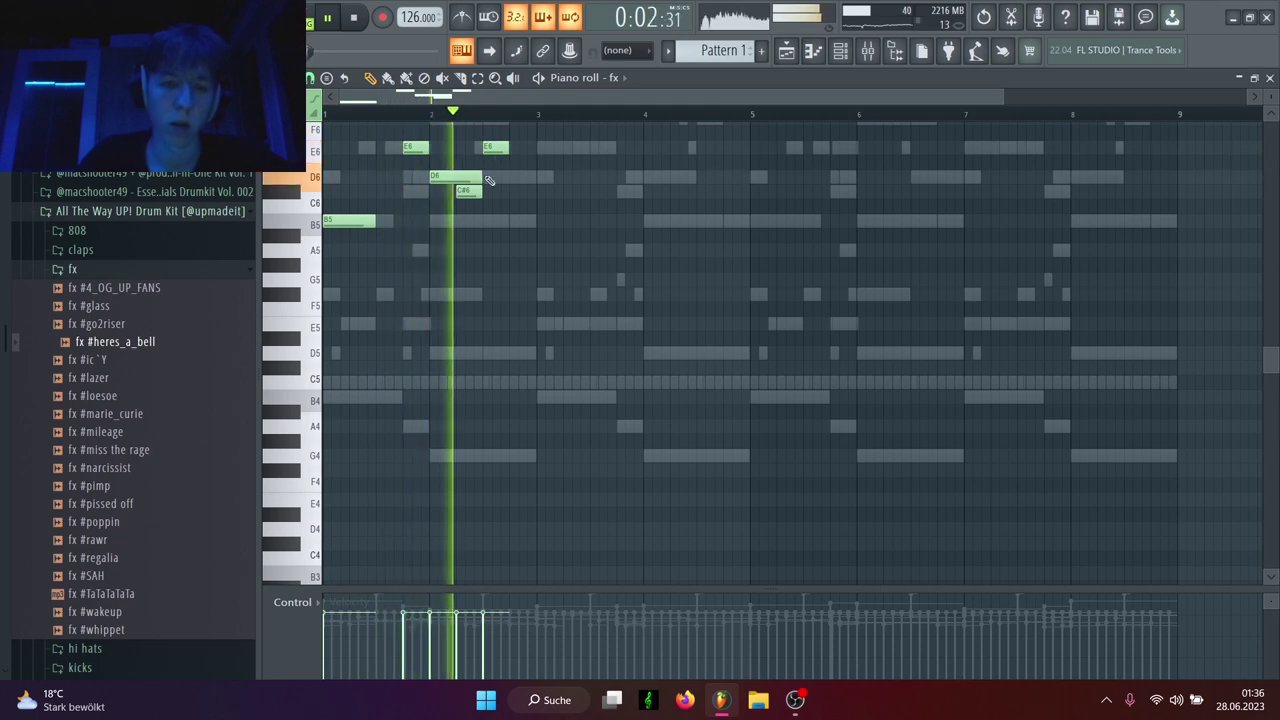
pyautogui.moveTo(460, 191); pyautogui.dragTo(456, 147)
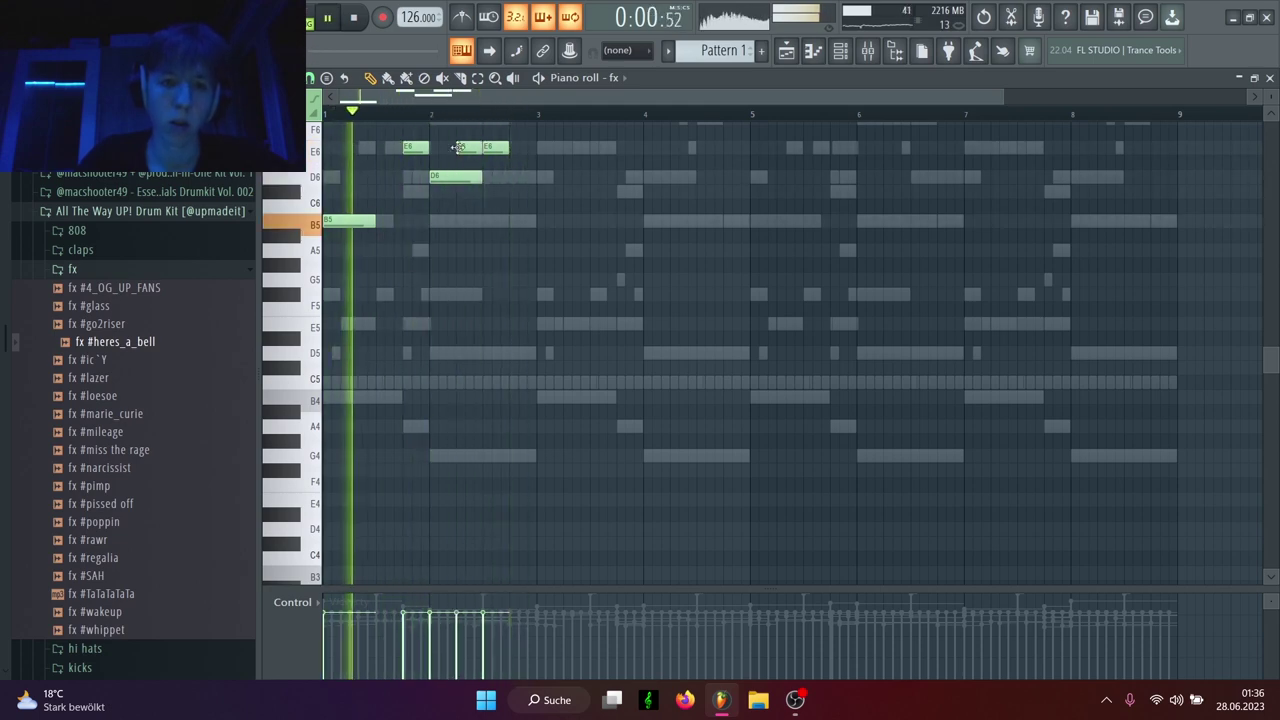
pyautogui.scroll(1, 497, 174)
pyautogui.moveTo(466, 191); pyautogui.dragTo(497, 220)
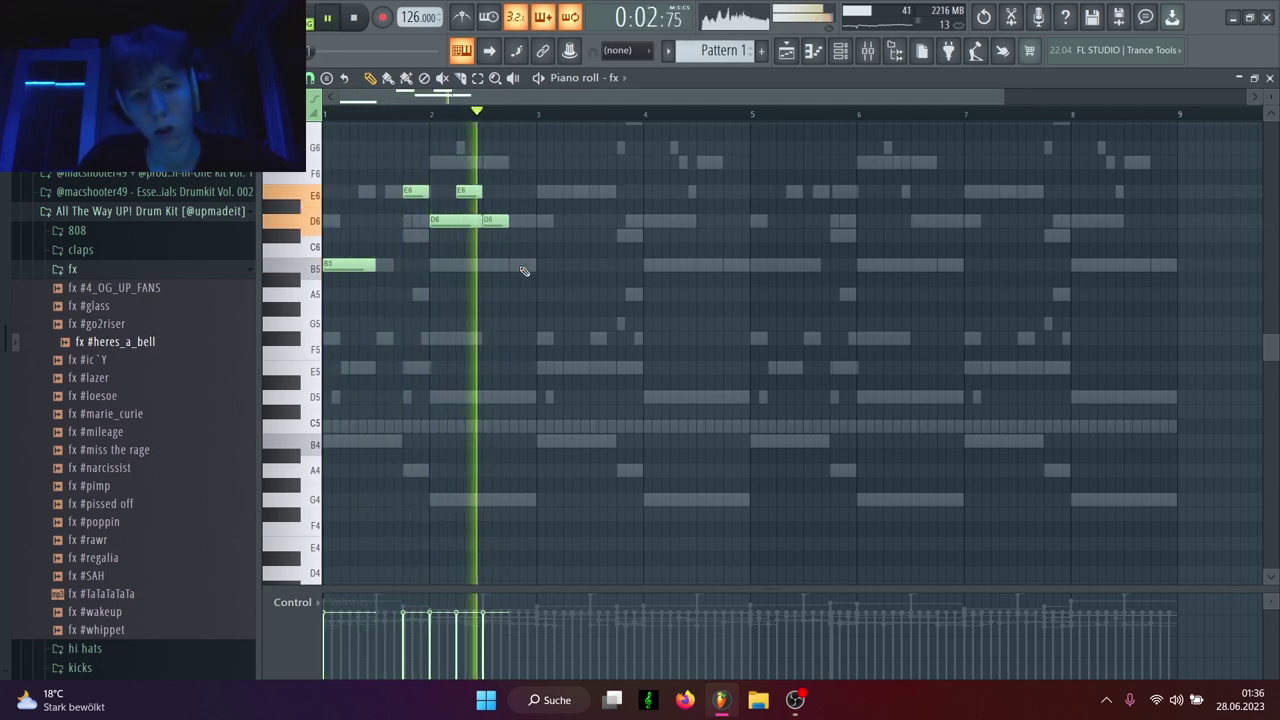
pyautogui.rightClick(497, 221)
pyautogui.rightClick(470, 191)
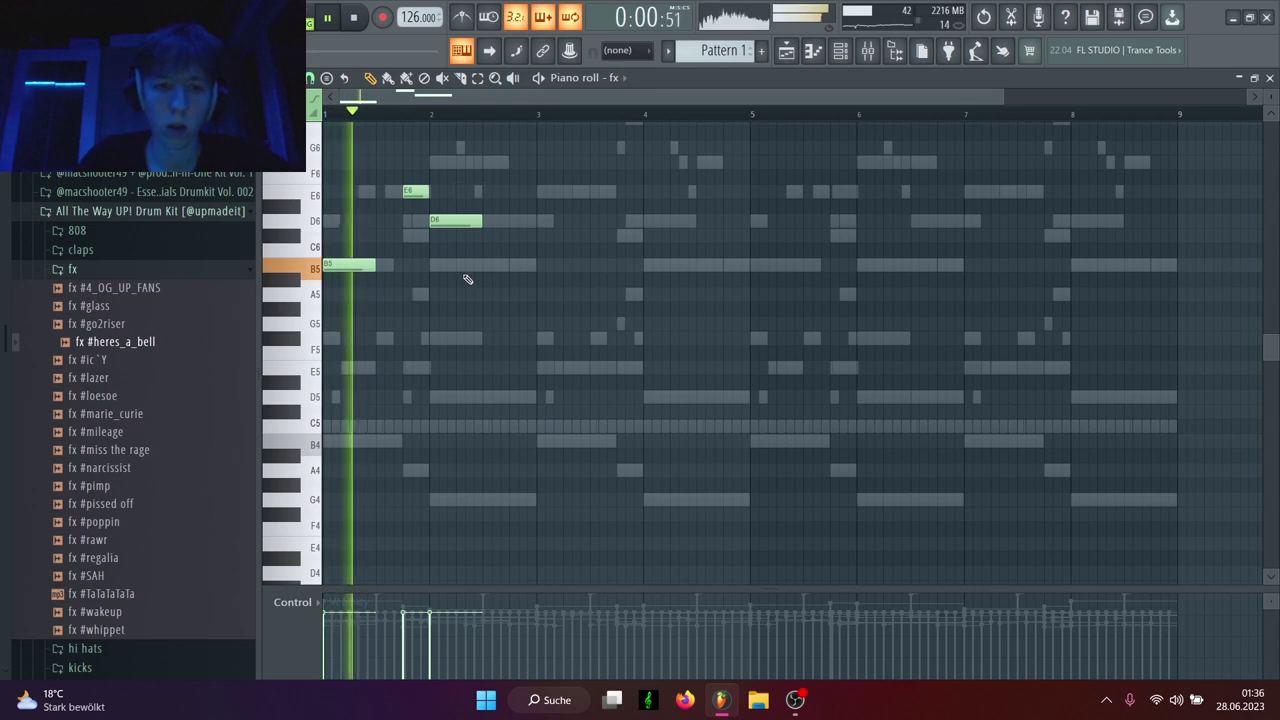
# Step: Finish the two-bar bell phrase with a short B5 under the D6 and an E6 from mid-bar 2 to bar 3
pyautogui.click(467, 264)
pyautogui.click(495, 162)
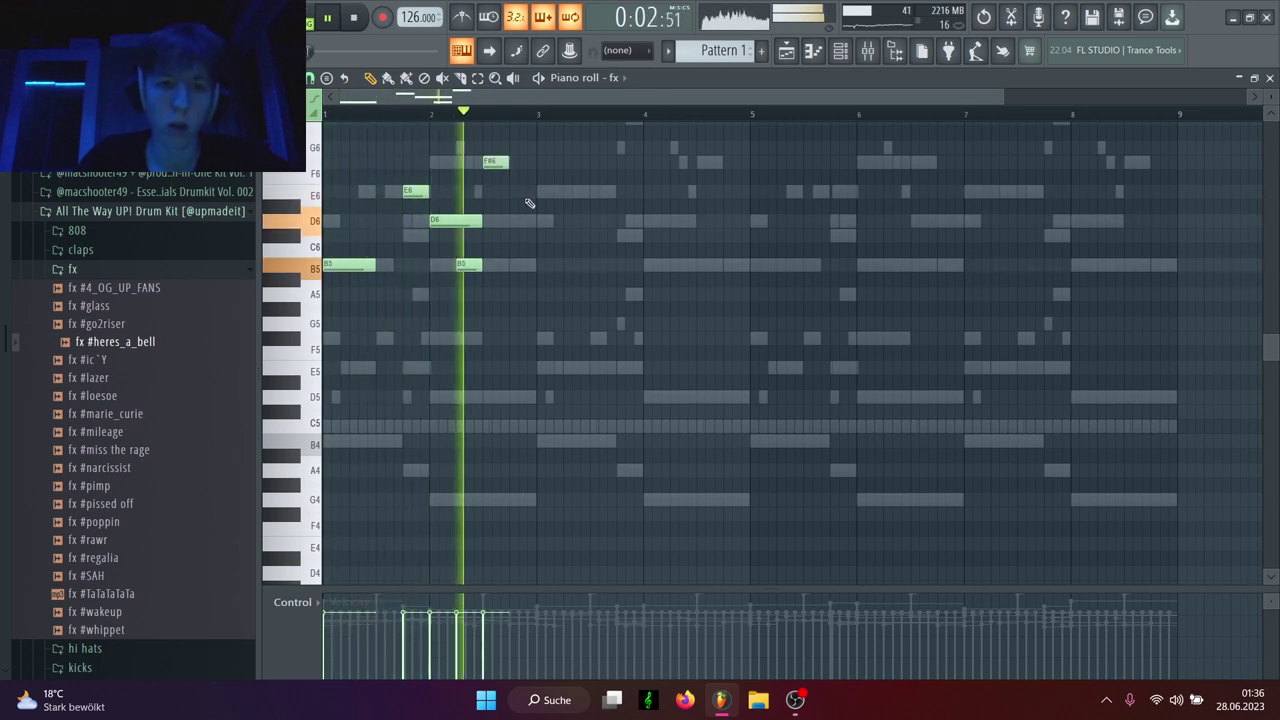
pyautogui.press('space')
pyautogui.click(489, 191)
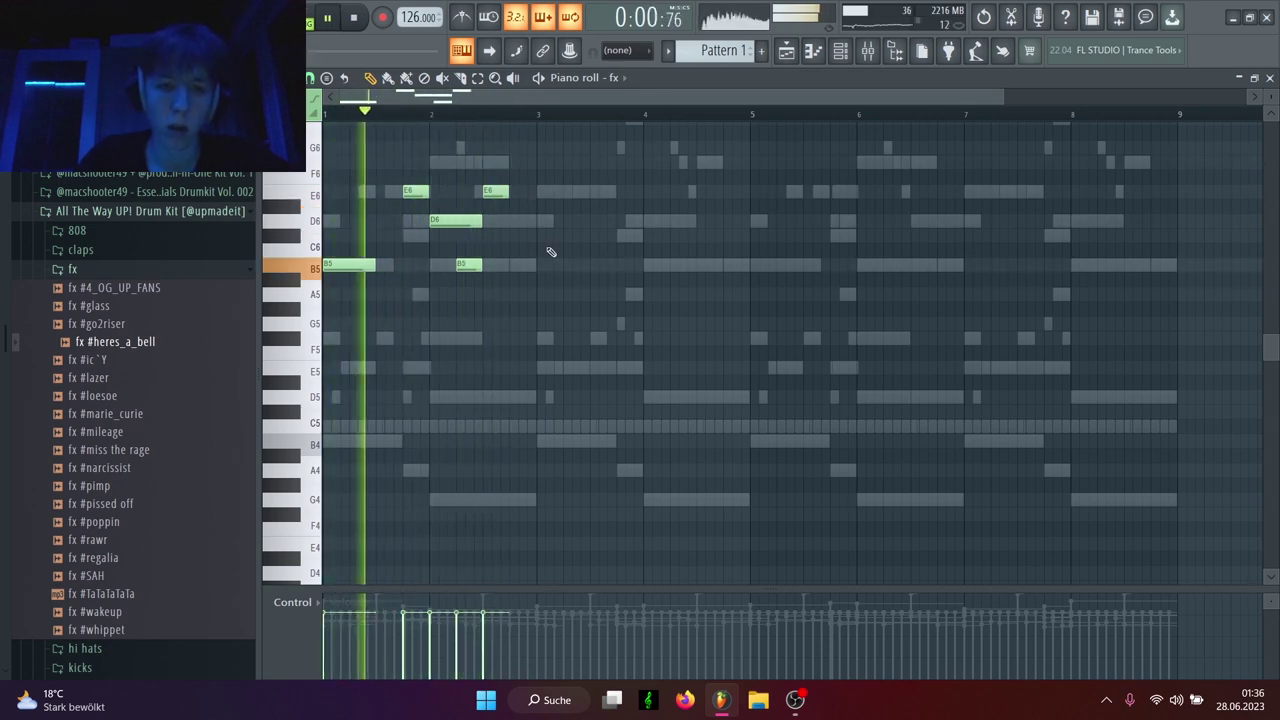
pyautogui.moveTo(508, 190); pyautogui.dragTo(535, 187)
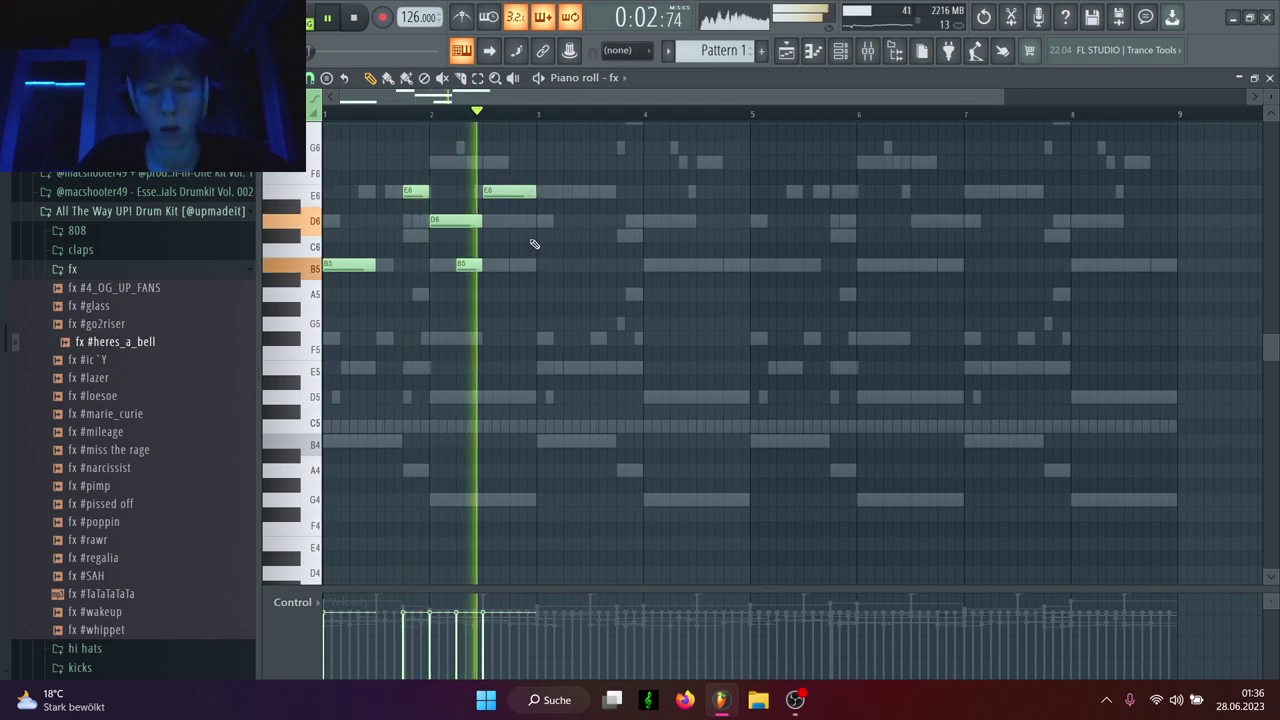
# Step: Duplicate the two-bar bell phrase until it fills all eight bars
pyautogui.hotkey('ctrl', 'b')
pyautogui.keyDown('ctrl'); pyautogui.click(597, 362); pyautogui.keyUp('ctrl')
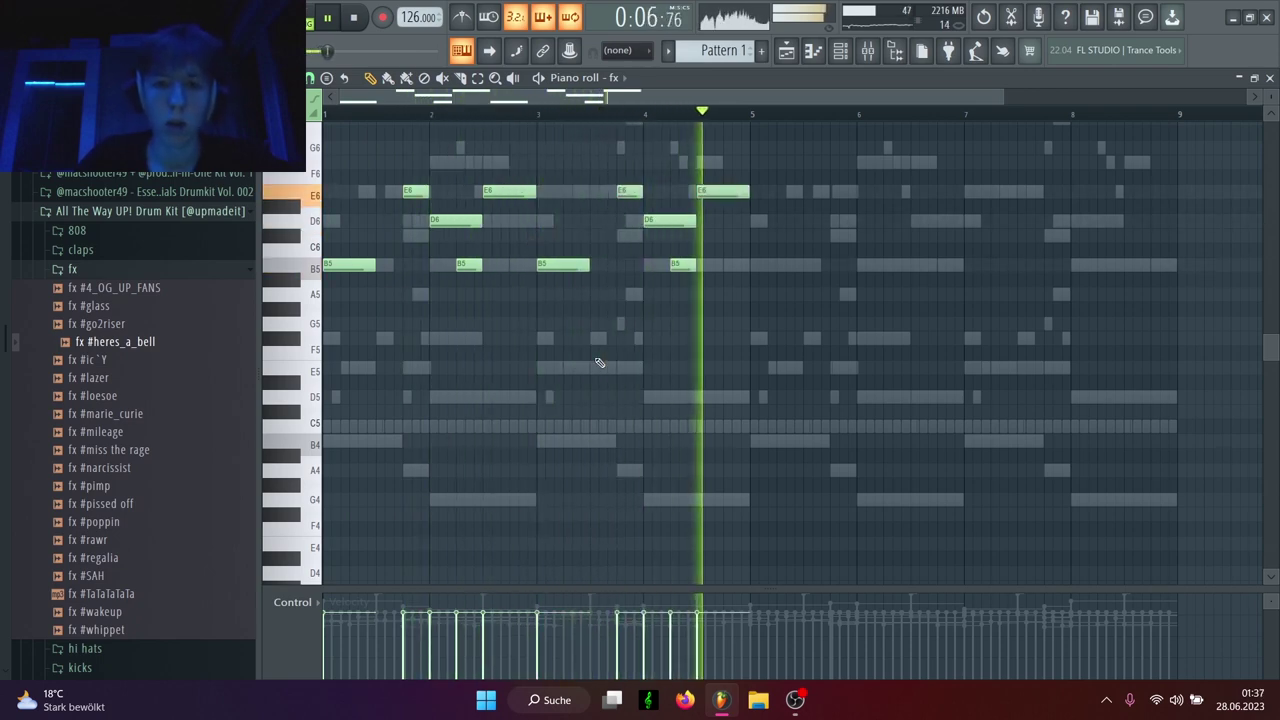
pyautogui.hotkey('ctrl', 'b')
pyautogui.click(599, 362)
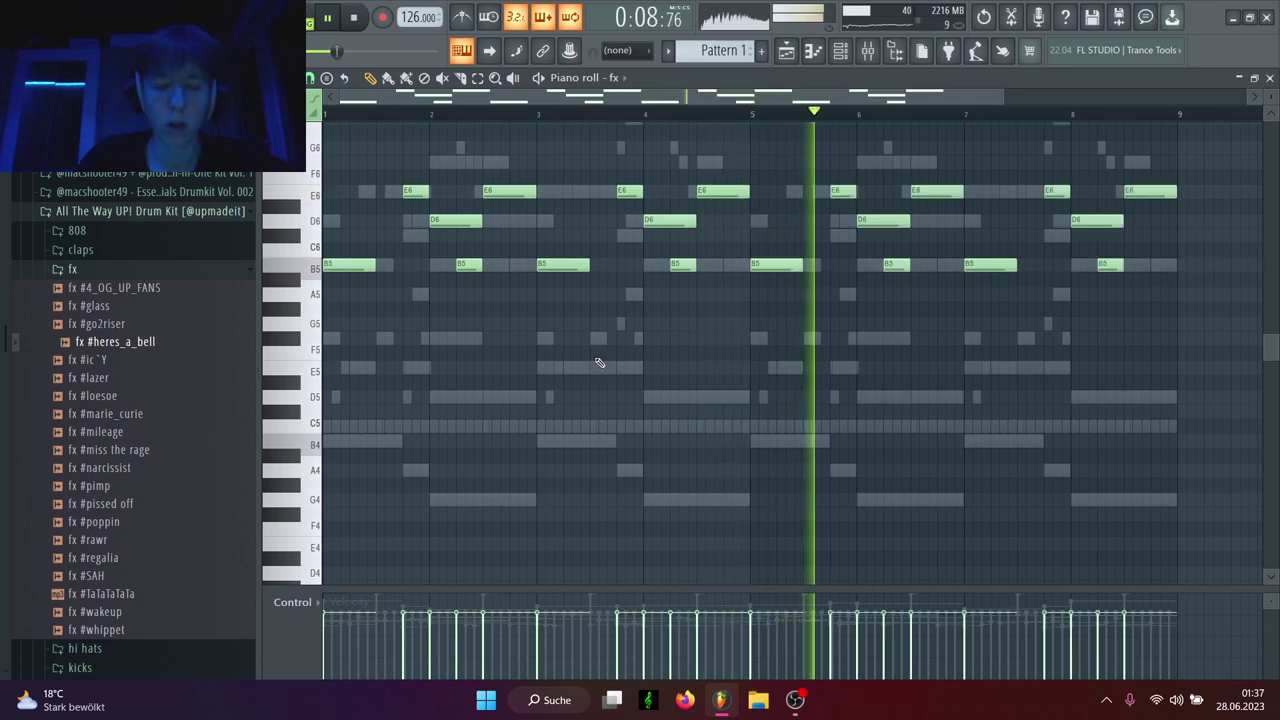
# Step: Lower the bell's last note in bar 2 from E6 to D6
pyautogui.click(814, 56)
pyautogui.click(496, 397)
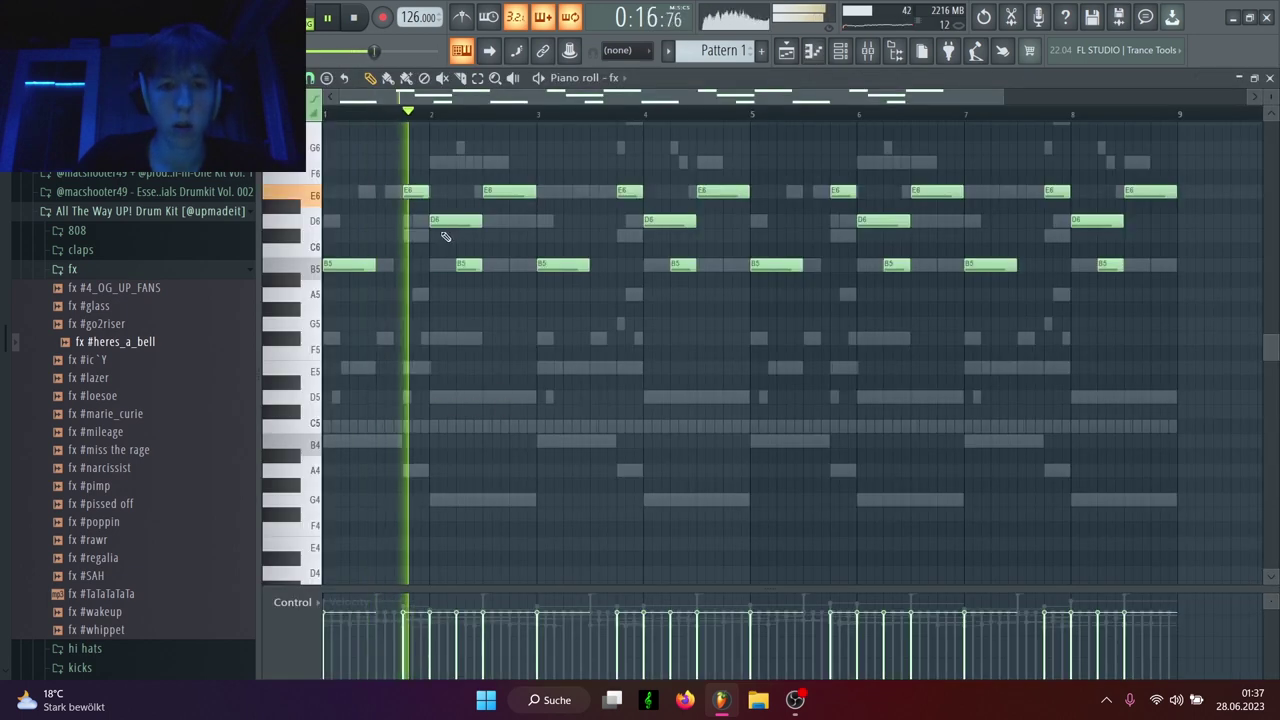
pyautogui.moveTo(498, 191); pyautogui.dragTo(498, 225)
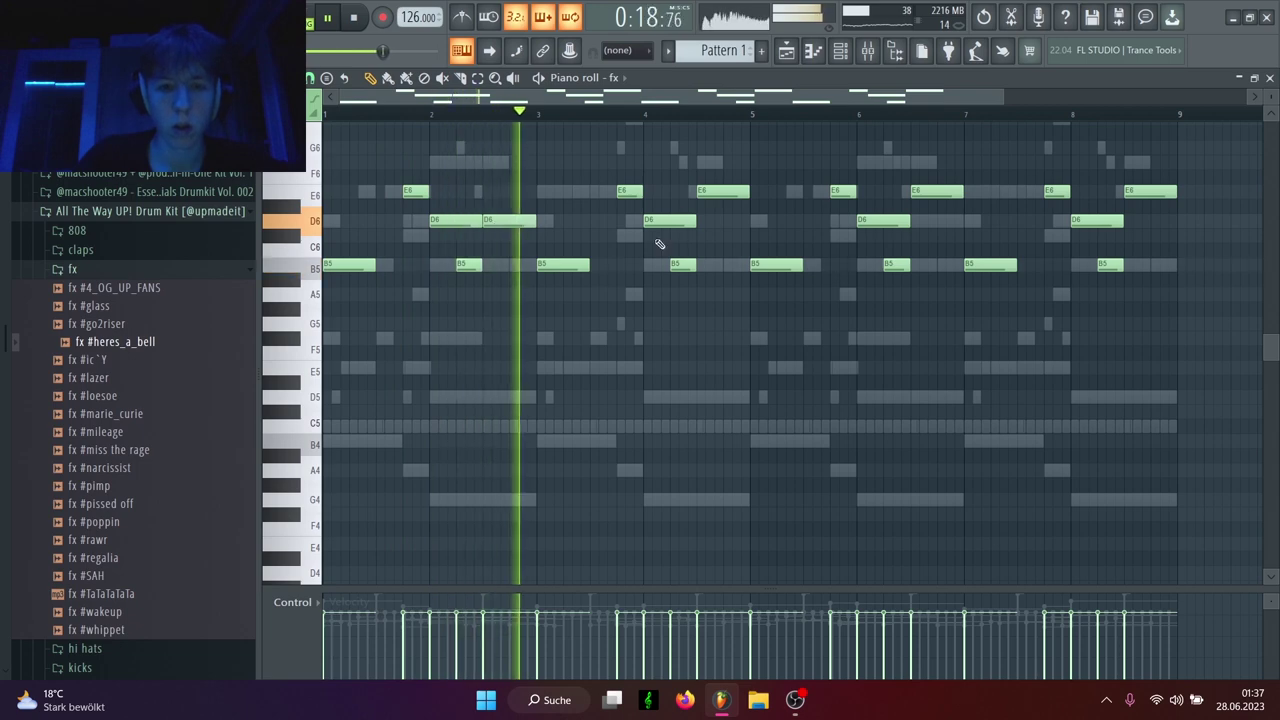
# Step: Lower the bell's last notes in bars 4, 6 and 8 from E6 to D6
pyautogui.moveTo(709, 191); pyautogui.dragTo(709, 221)
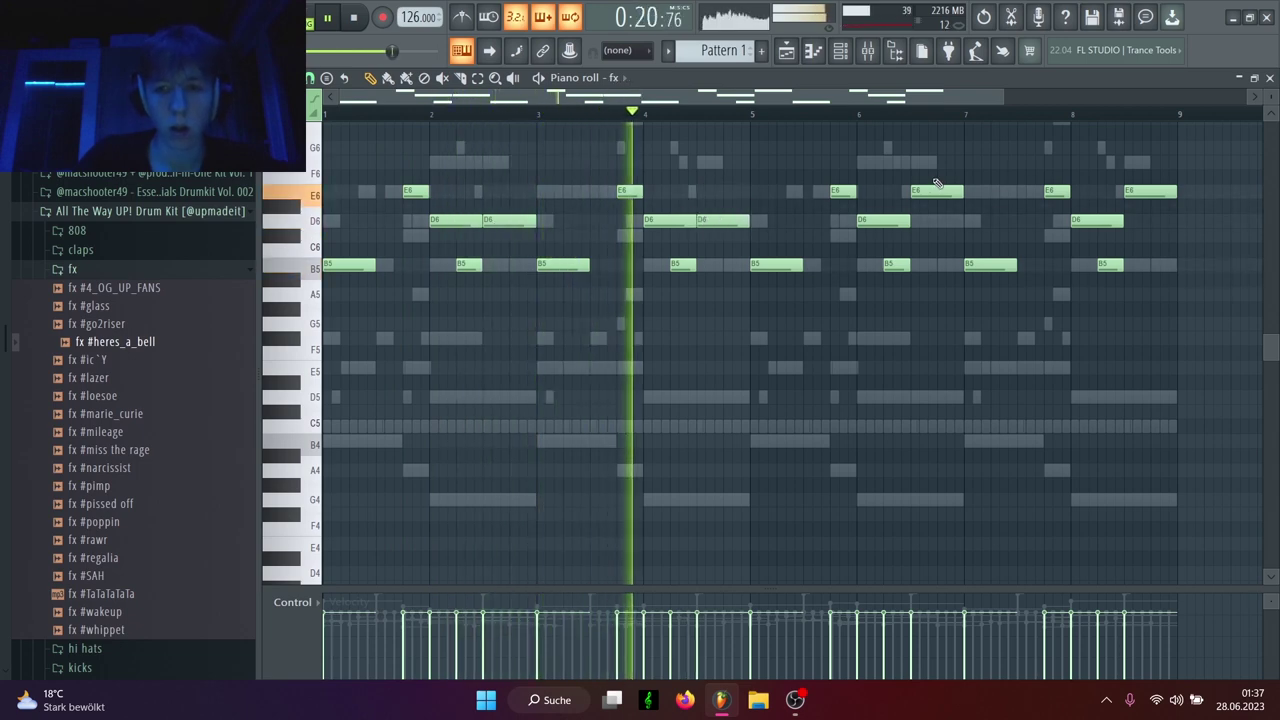
pyautogui.moveTo(937, 191); pyautogui.dragTo(931, 219)
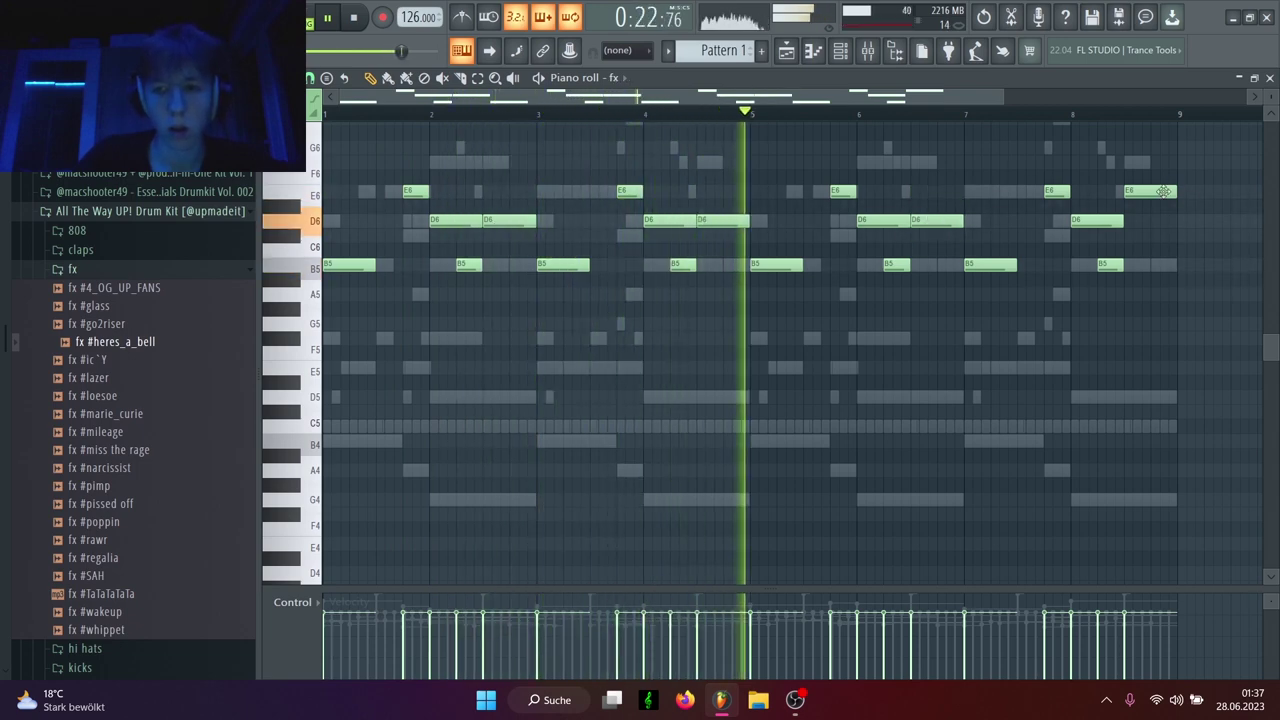
pyautogui.moveTo(1150, 191); pyautogui.dragTo(1150, 220)
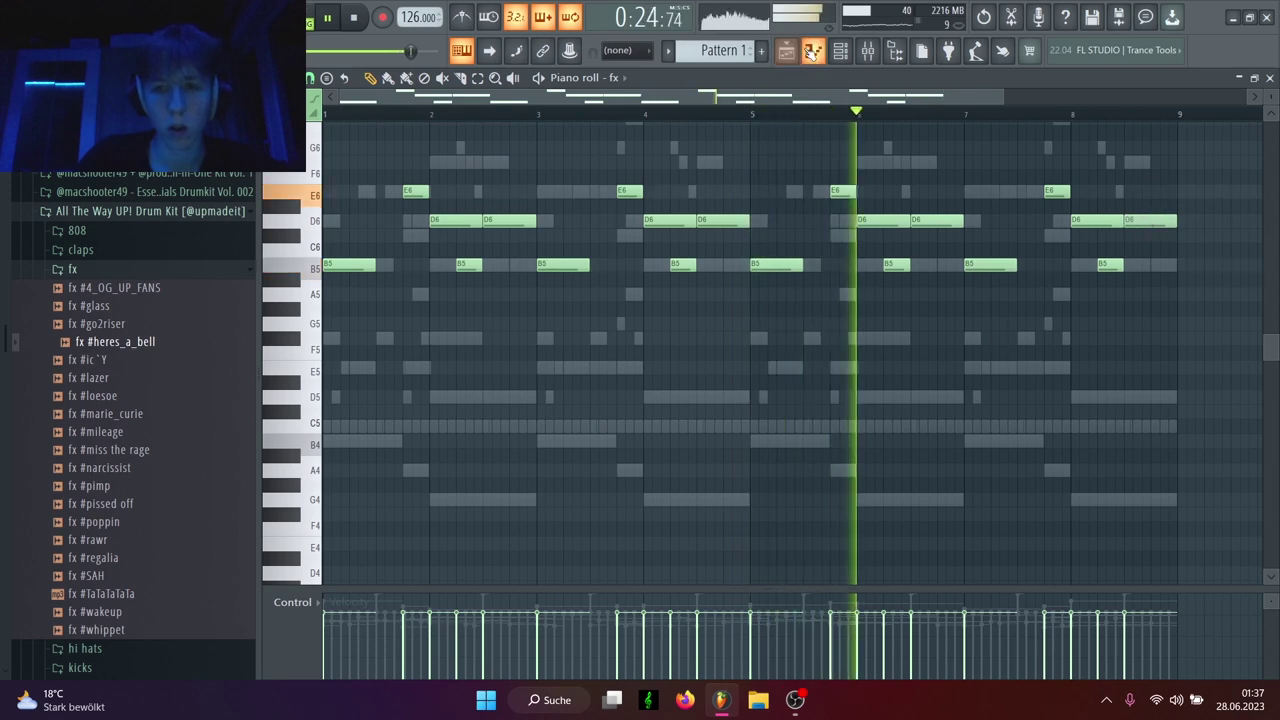
# Step: Route the fx bell to mixer insert 3 with ValhallaPlate and try transposing the master by -3 semitones in SoundShifter
pyautogui.click(812, 51)
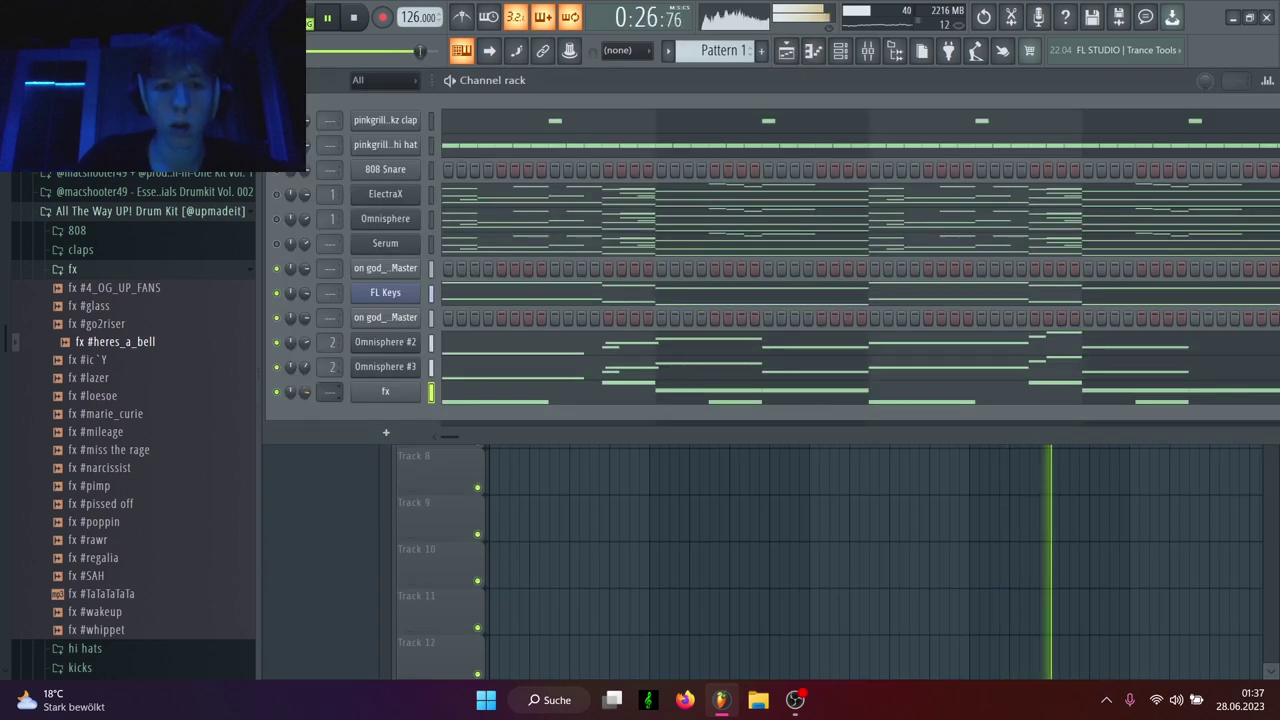
pyautogui.press('F9')
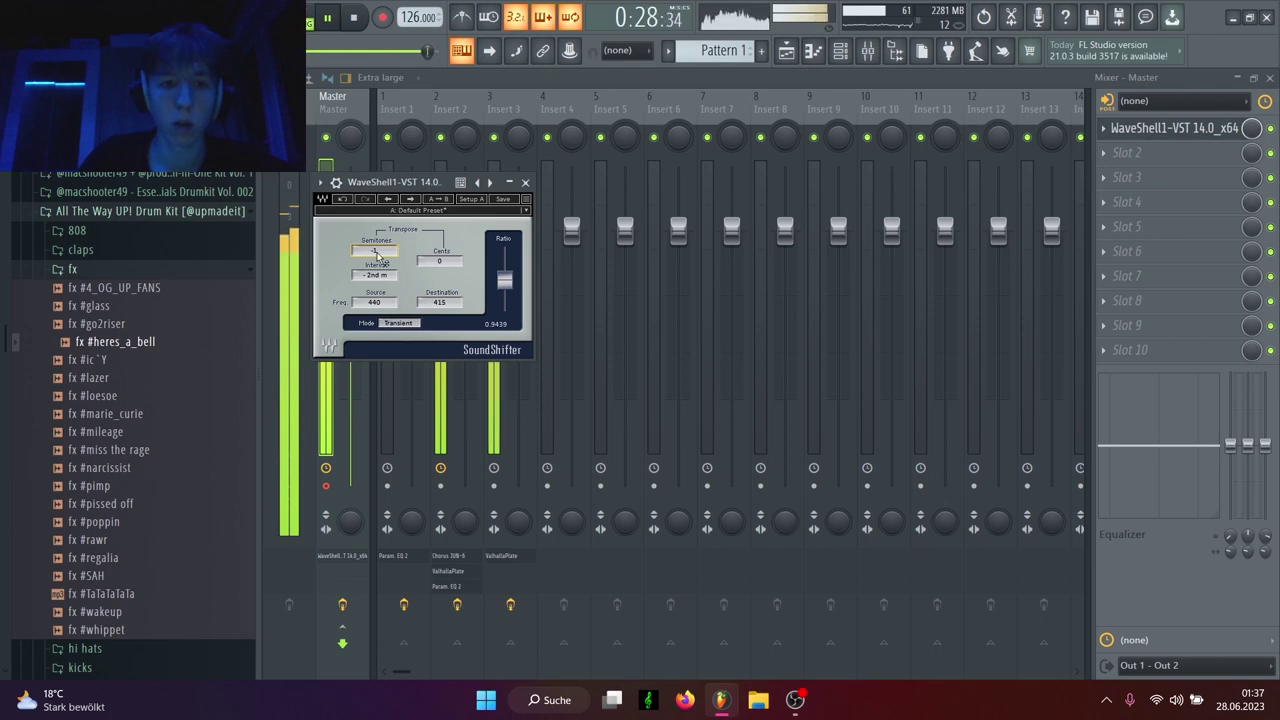
pyautogui.click(814, 51)
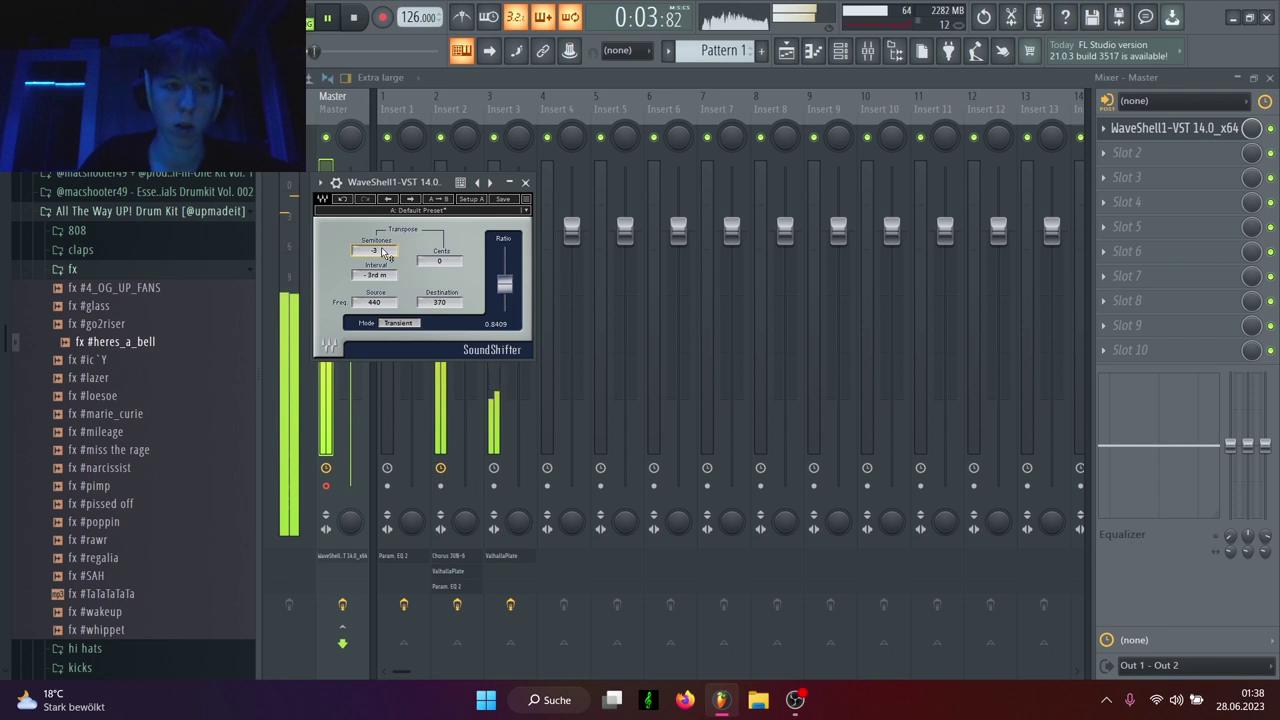
pyautogui.click(840, 51)
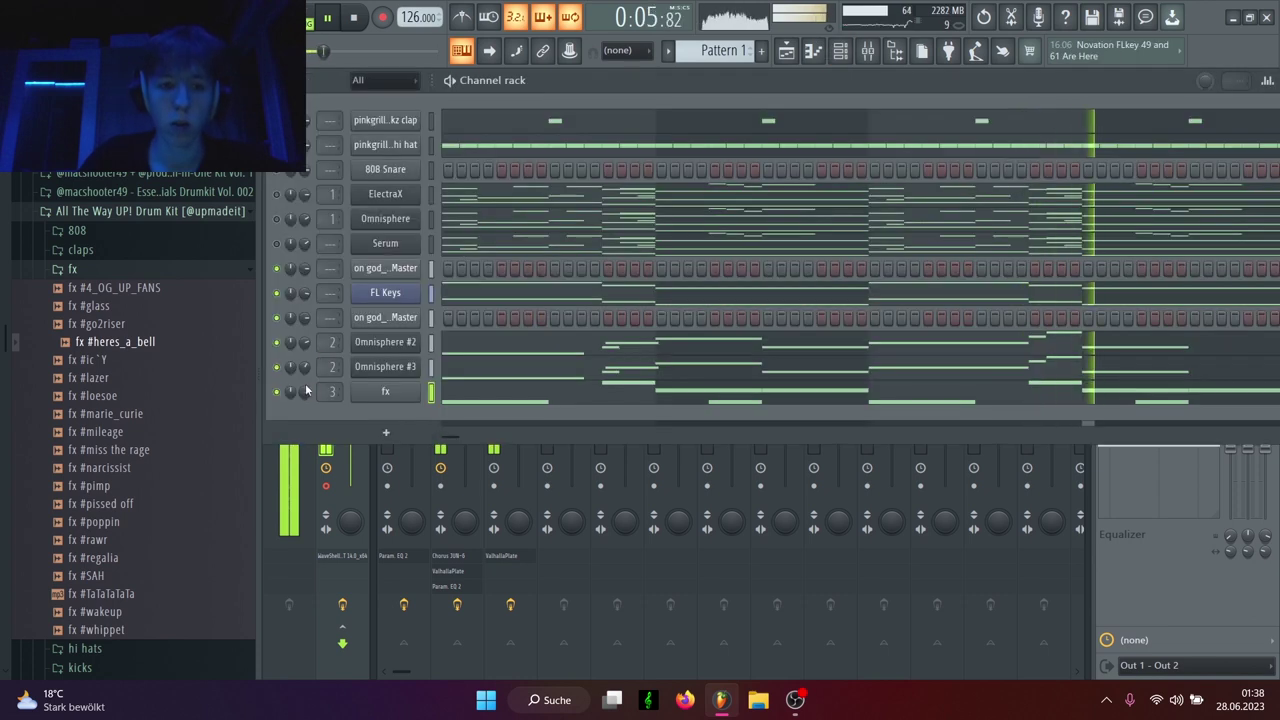
# Step: Set the master's SoundShifter transposition to -1 semitone, and return to the channel rack
pyautogui.moveTo(782, 699)
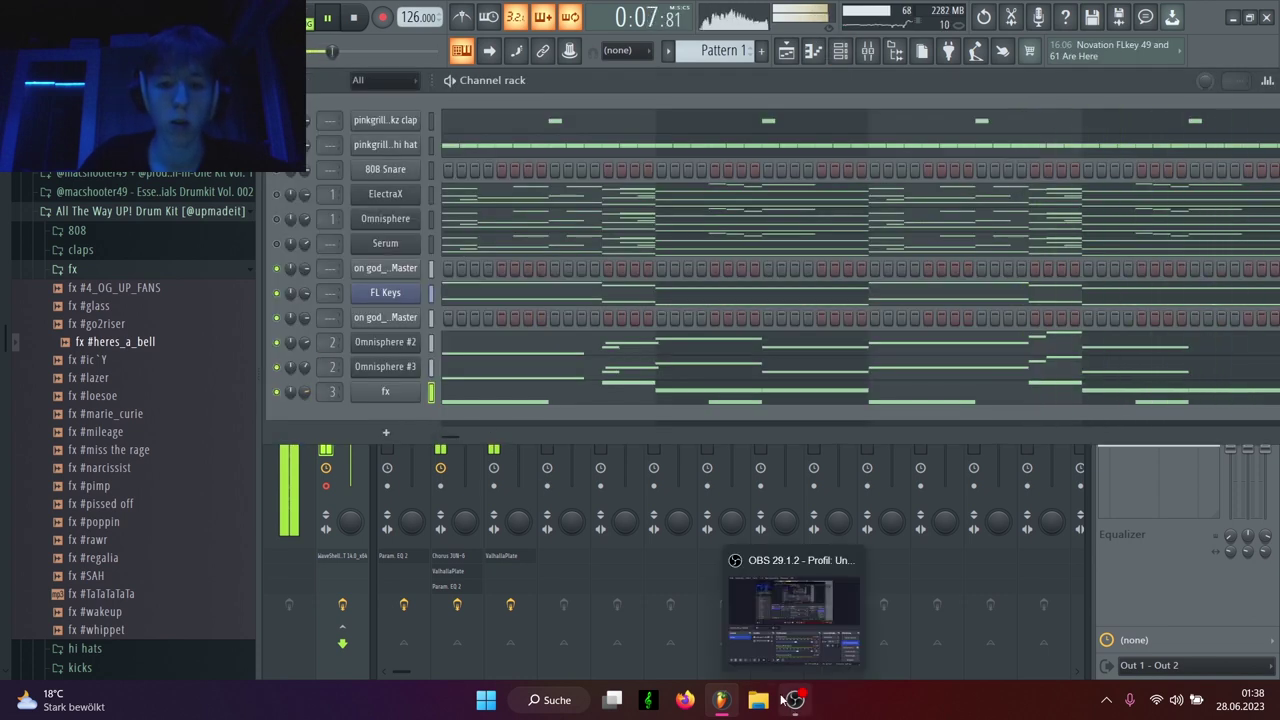
pyautogui.click(867, 51)
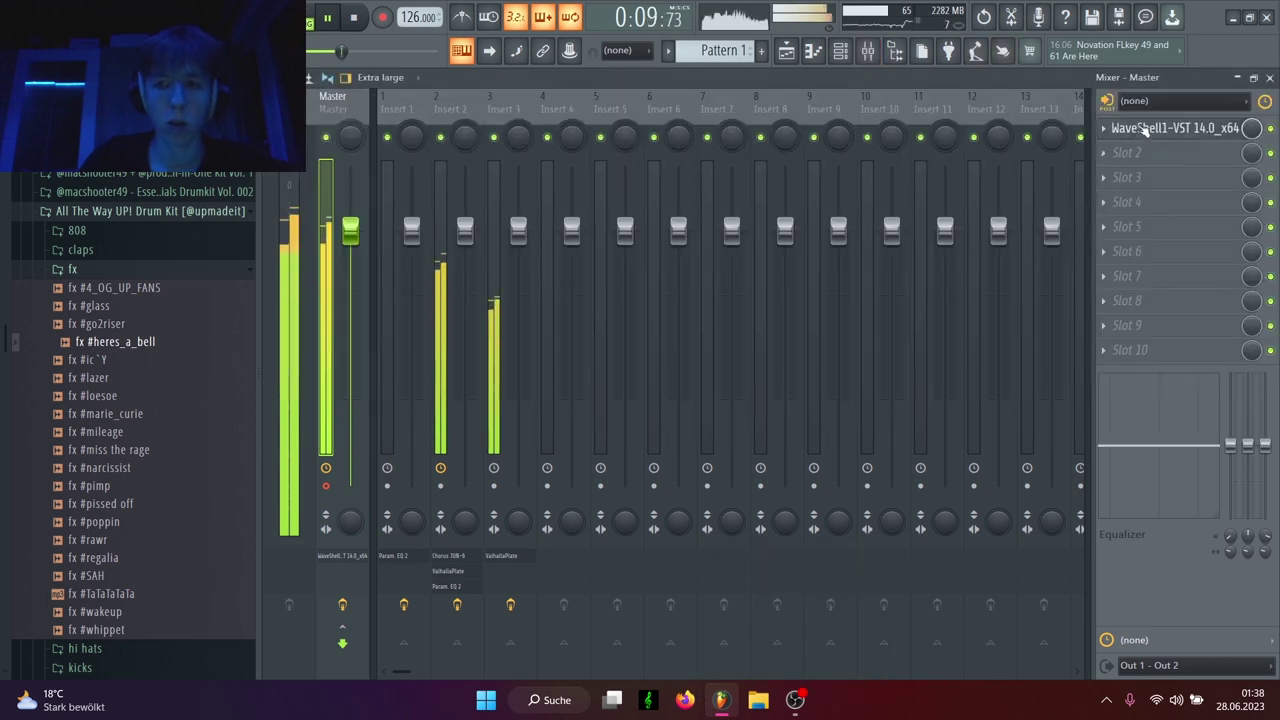
pyautogui.click(1145, 130)
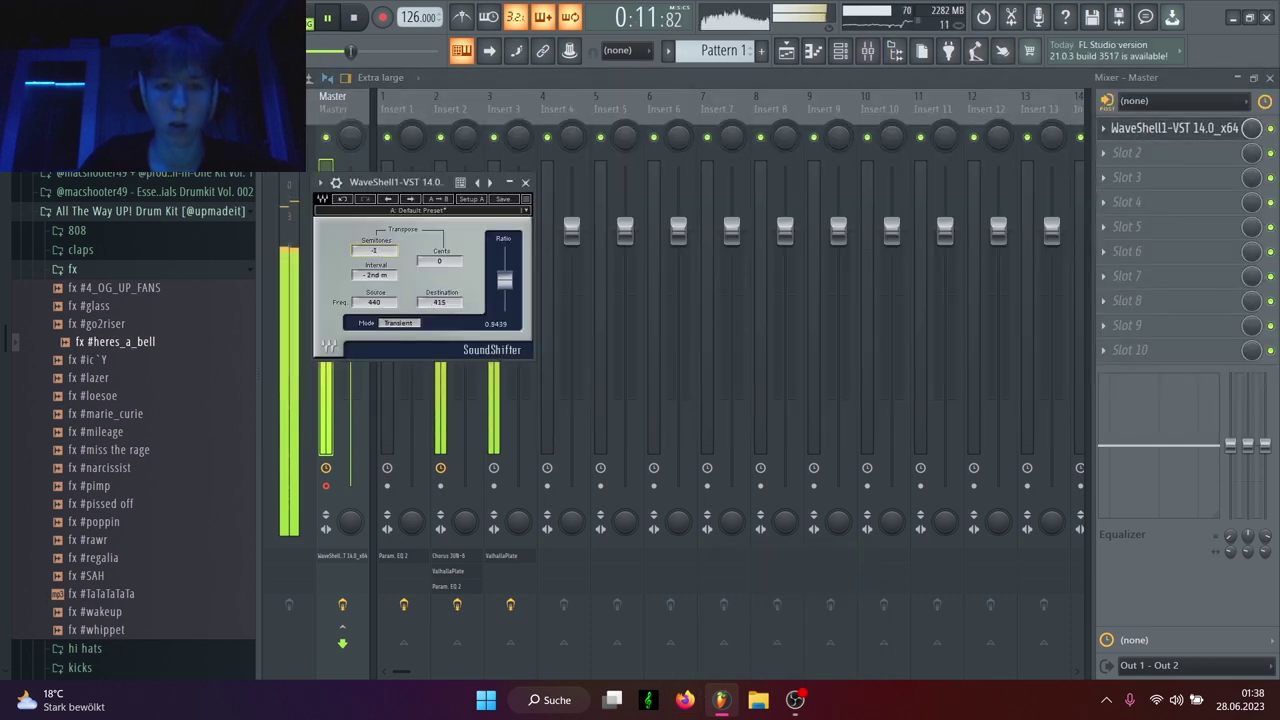
pyautogui.click(527, 184)
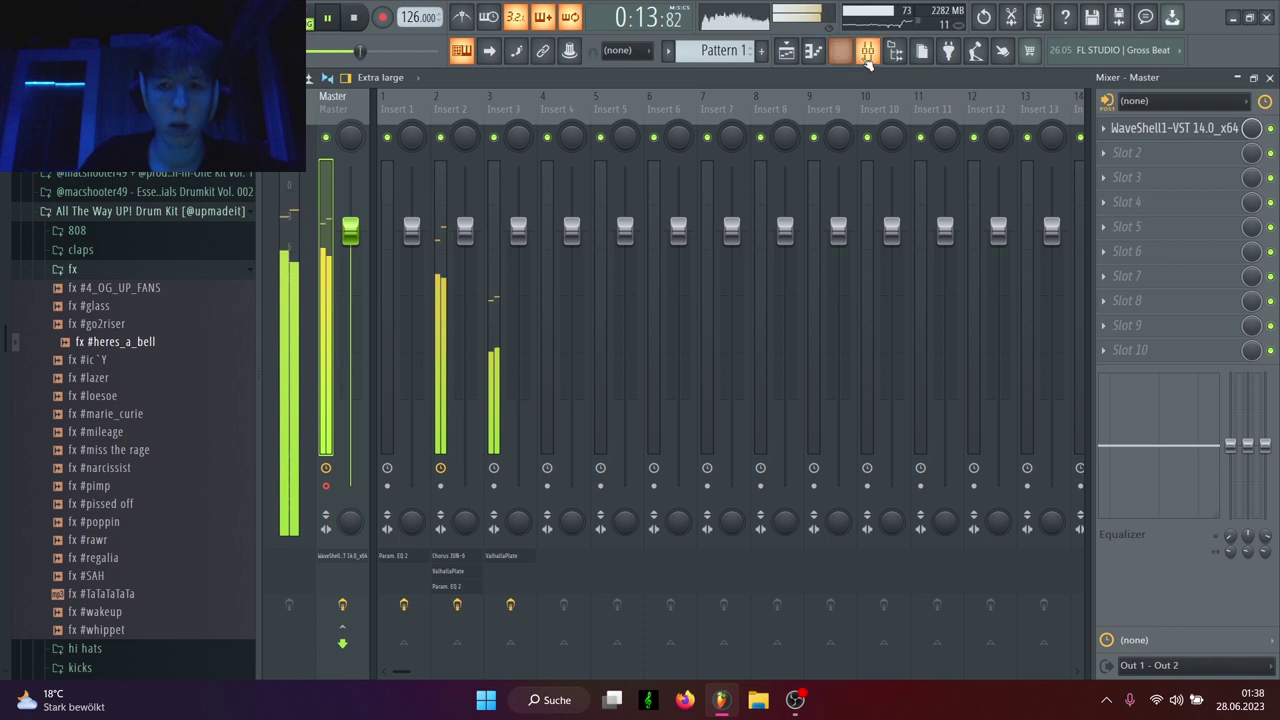
pyautogui.click(867, 54)
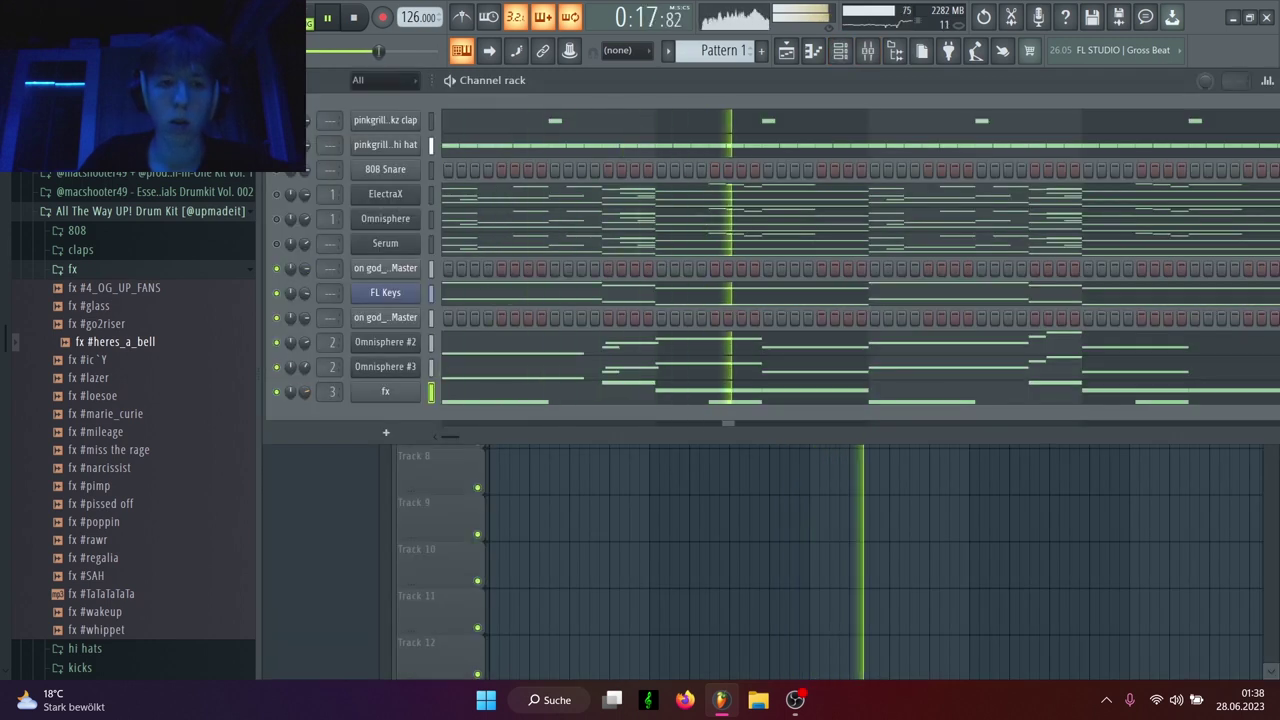
pyautogui.click(788, 54)
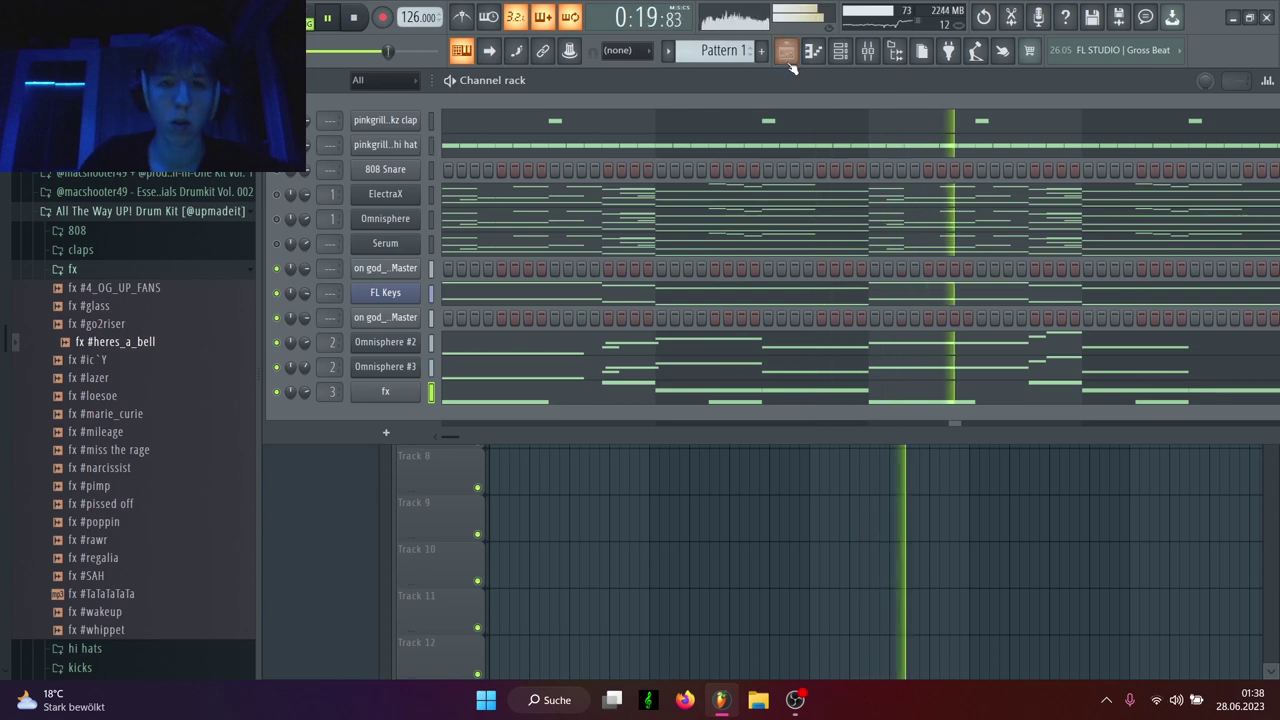